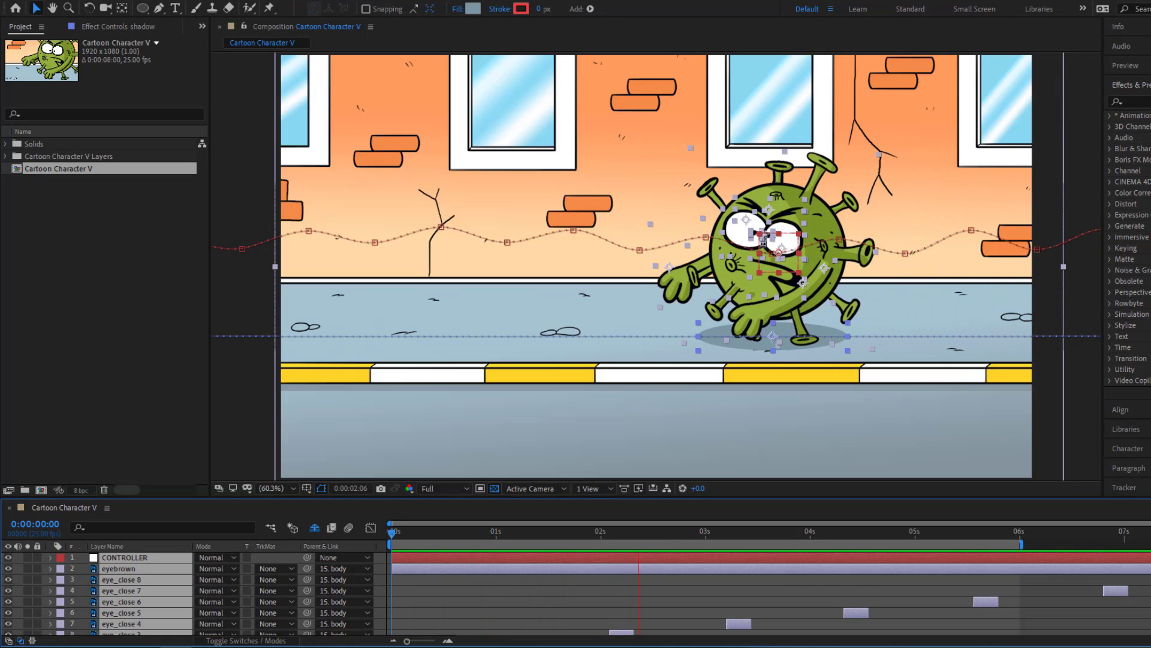
key("grave")
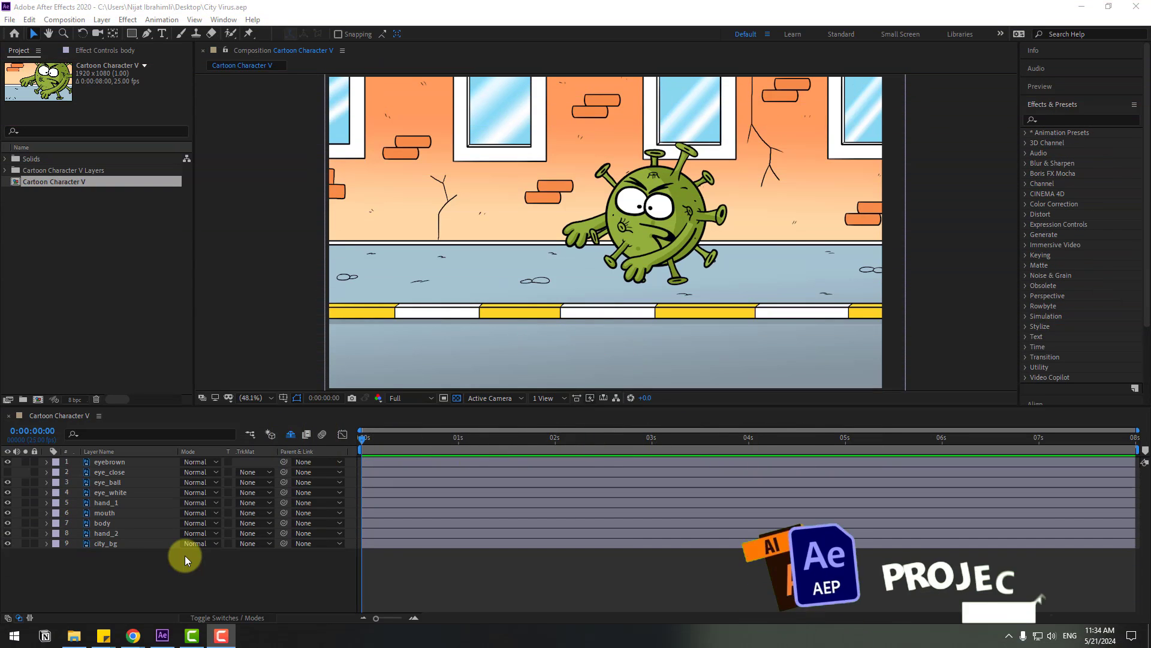
Add a null object to the Cartoon Character V composition and centre its anchor point
right_click(147, 573)
mouse_move(246, 438)
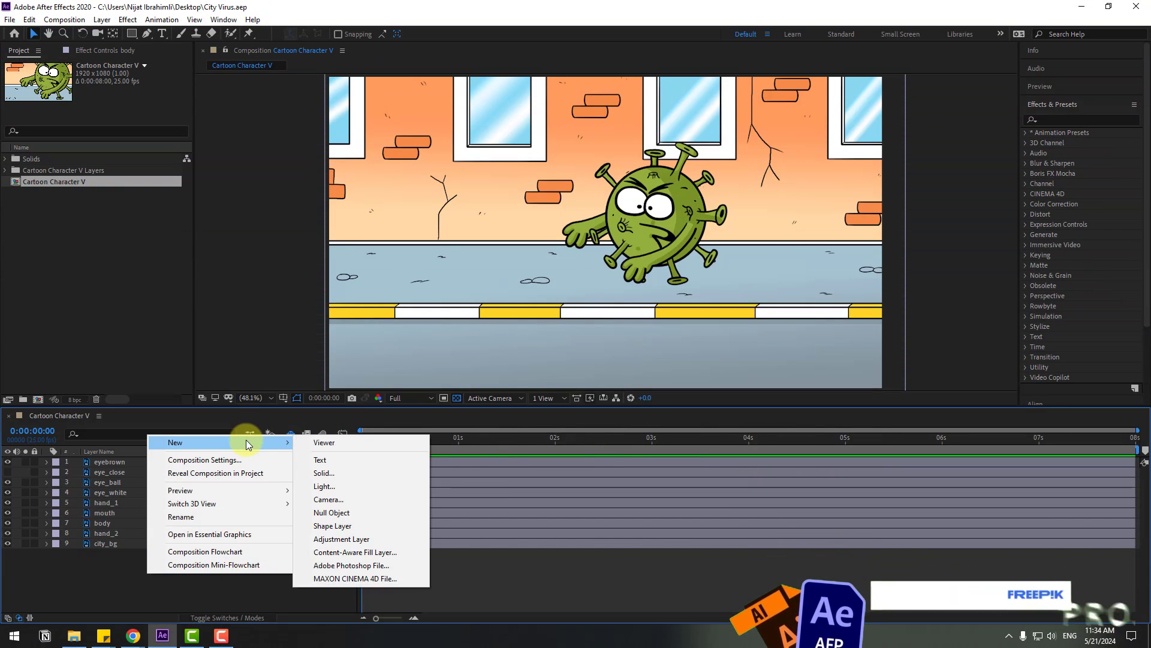
left_click(351, 513)
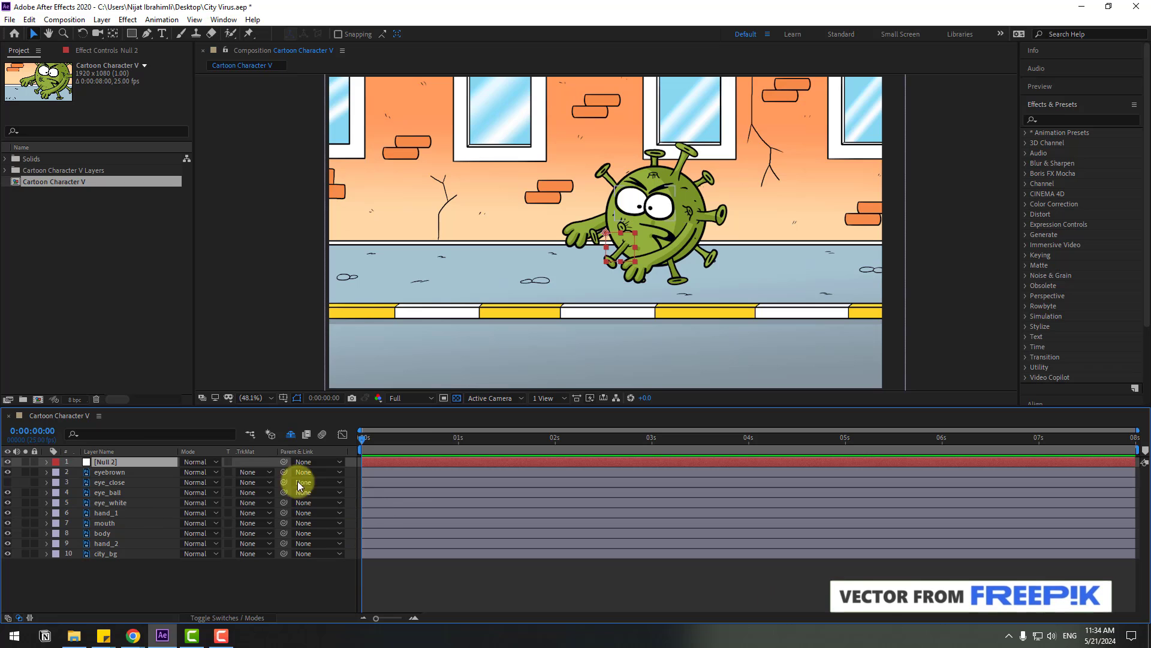
scroll(618, 239, "up", 1)
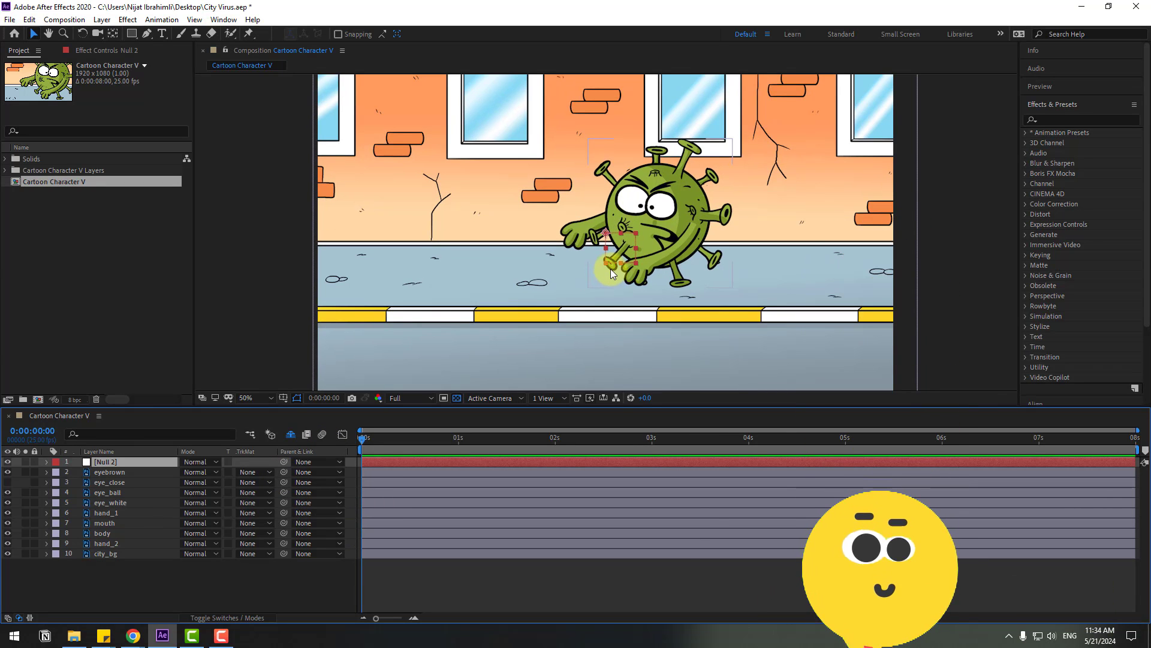
left_click(114, 34)
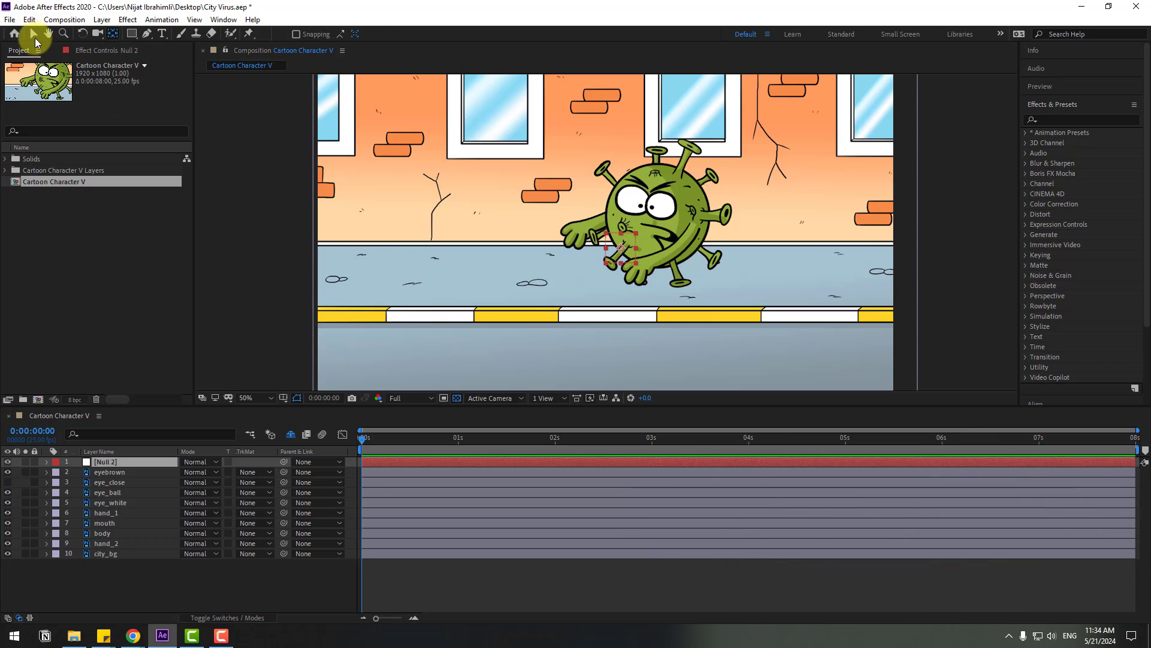
left_click(33, 35)
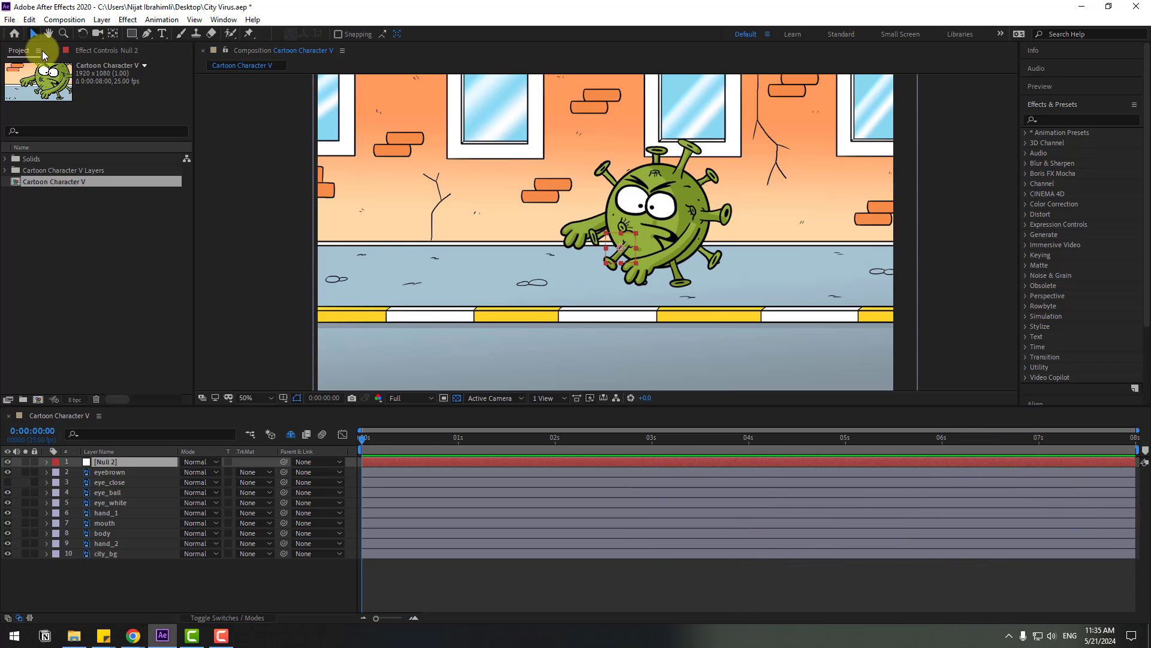
Rename the new null layer as CONTROLLER
left_click(106, 460)
key("Return")
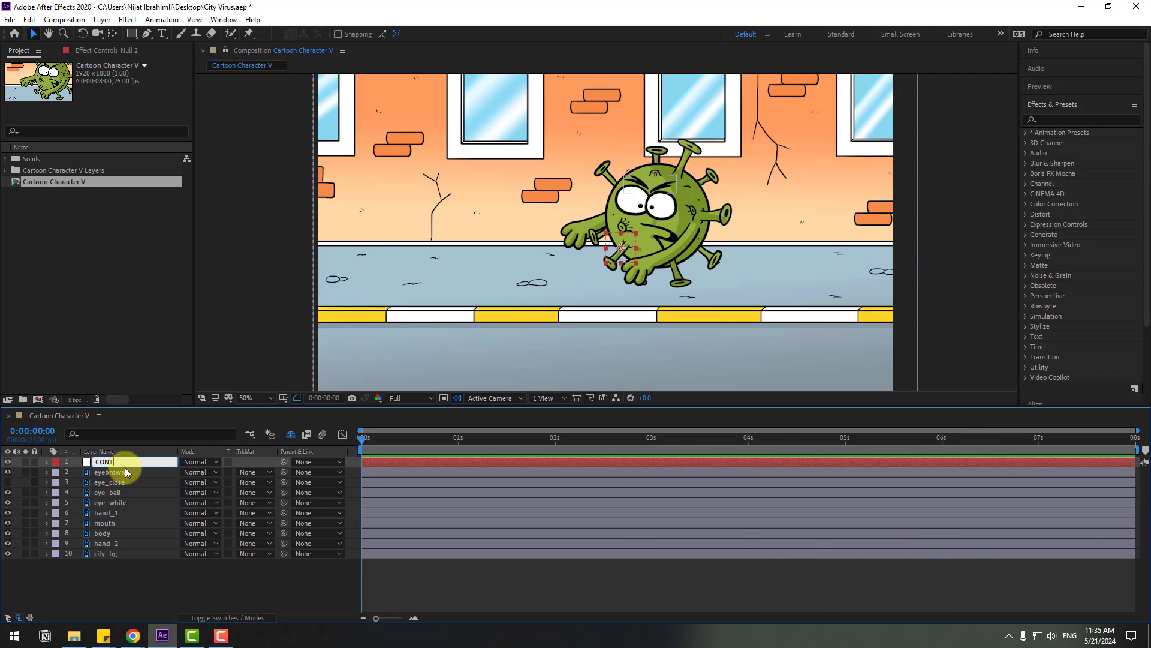
type("CONTROLLER")
key("Return")
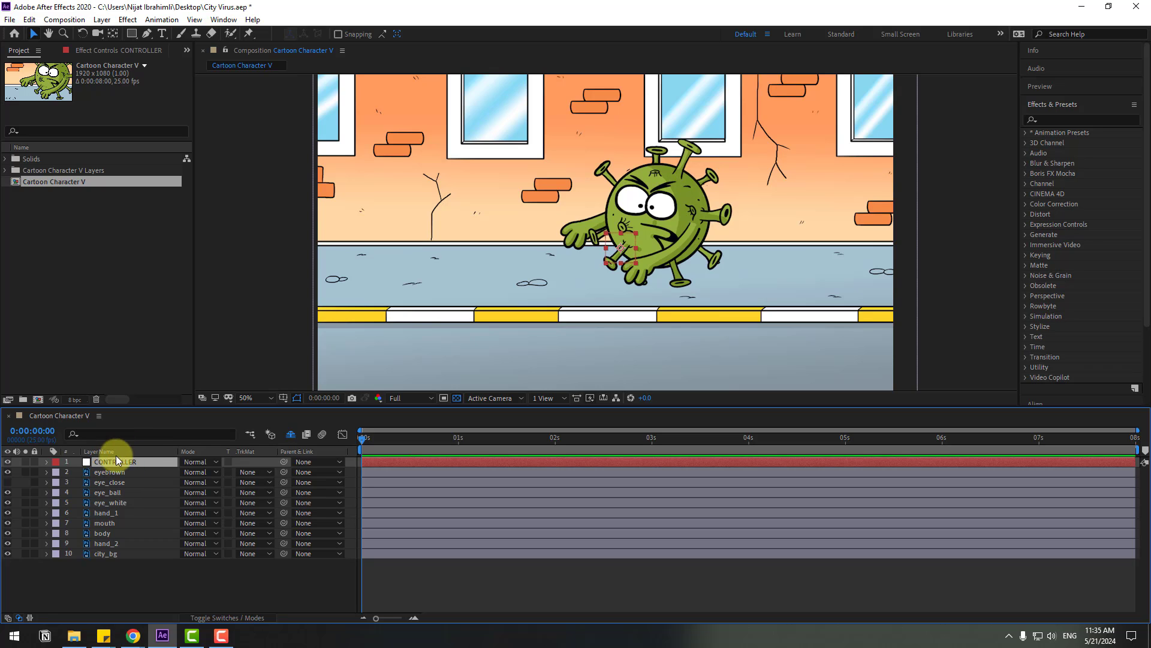
Move the CONTROLLER null onto the middle of the virus character and parent the body layer to it
left_click_drag(631, 254, 671, 223)
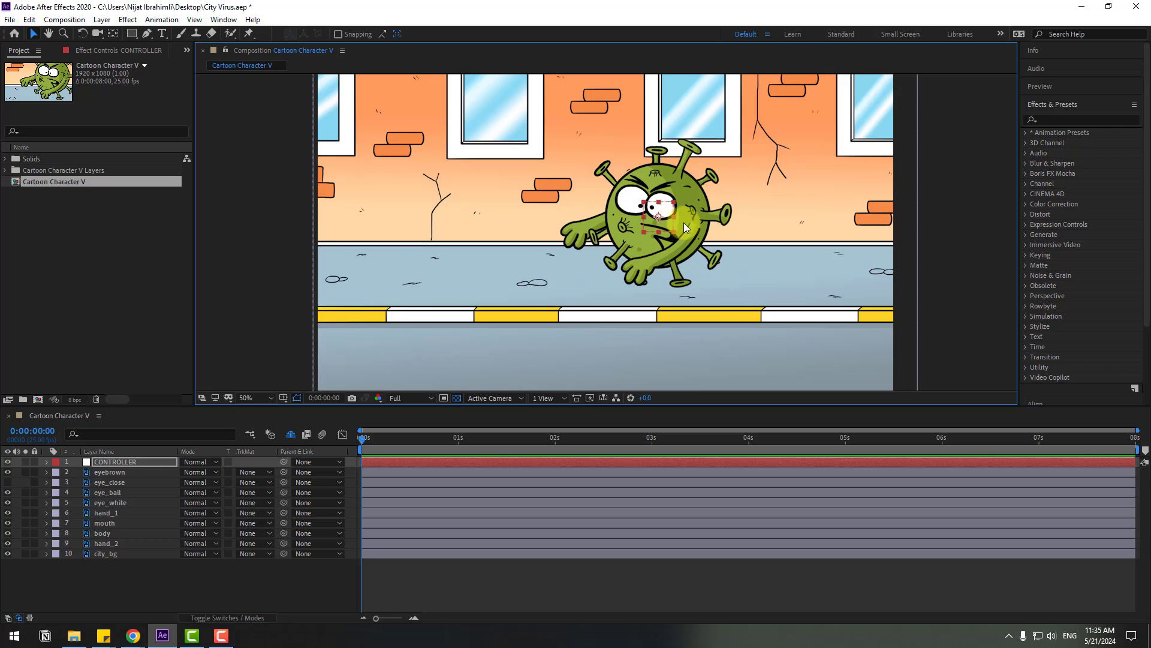
left_click(103, 535)
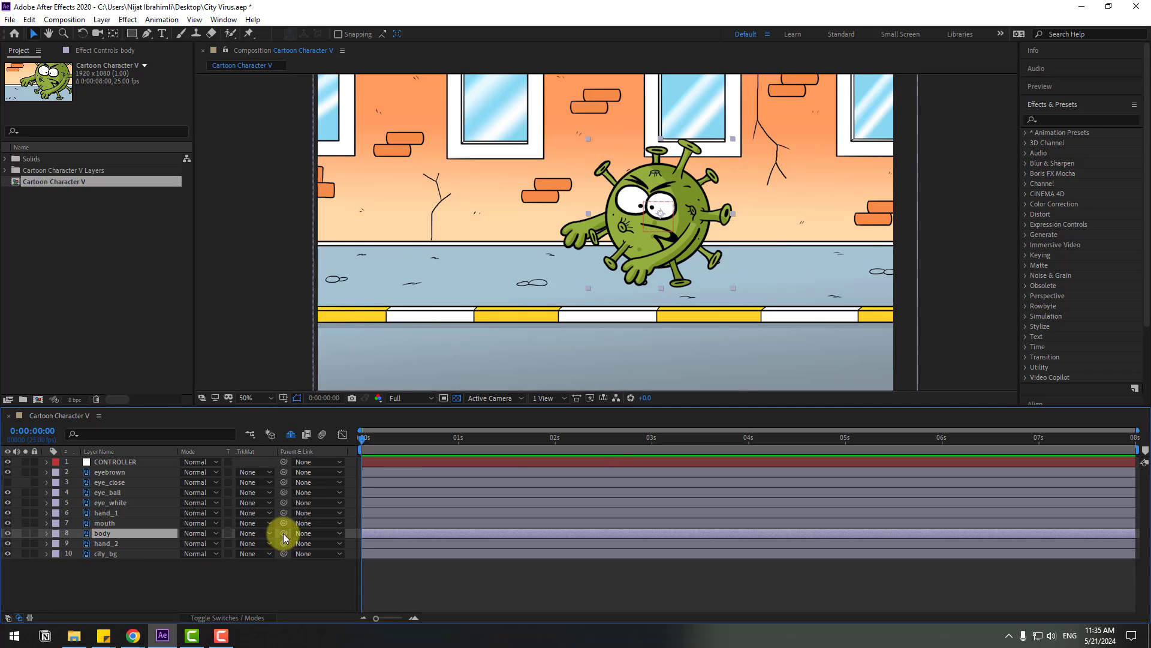
left_click_drag(284, 533, 113, 462)
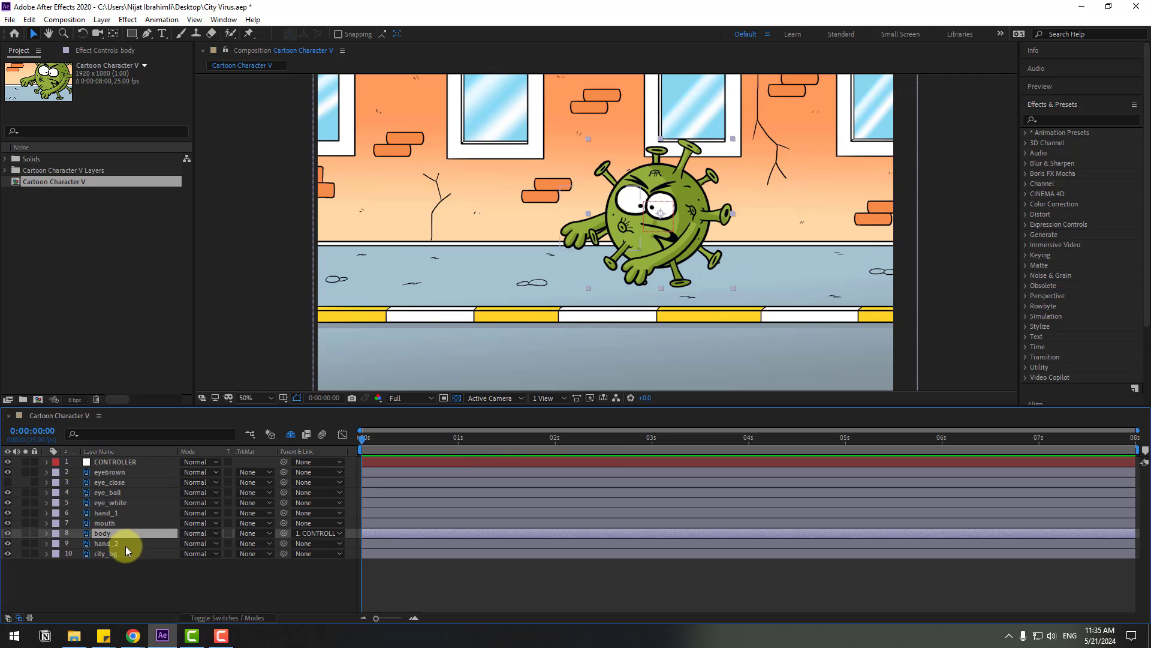
Solo the hand_1 and hand_2 layers so that only the two arms show in the composition view
left_click(107, 542)
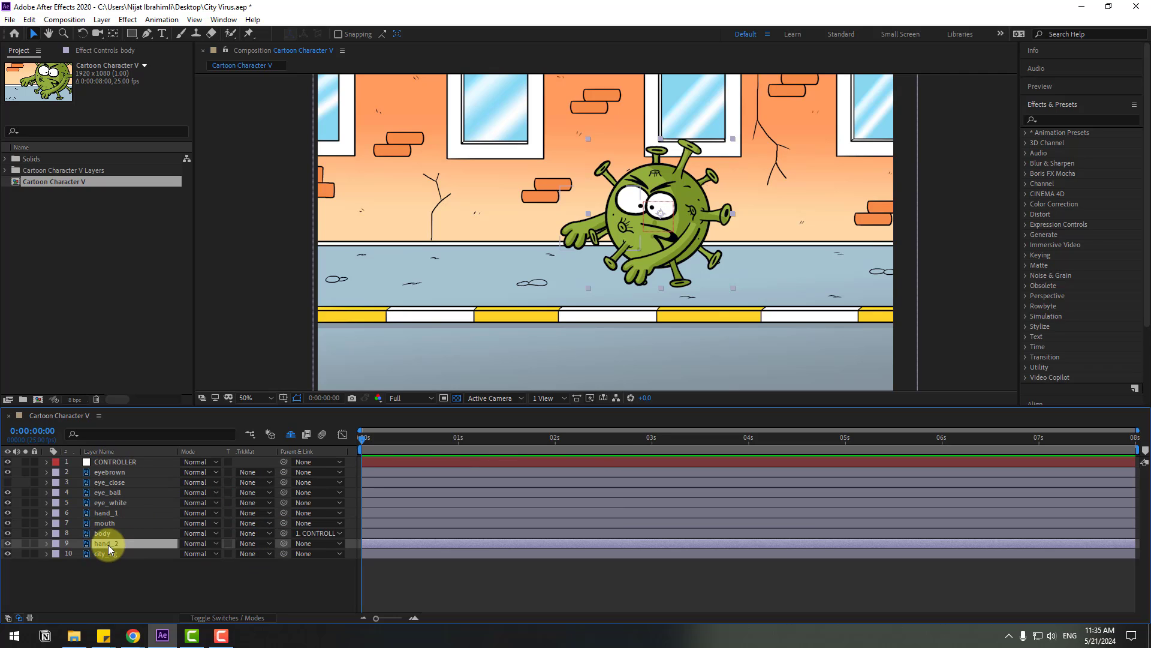
left_click(110, 513, "ctrl")
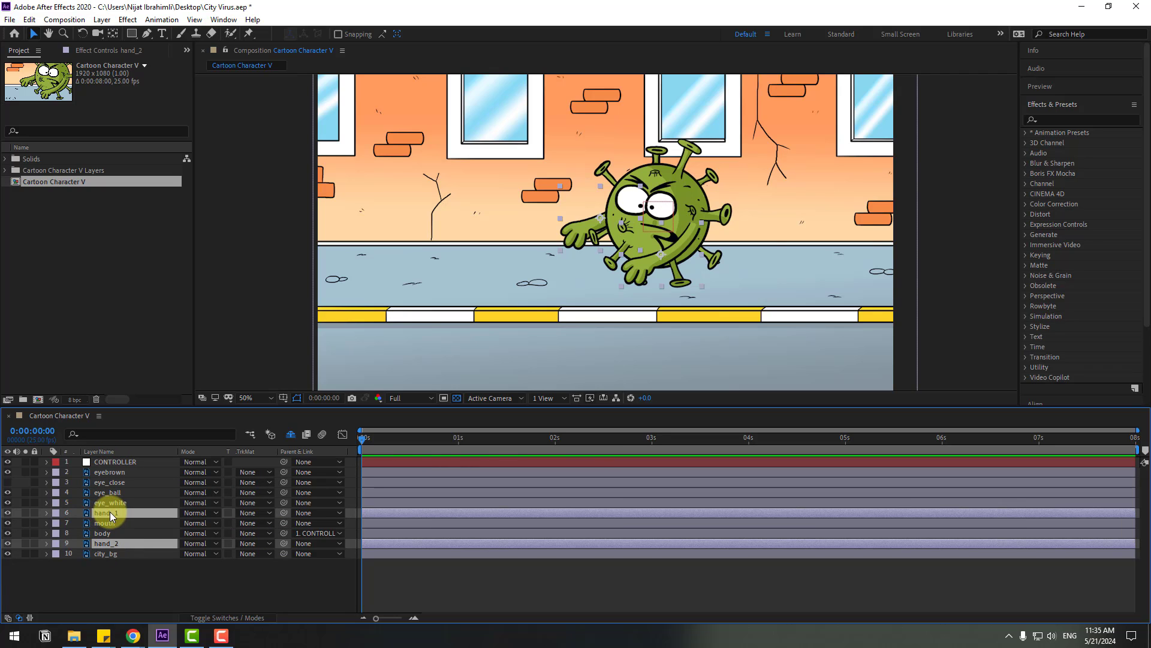
left_click(25, 513)
scroll(663, 242, "up", 1)
left_click_drag(763, 300, 599, 255)
left_click(756, 279)
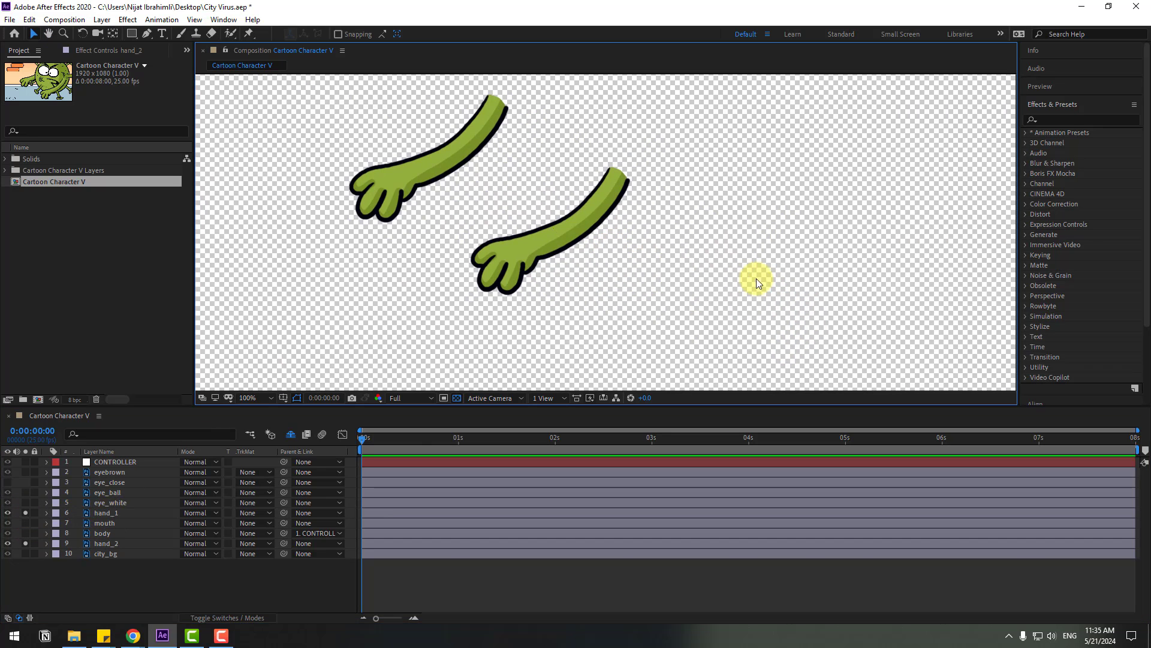
Move the anchor points of hand_1 and hand_2 to the shoulder ends of the arms with the Pan Behind tool
left_click(563, 228)
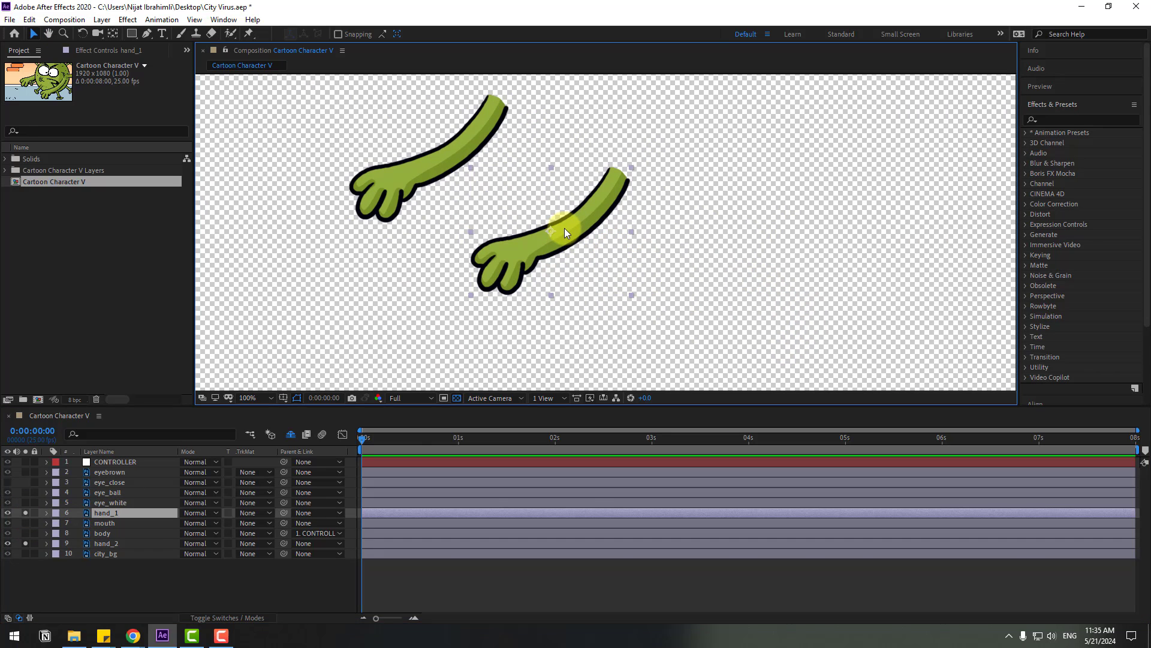
left_click(112, 34)
left_click_drag(551, 230, 611, 186)
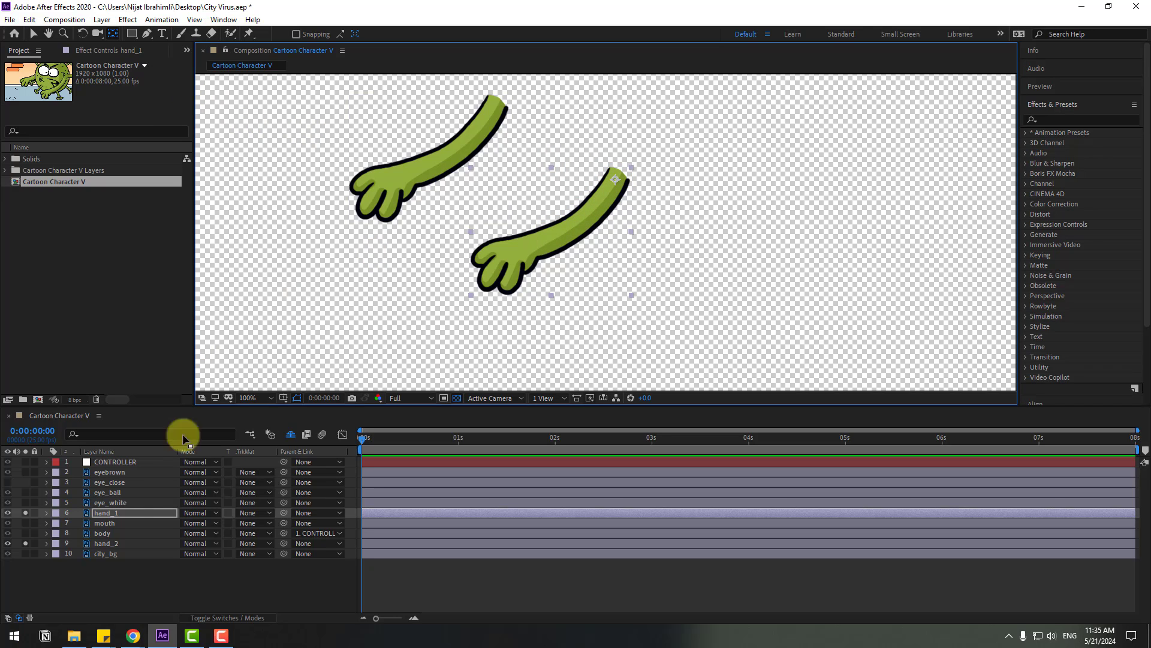
left_click(106, 543)
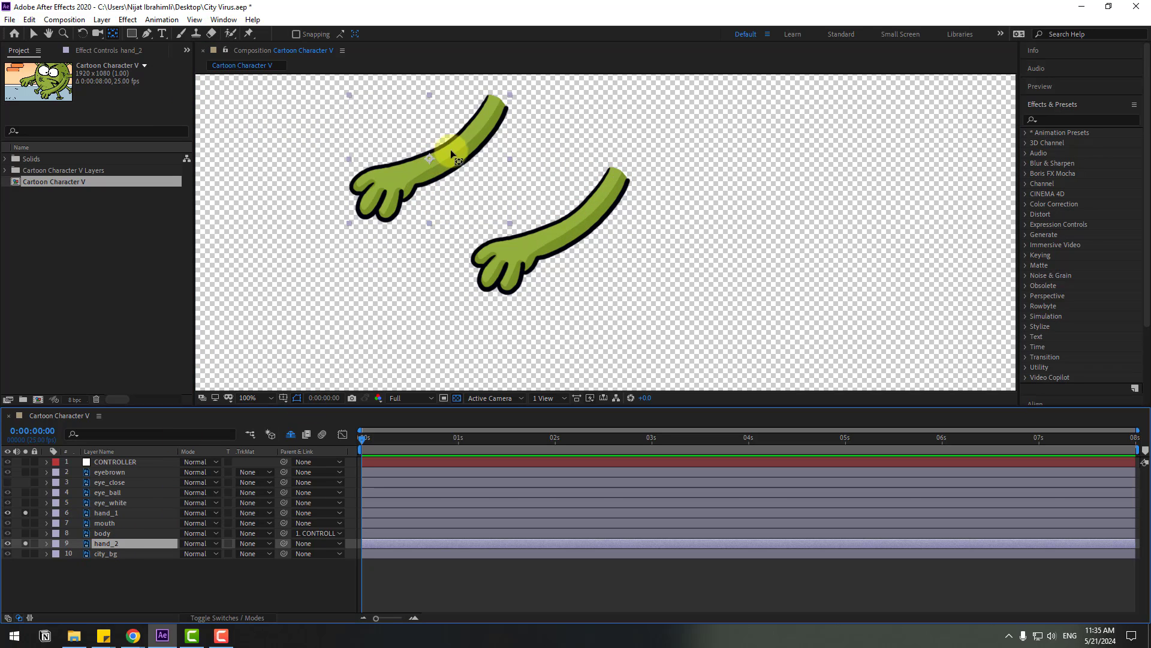
left_click_drag(451, 149, 495, 105)
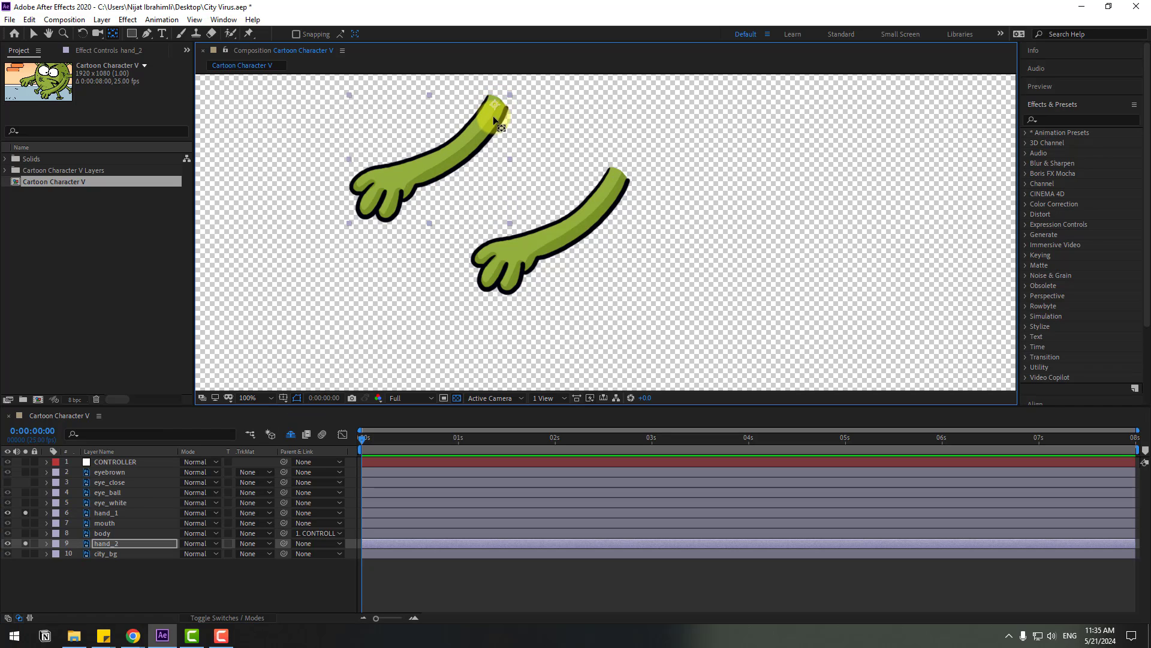
left_click(34, 34)
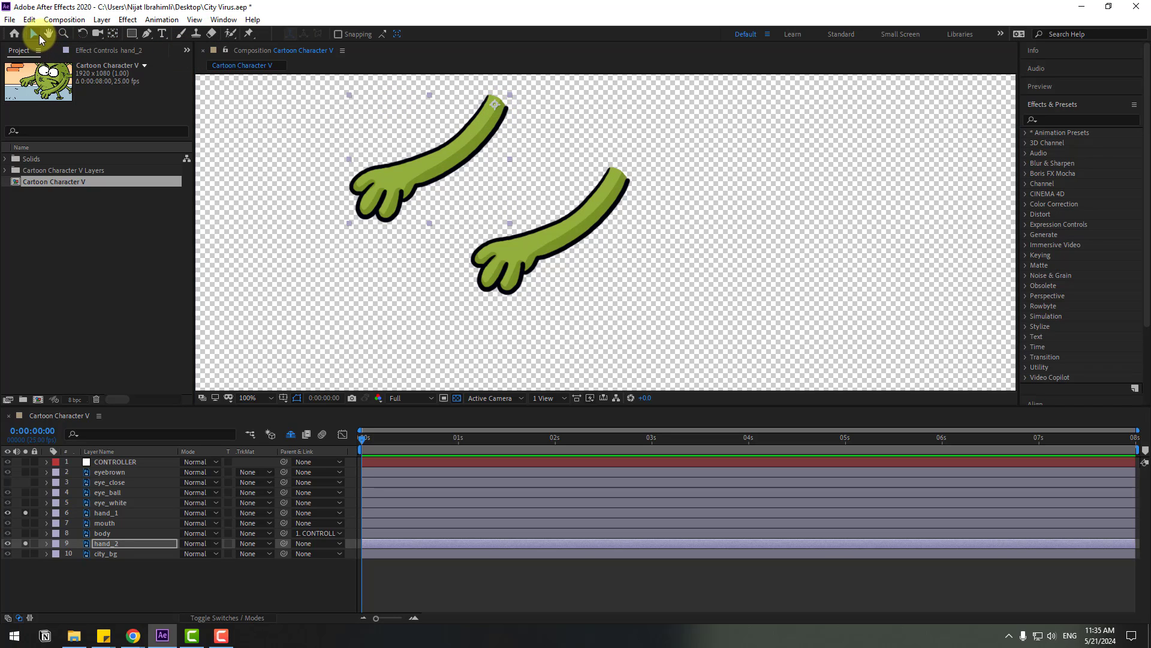
Turn off solo for hand_1 and hand_2 and parent both layers to CONTROLLER
left_click(99, 512)
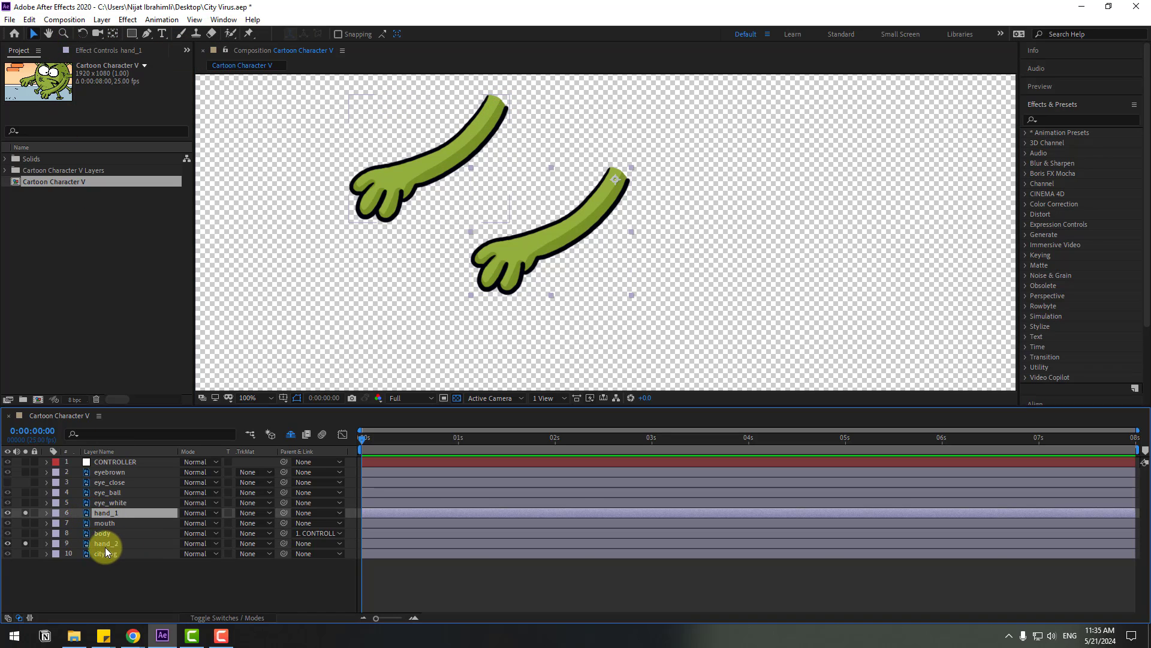
left_click(105, 546, "ctrl")
left_click(27, 513)
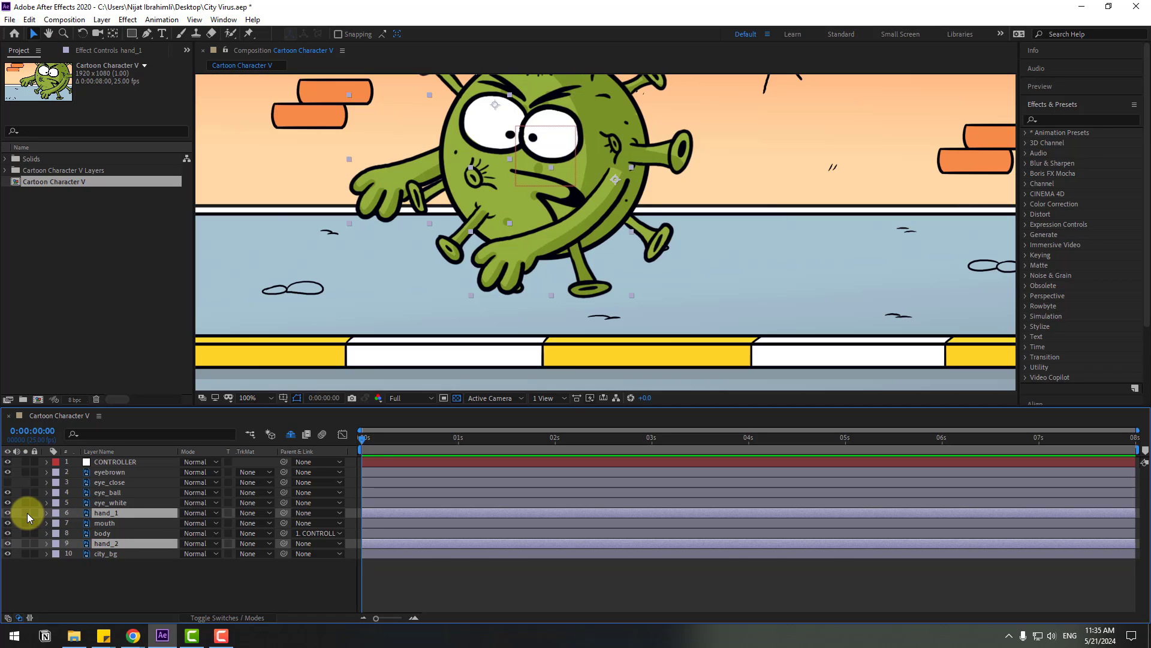
left_click_drag(283, 513, 116, 465)
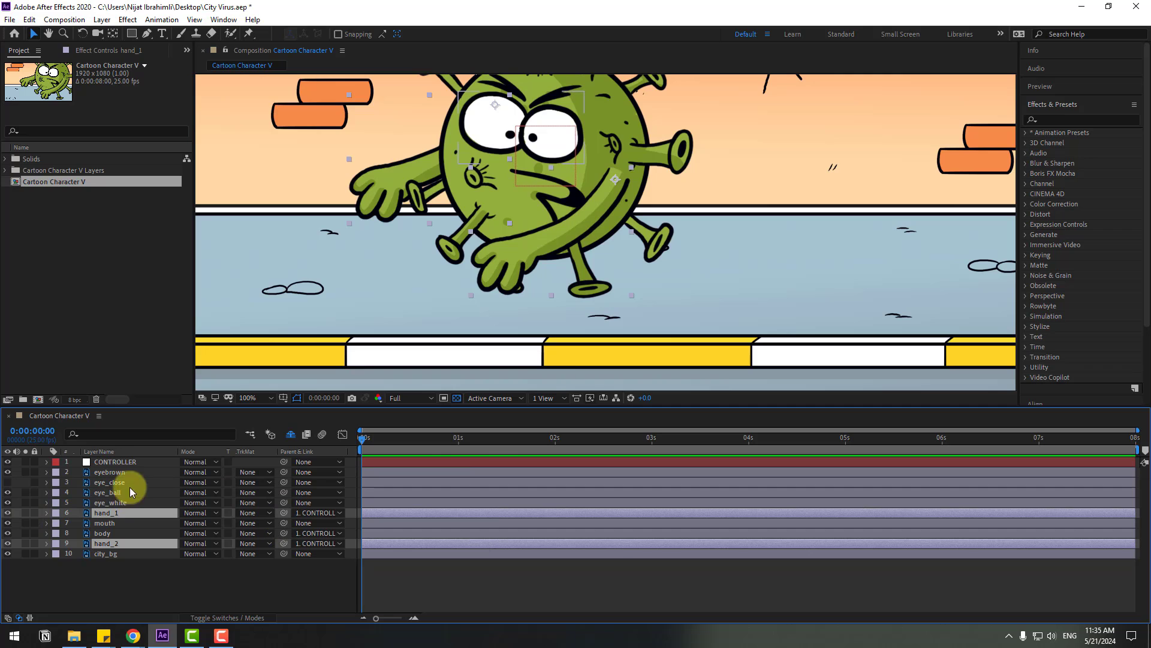
Test the rig by moving the CONTROLLER null in the composition, and undo the move
left_click(121, 461)
scroll(559, 207, "down", 2)
left_click_drag(573, 202, 607, 194)
key("ctrl+z")
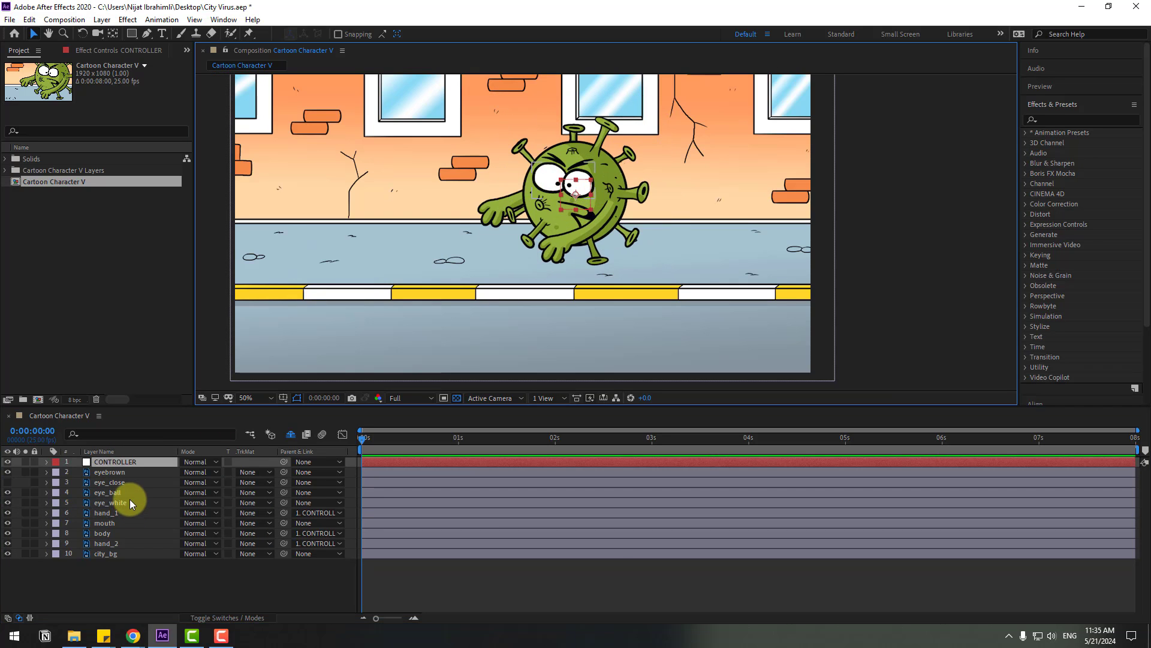
Parent the eyebrown, eye_close, eye_ball and eye_white layers to the body layer
left_click(118, 472)
left_click(117, 483, "shift")
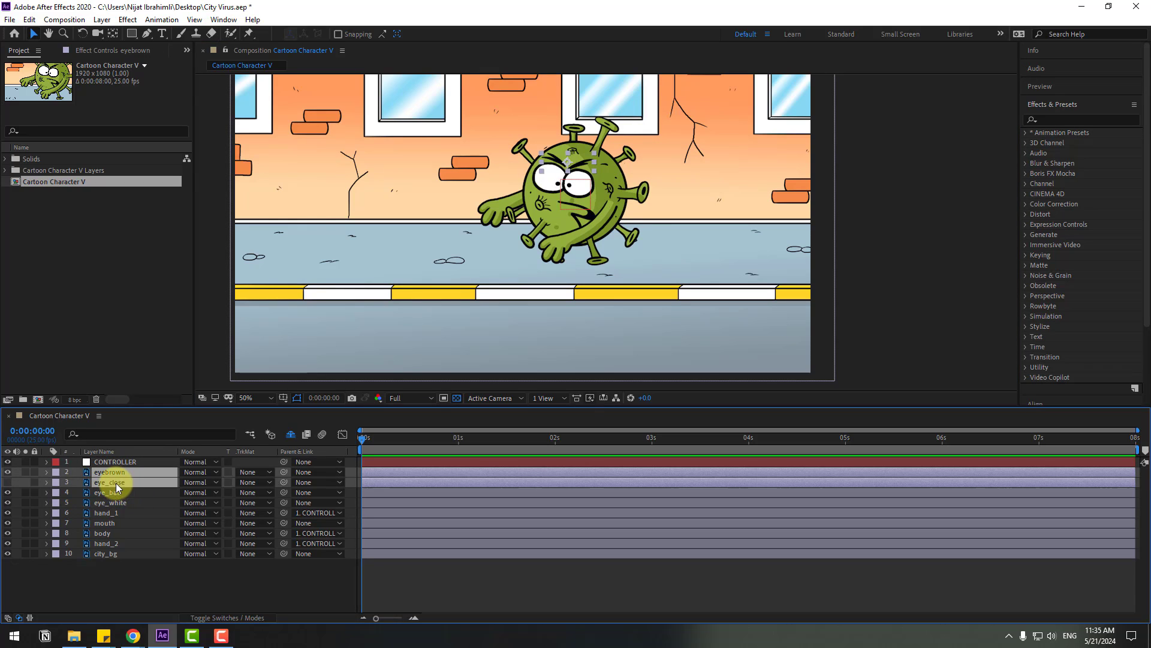
left_click(115, 492, "shift")
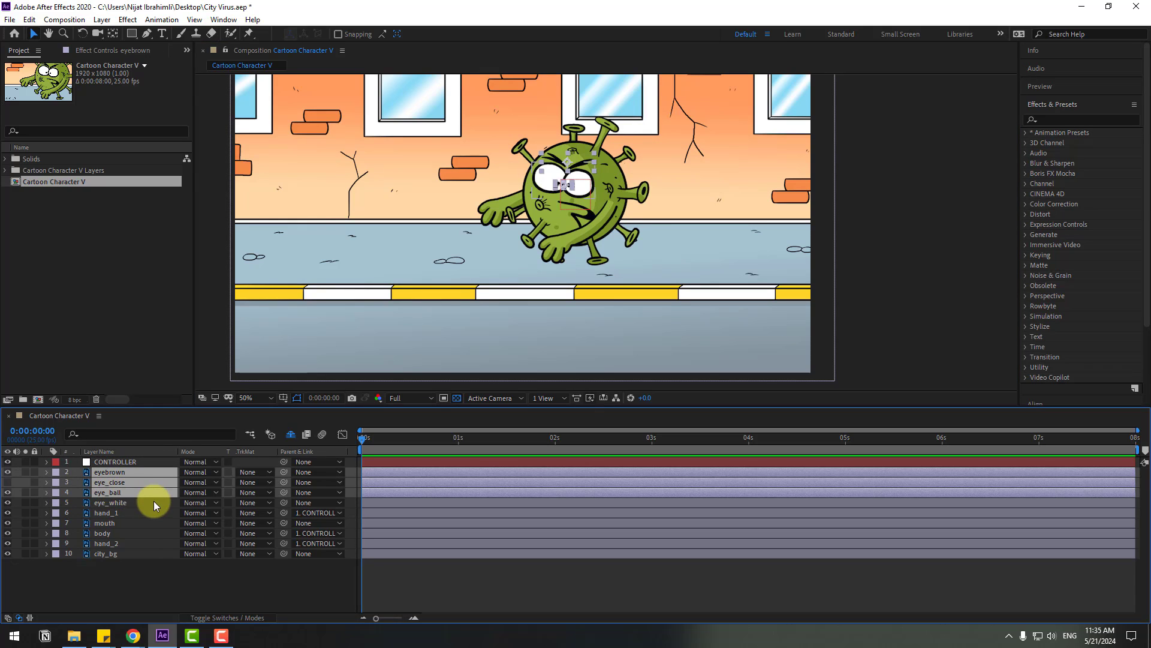
left_click(114, 504, "shift")
left_click_drag(283, 472, 109, 533)
Test the facial parenting by moving the body layer, and undo the move
left_click(100, 536)
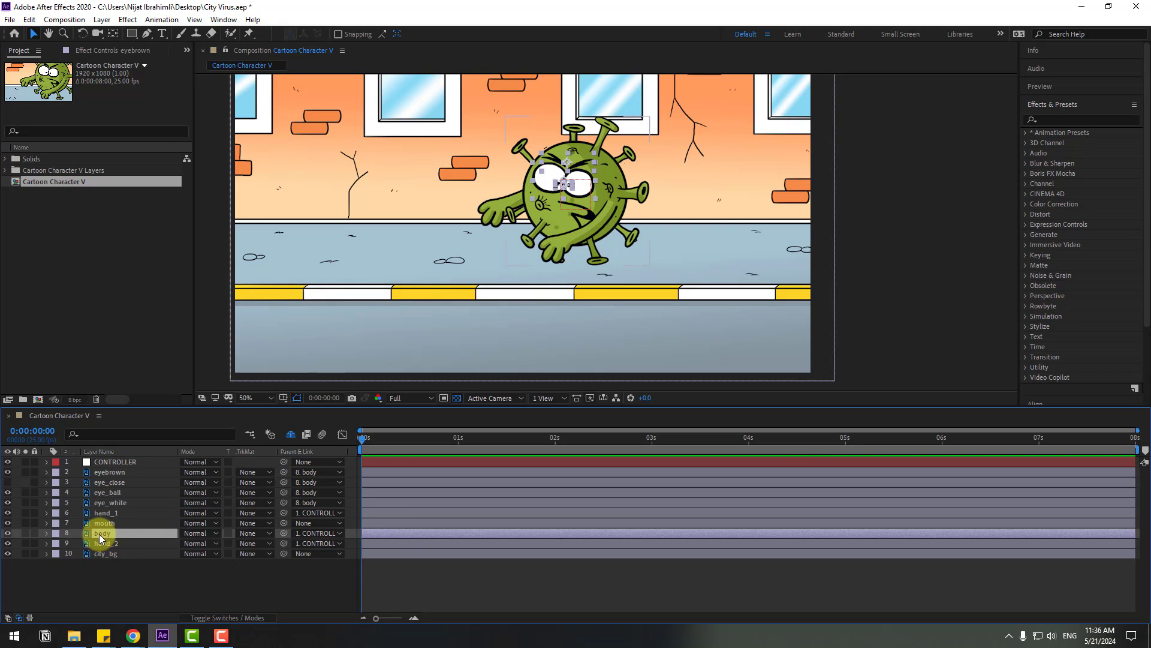
left_click_drag(571, 219, 617, 213)
key("ctrl+z")
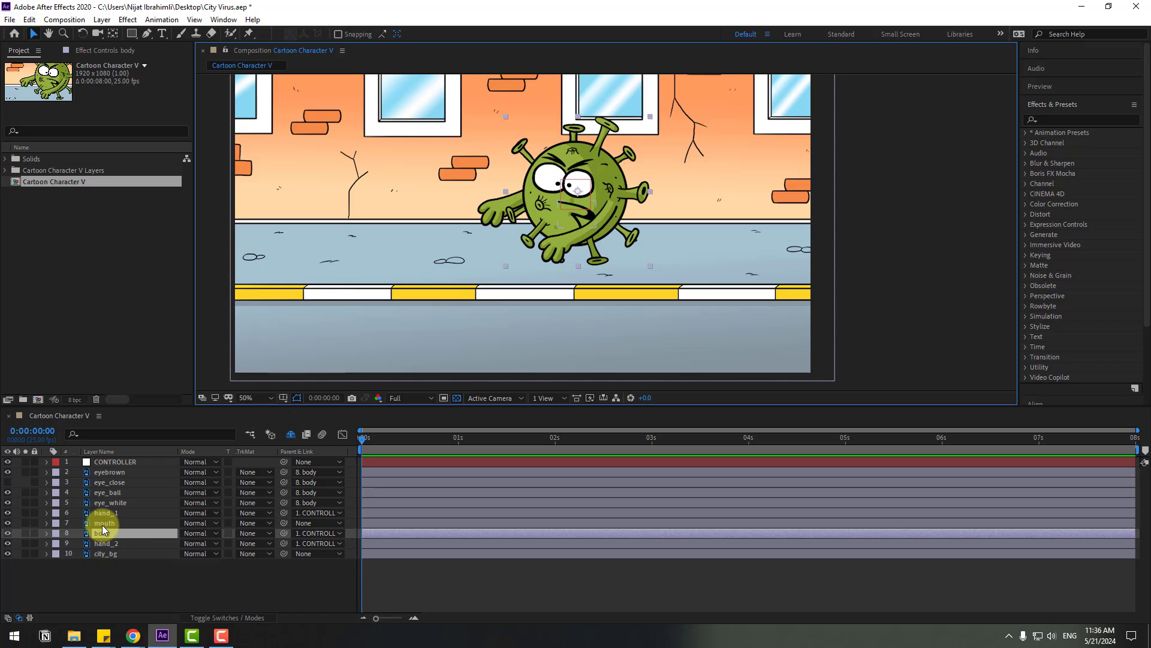
Parent the mouth layer to the body layer
left_click(103, 523)
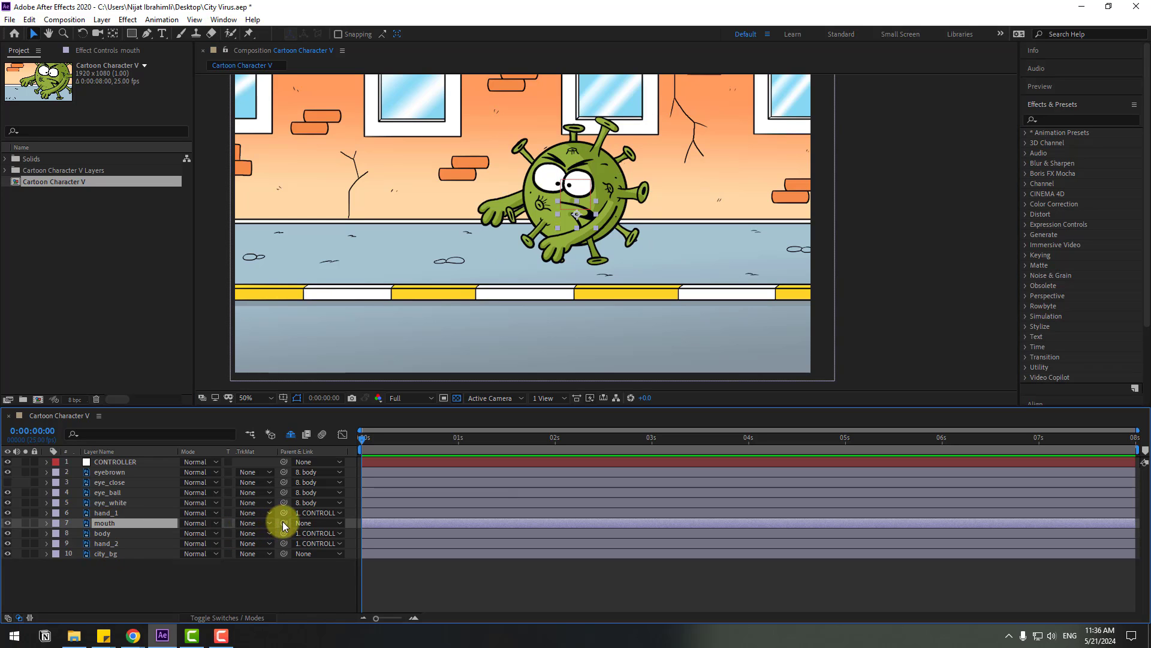
left_click_drag(284, 526, 102, 533)
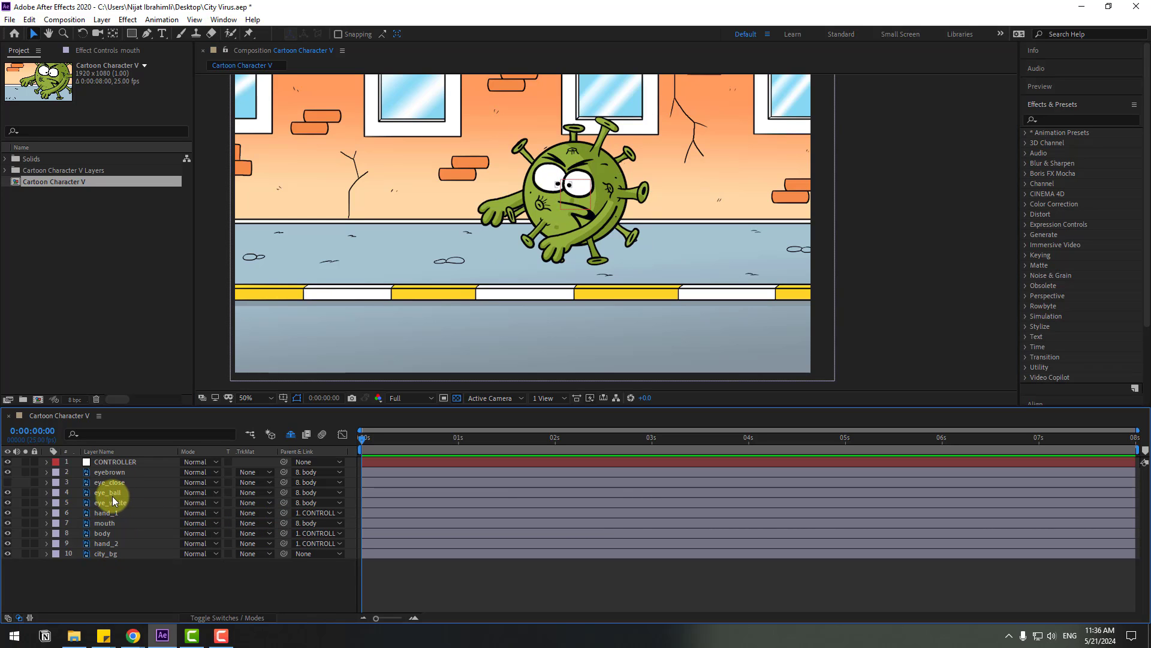
Make the eye_close layer visible, split it at 0:00:00:02 and remove the part after the split
left_click(110, 482)
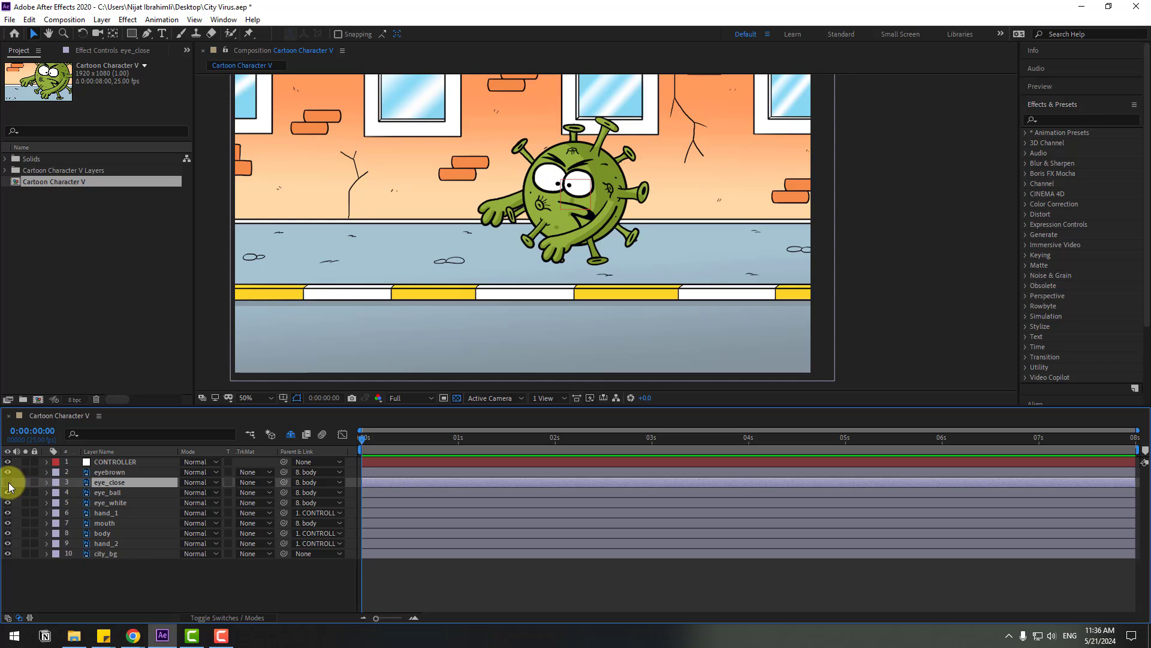
left_click(8, 482)
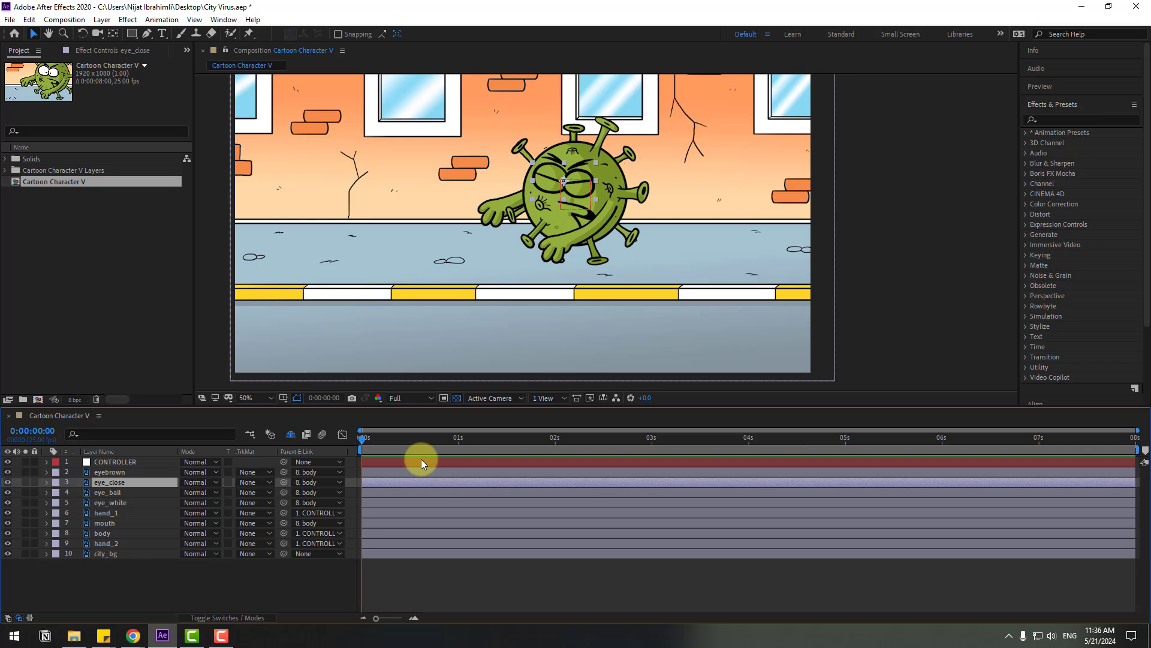
key("Page_Down")
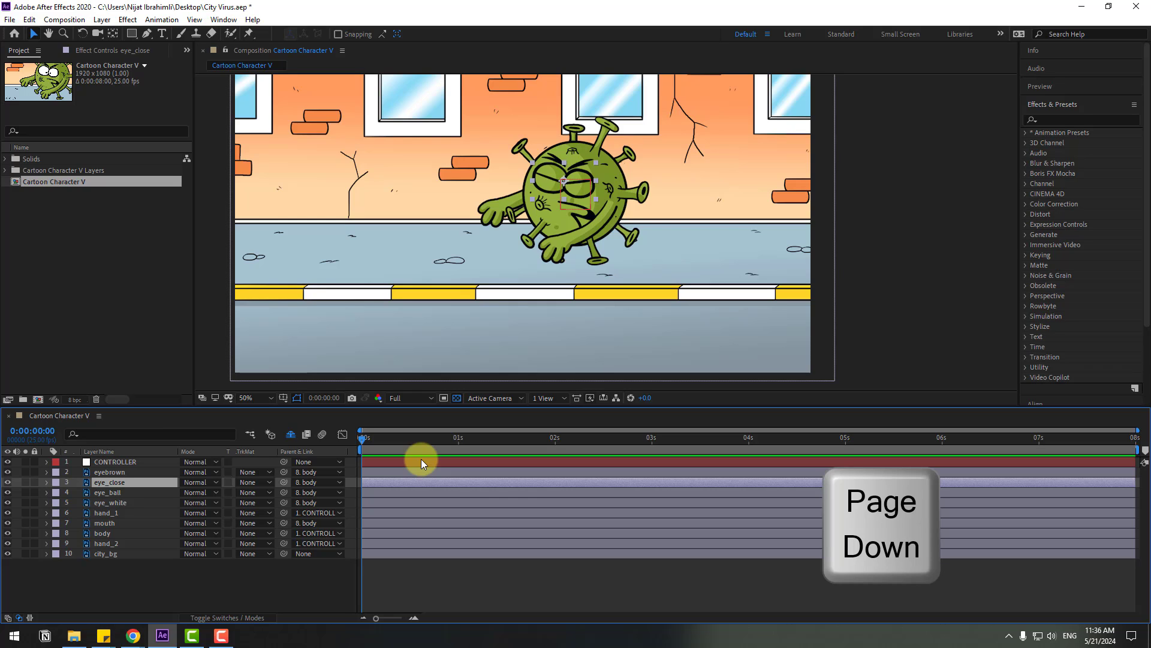
key("Page_Down")
key("Page_Down")
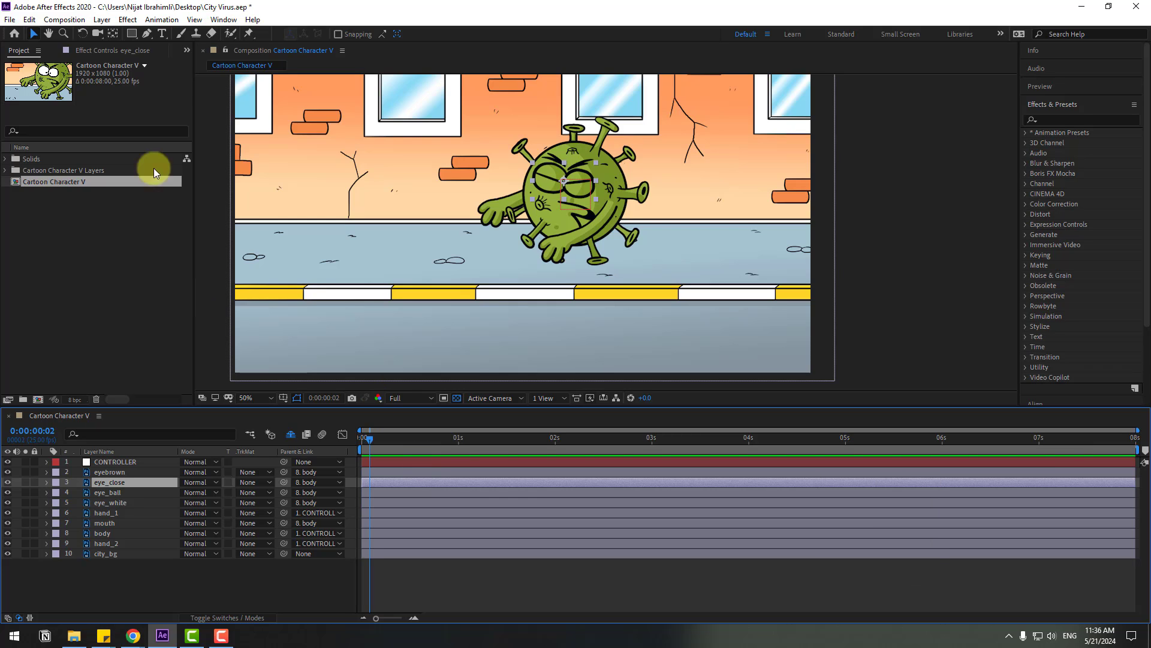
left_click(31, 20)
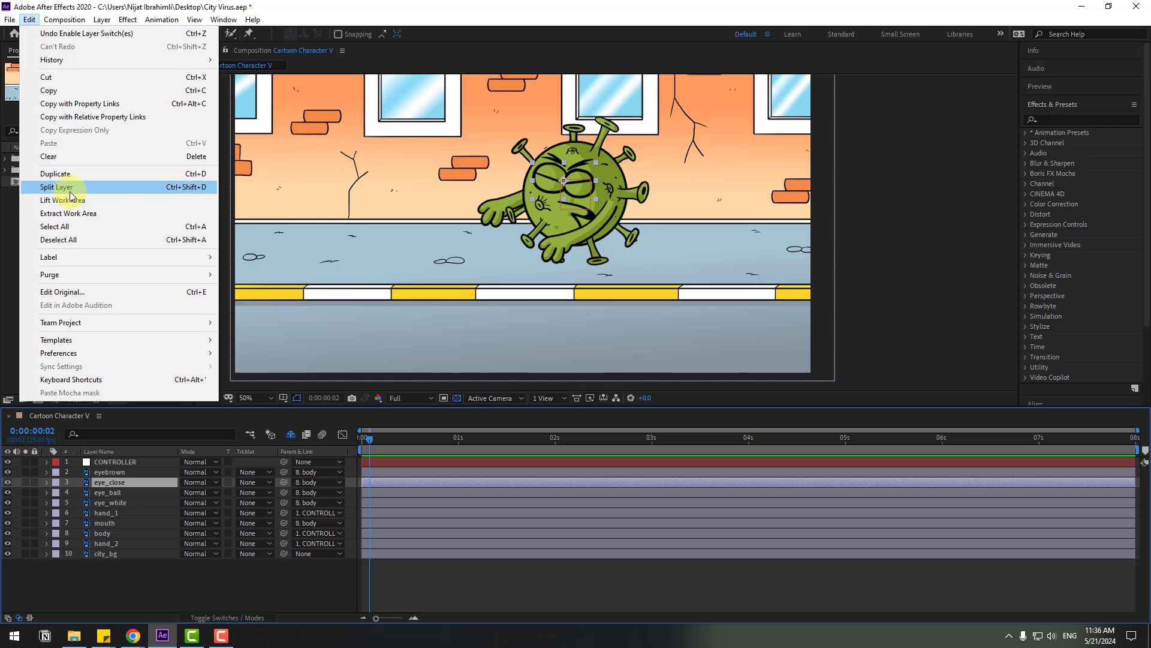
left_click(189, 189)
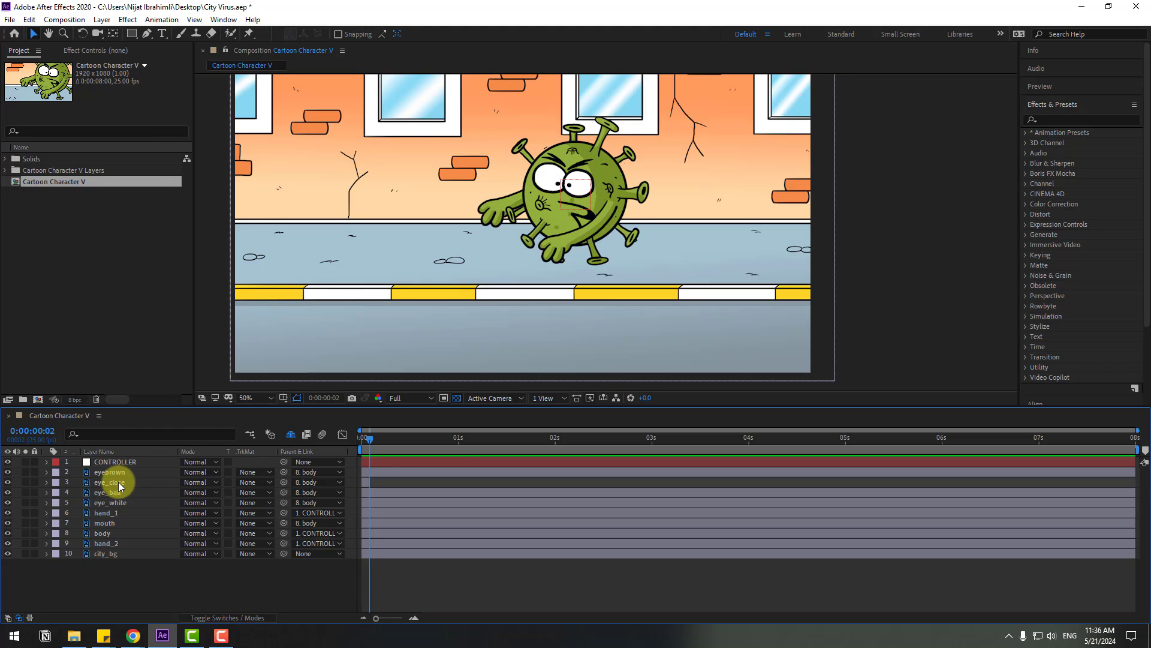
Shift the eye_close clip slightly later so the blink starts just after the beginning of the timeline, and preview it
left_click(117, 482)
key("=")
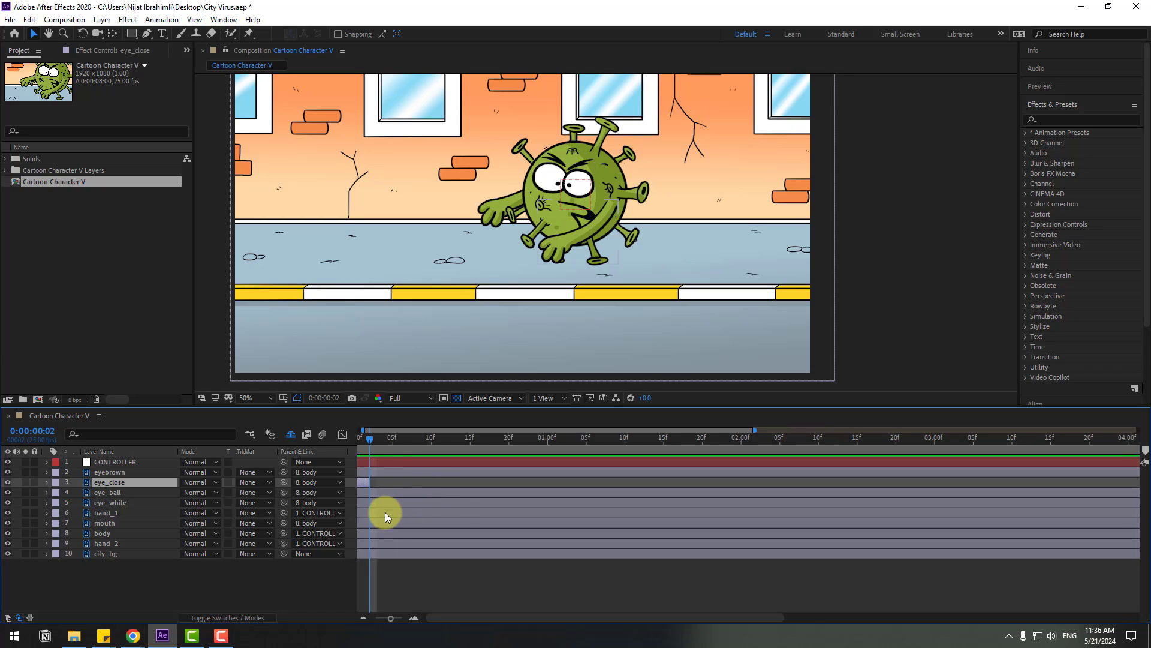
left_click_drag(385, 513, 433, 512)
left_click_drag(367, 485, 378, 486)
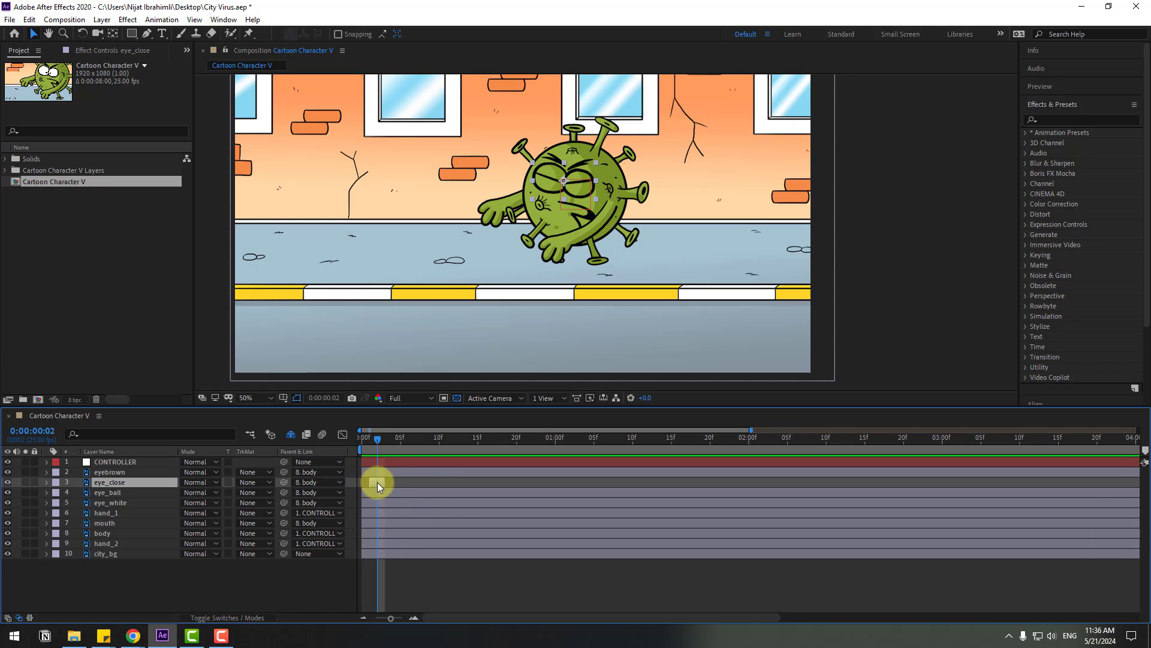
key("space")
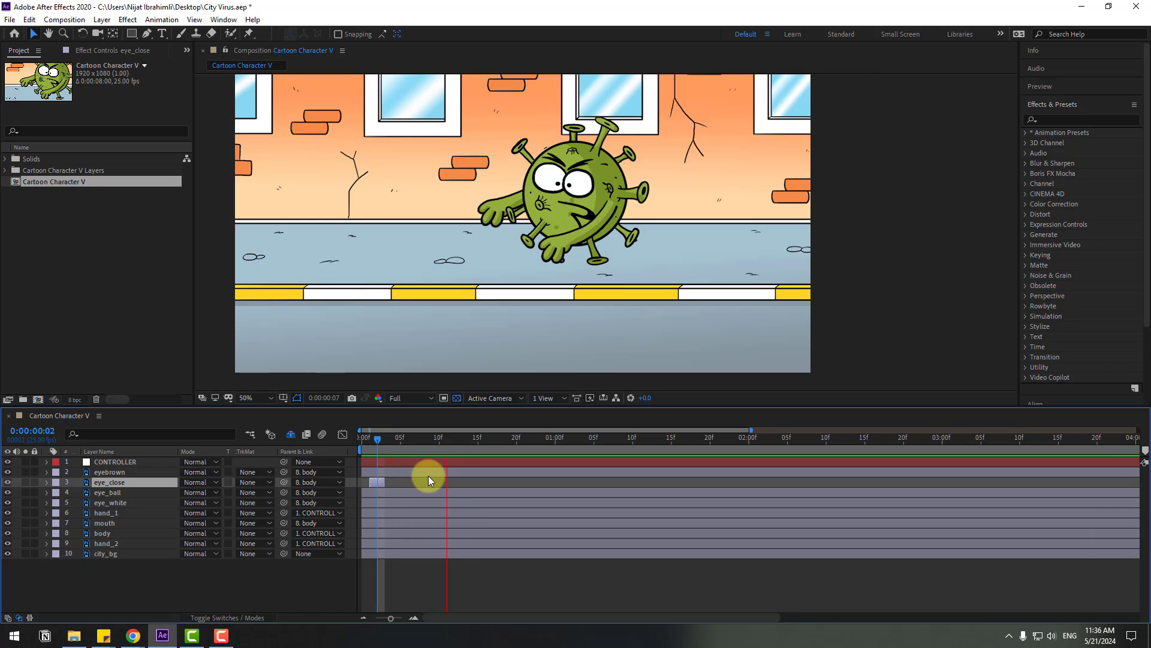
key("space")
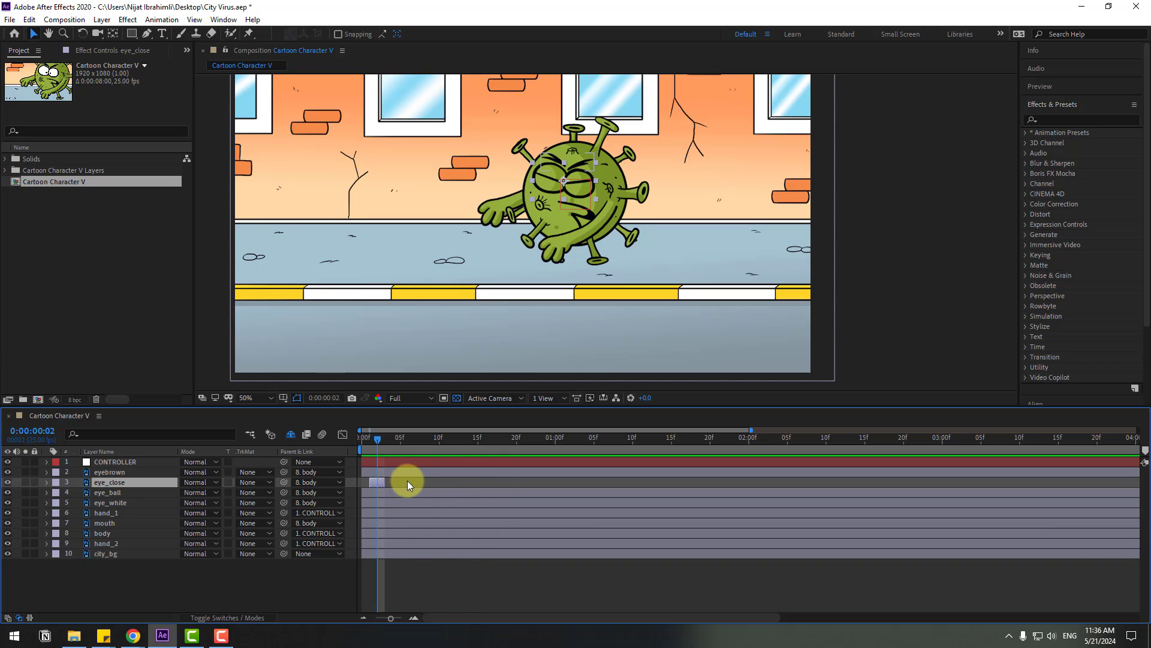
Extend the end of the eye_close clip to 0:00:00:07 and preview the longer blink
left_click_drag(387, 481, 412, 482)
key("space")
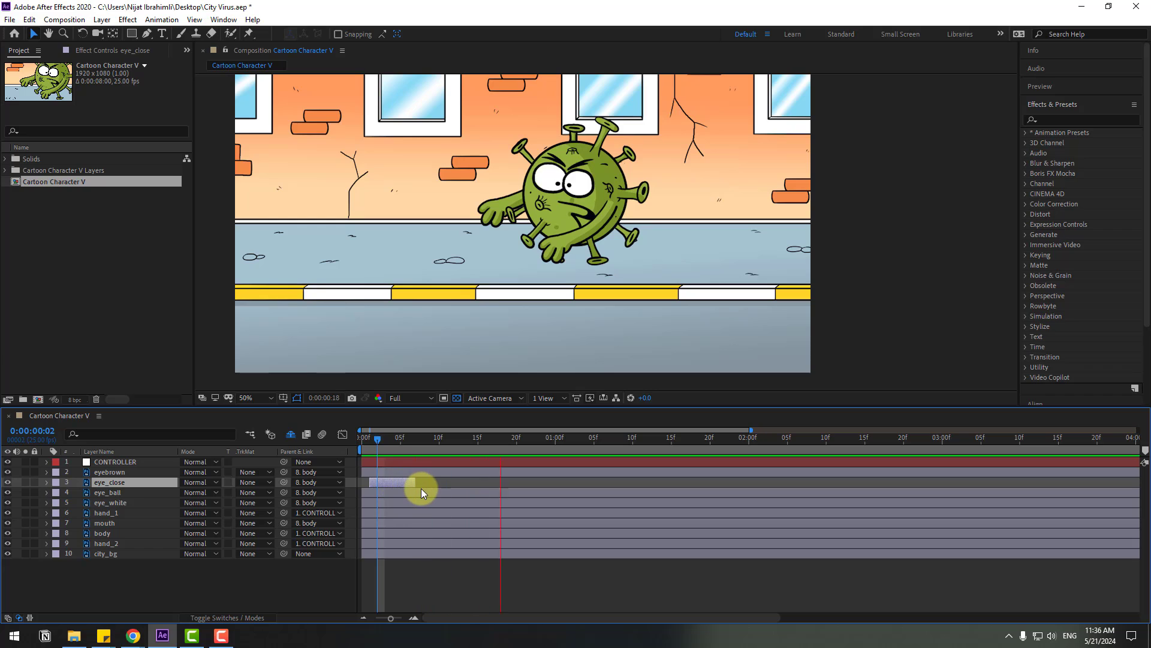
key("space")
left_click_drag(388, 442, 416, 438)
key("space")
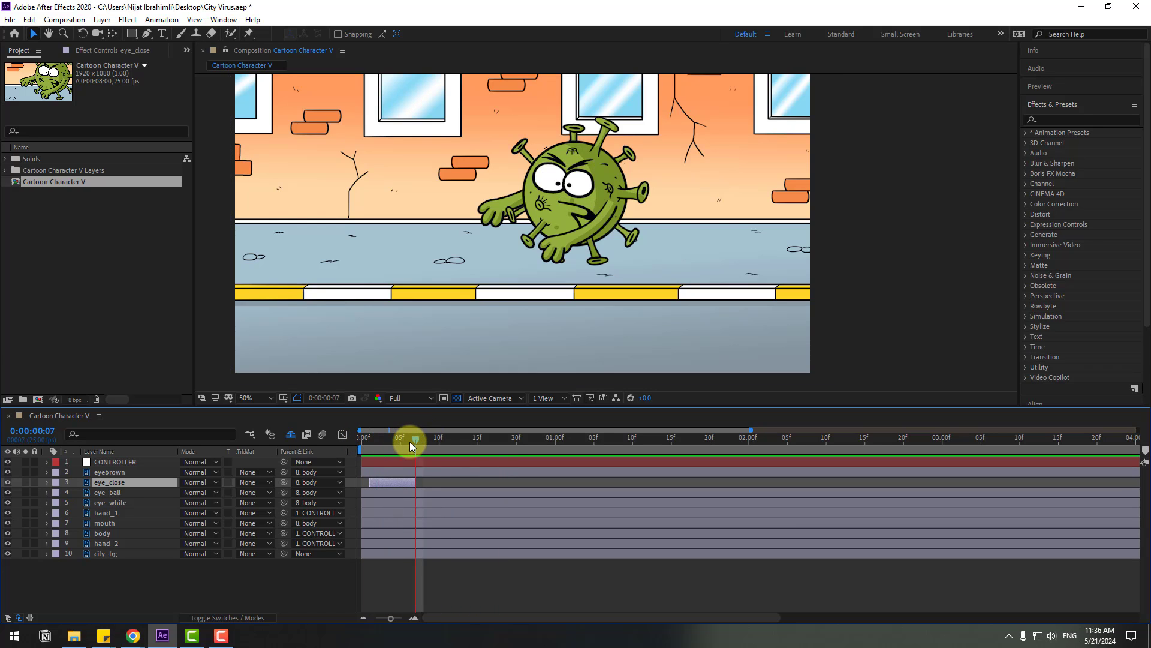
key("space")
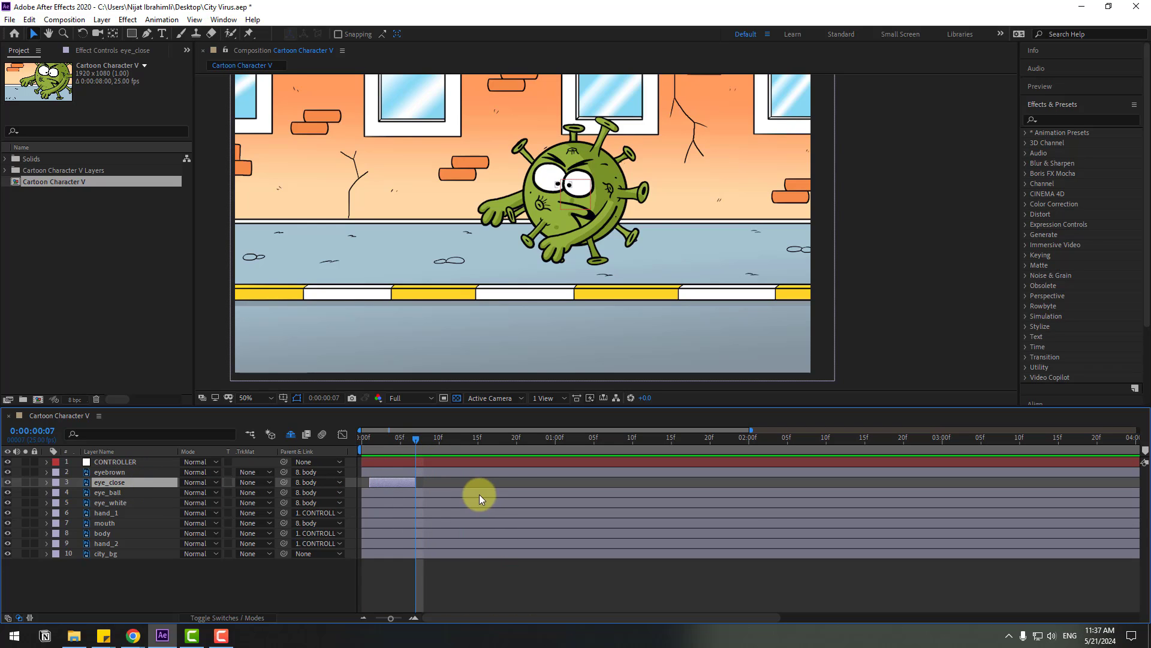
Duplicate the eye_close clip, place the copy a little over one second into the timeline, and preview the second blink
key("ctrl+d")
left_click_drag(389, 481, 614, 486)
key("space")
key("space")
key("minus")
key("minus")
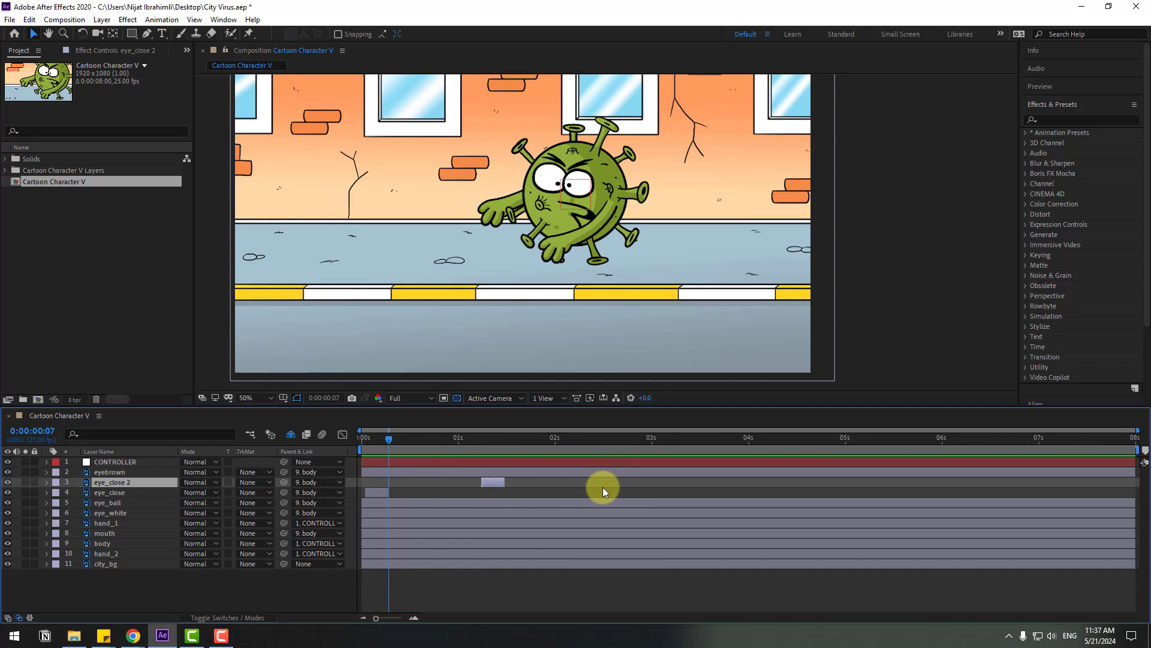
Add six more eye_close duplicates at roughly one-second intervals up to the end of the 8-second timeline, and preview the blinks
key("ctrl+d")
left_click_drag(498, 485, 1126, 479)
key("ctrl+d")
key("ctrl+d")
key("ctrl+d")
key("ctrl+d")
key("ctrl+d")
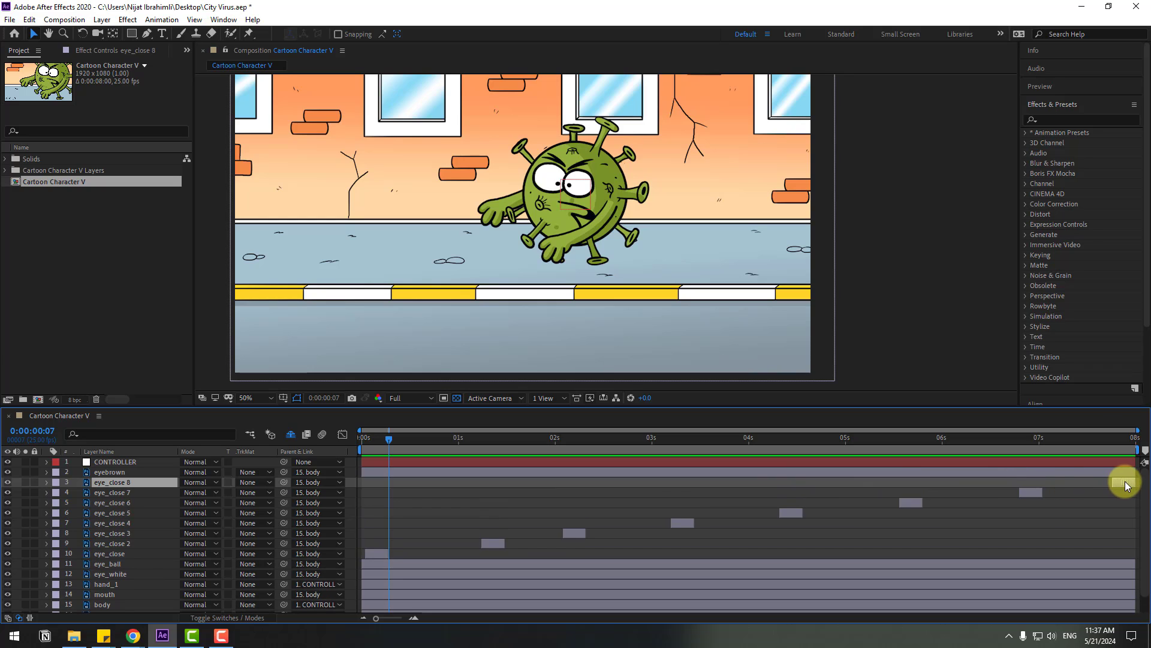
key("space")
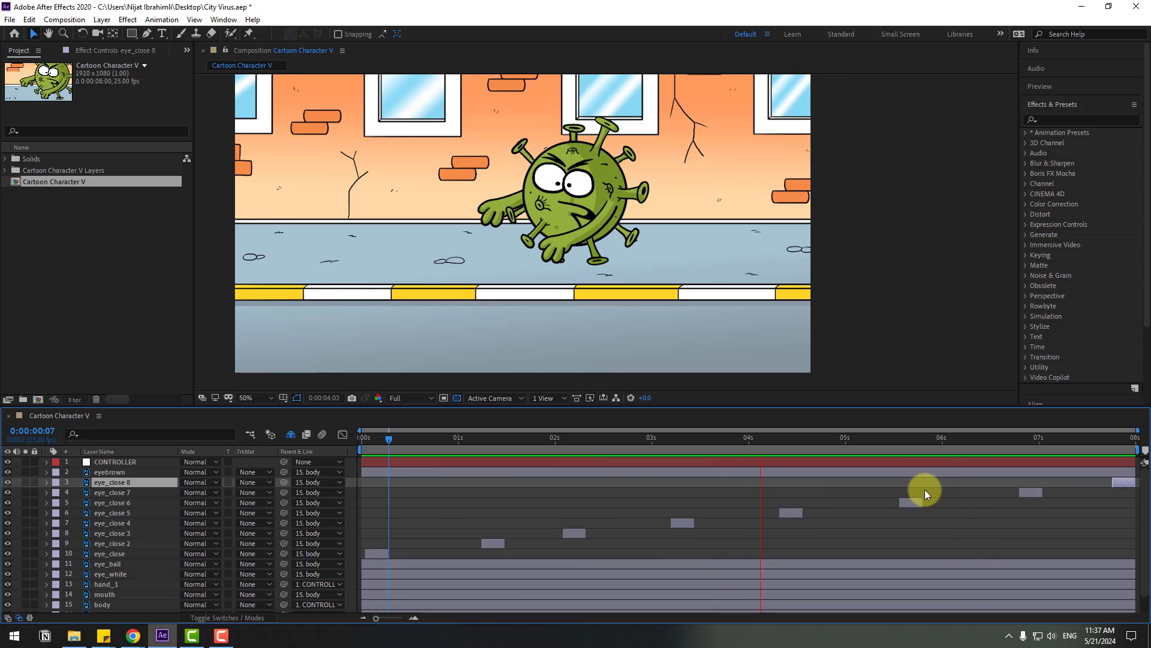
key("space")
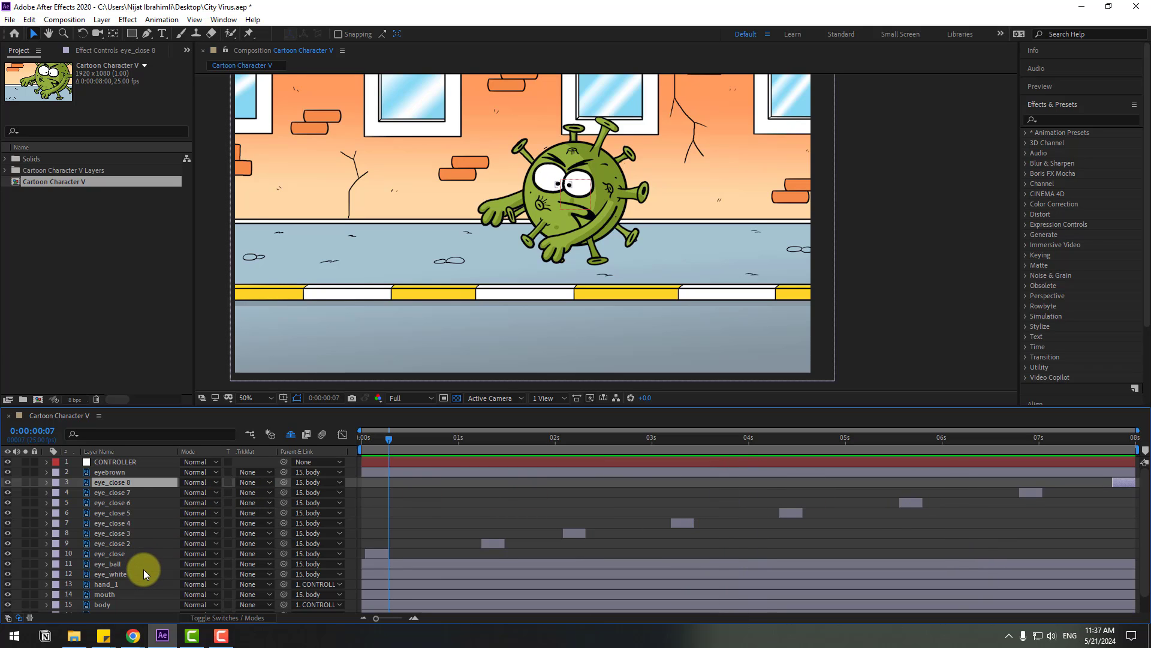
Keyframe the eye_ball layer's Position at 0:00:00:09, and move the pupils down to about 554.6, 683.4 at 0:00:00:11
left_click(129, 563)
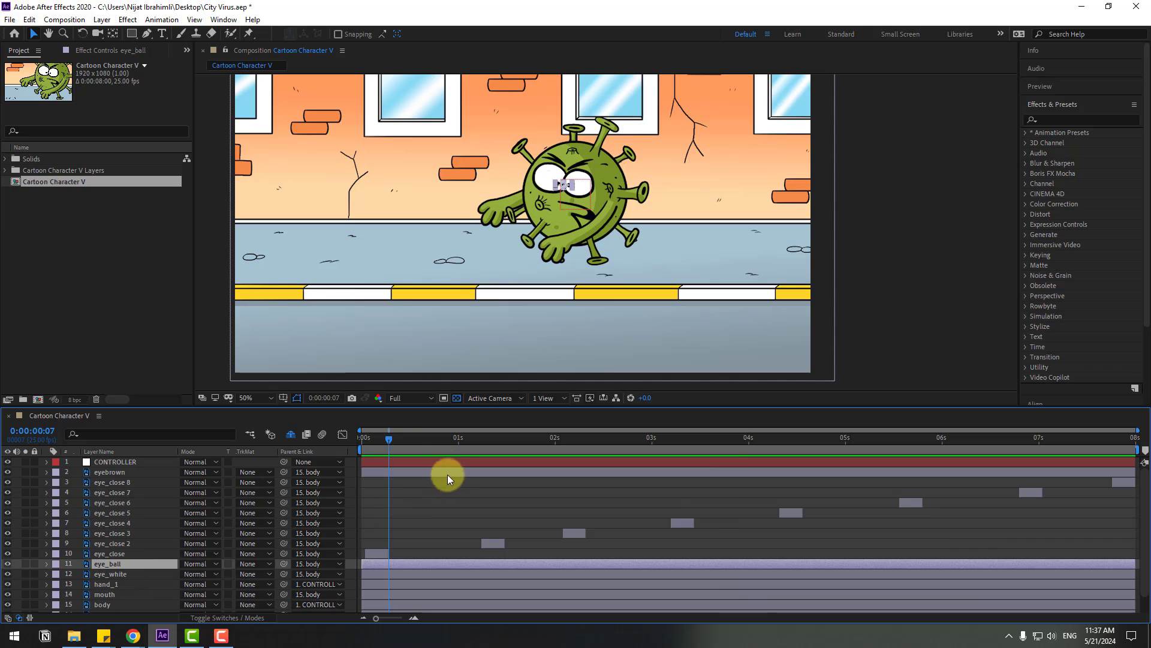
key("alt+shift+p")
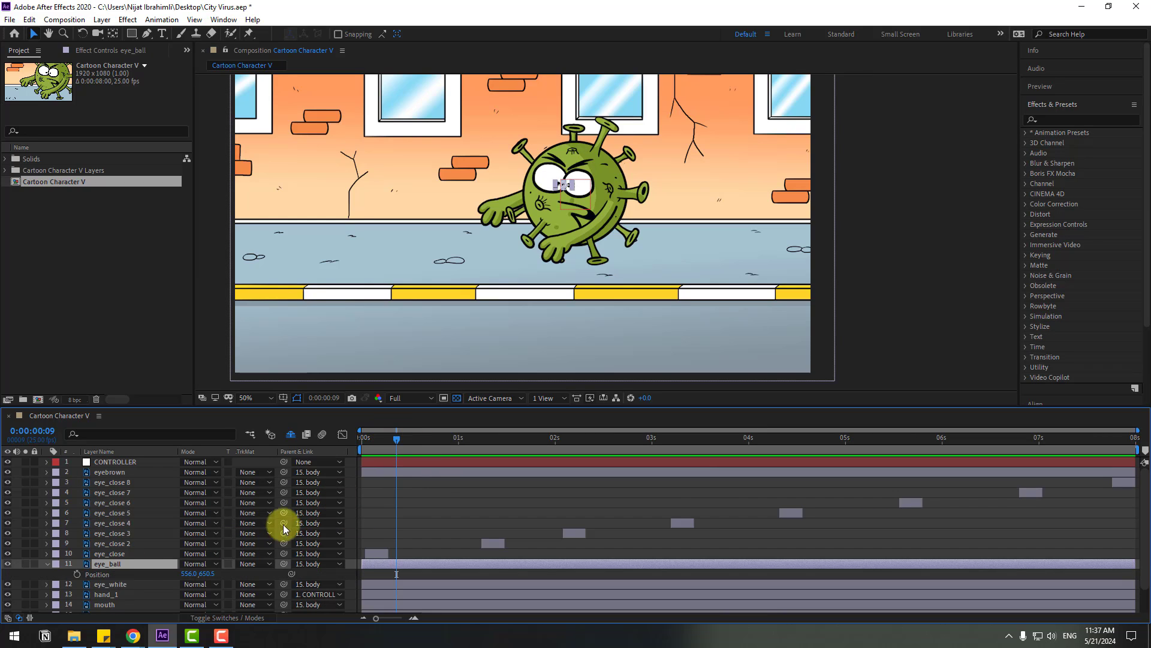
key("period")
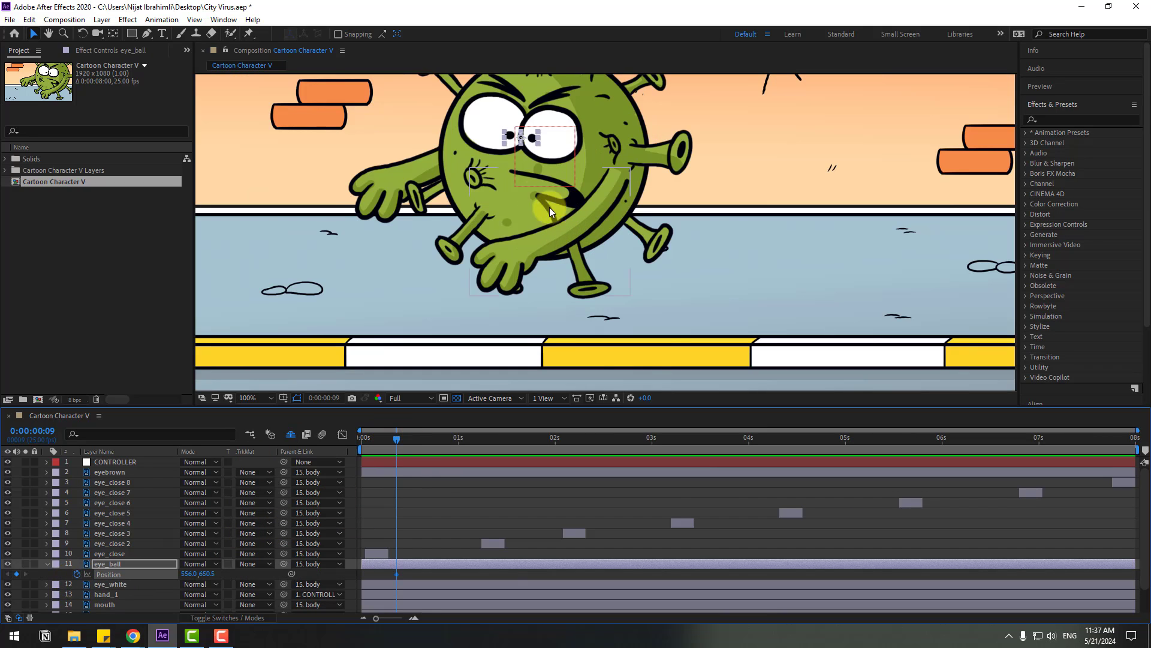
scroll(466, 183, "up", 1)
left_click_drag(360, 161, 469, 315)
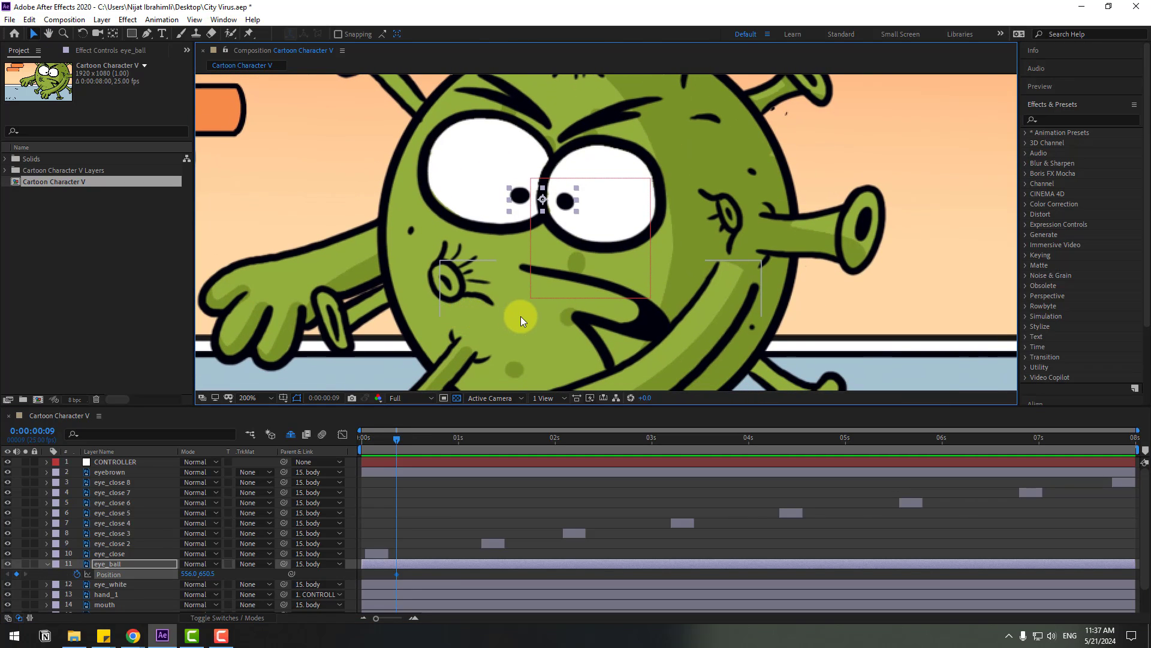
key("Page_Down")
key("Page_Down")
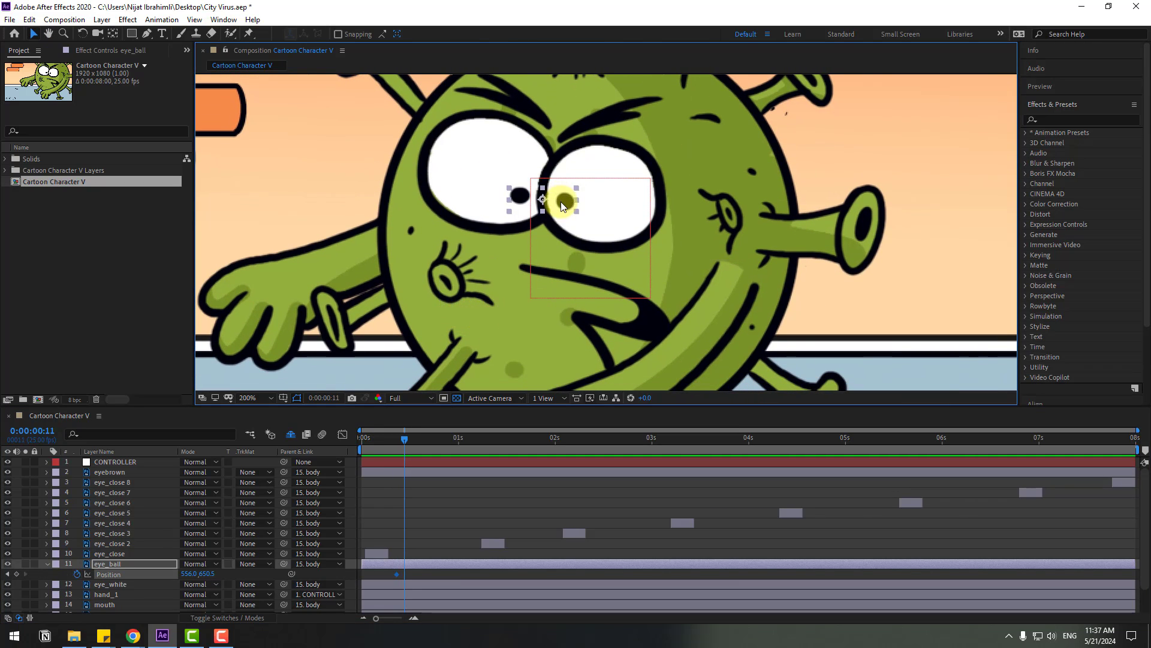
left_click_drag(564, 205, 564, 219)
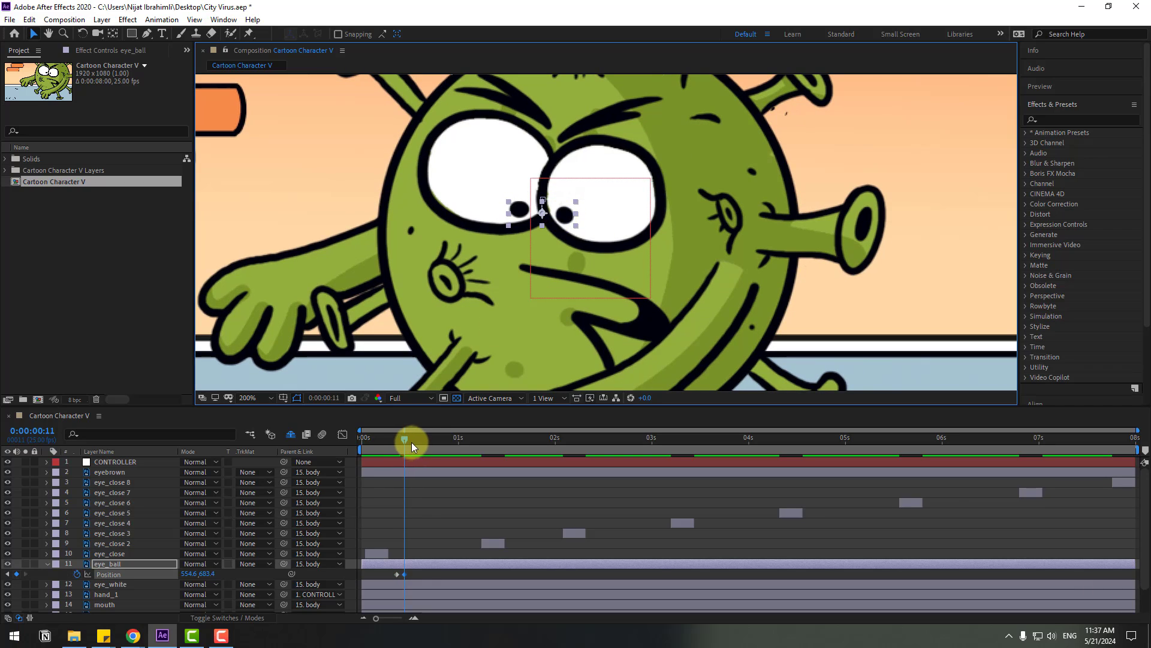
Add an eye_ball Position hold keyframe at 0:00:01:00, and move the pupils up to about 561.7, 613.4 at 0:00:01:02
left_click_drag(411, 441, 458, 439)
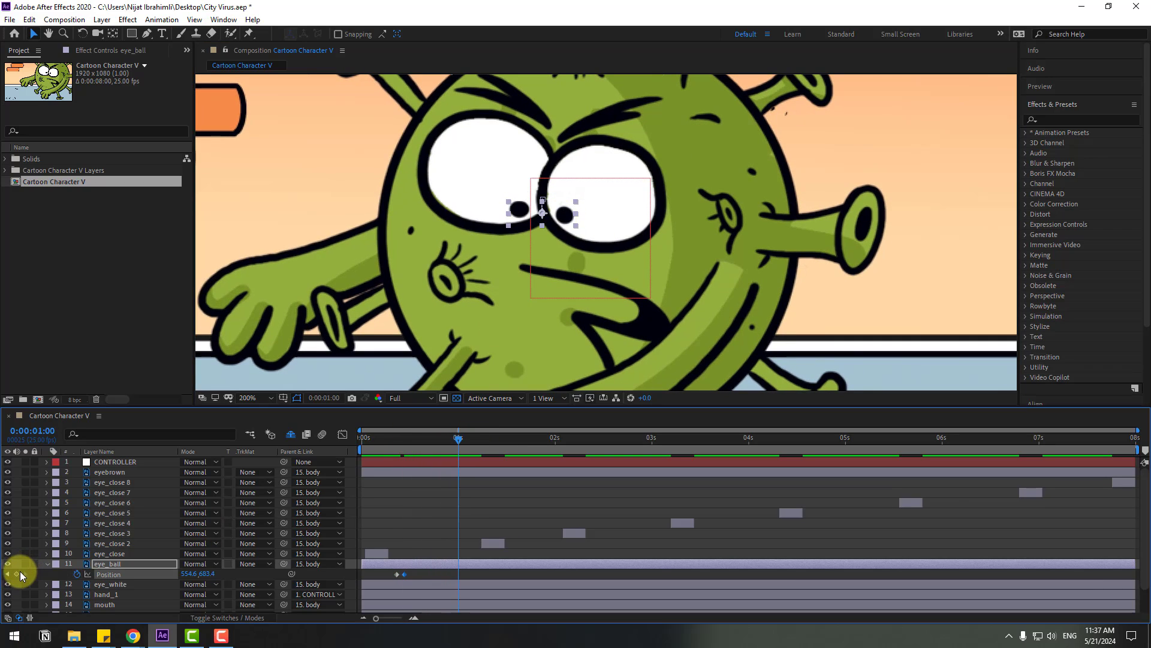
key("Page_Down")
key("Page_Down")
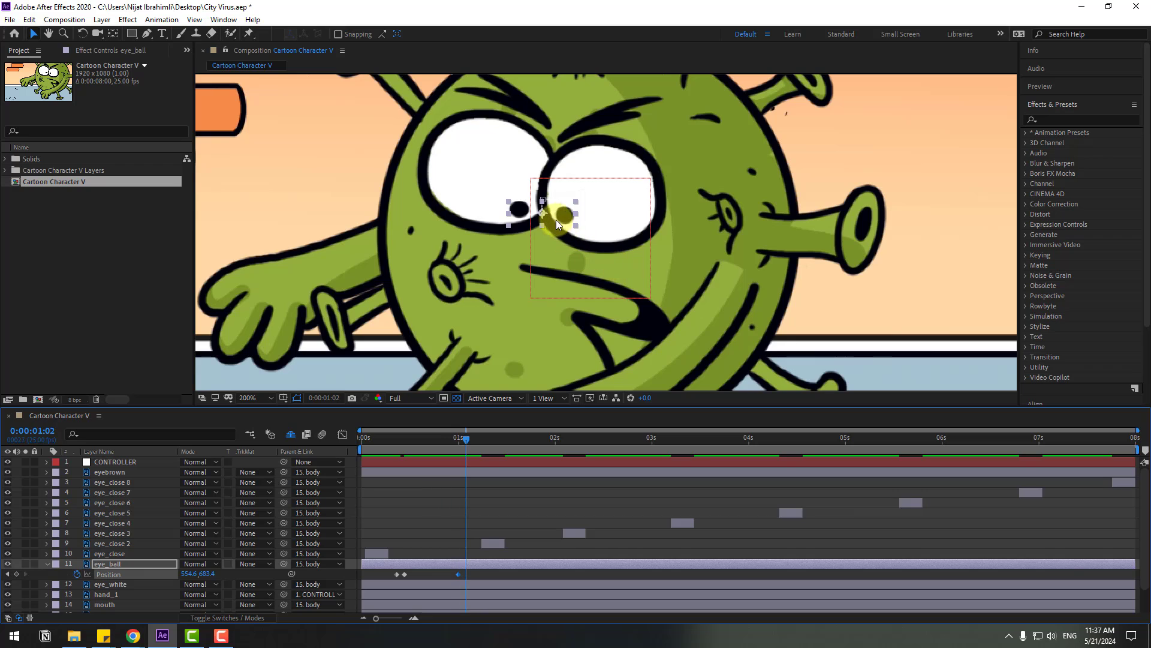
left_click_drag(559, 217, 559, 193)
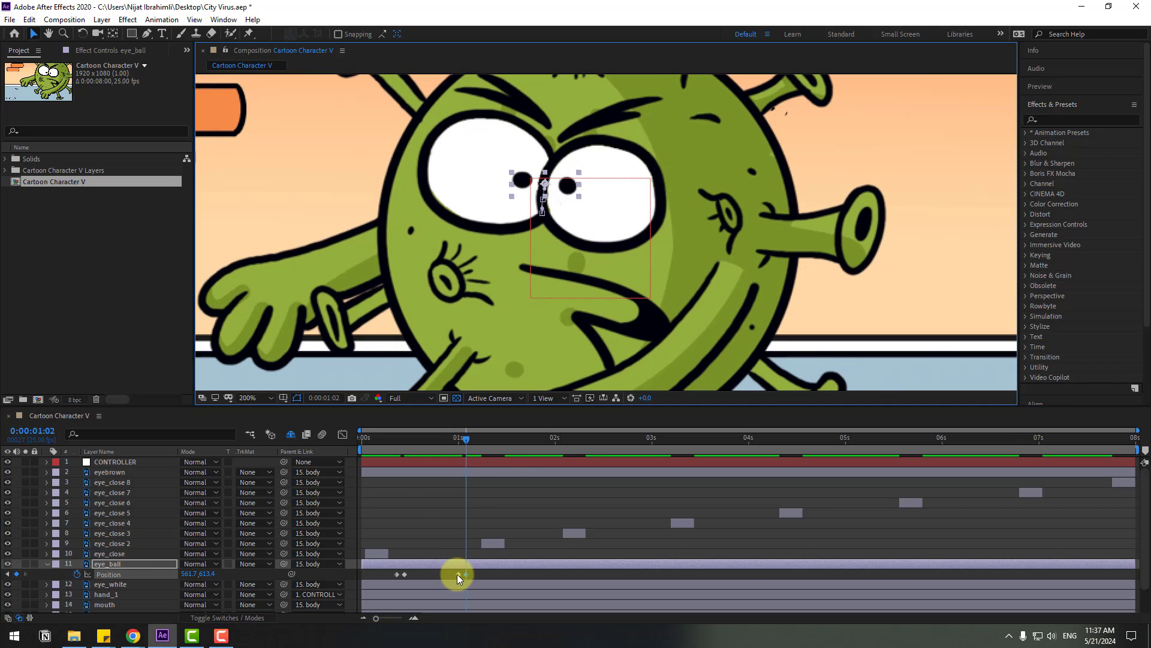
Shift the first two eye_ball keyframe pairs beneath the eye_close and eye_close 2 clips, and preview the timing
left_click_drag(459, 449, 514, 435)
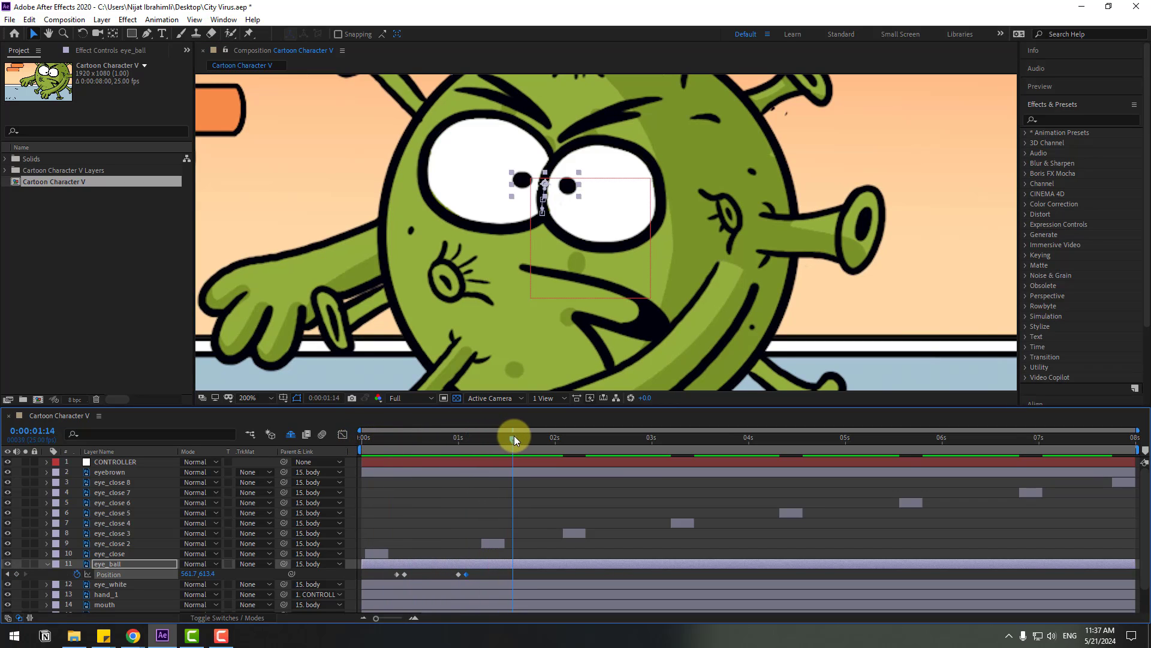
left_click(396, 577)
left_click_drag(397, 574, 377, 575)
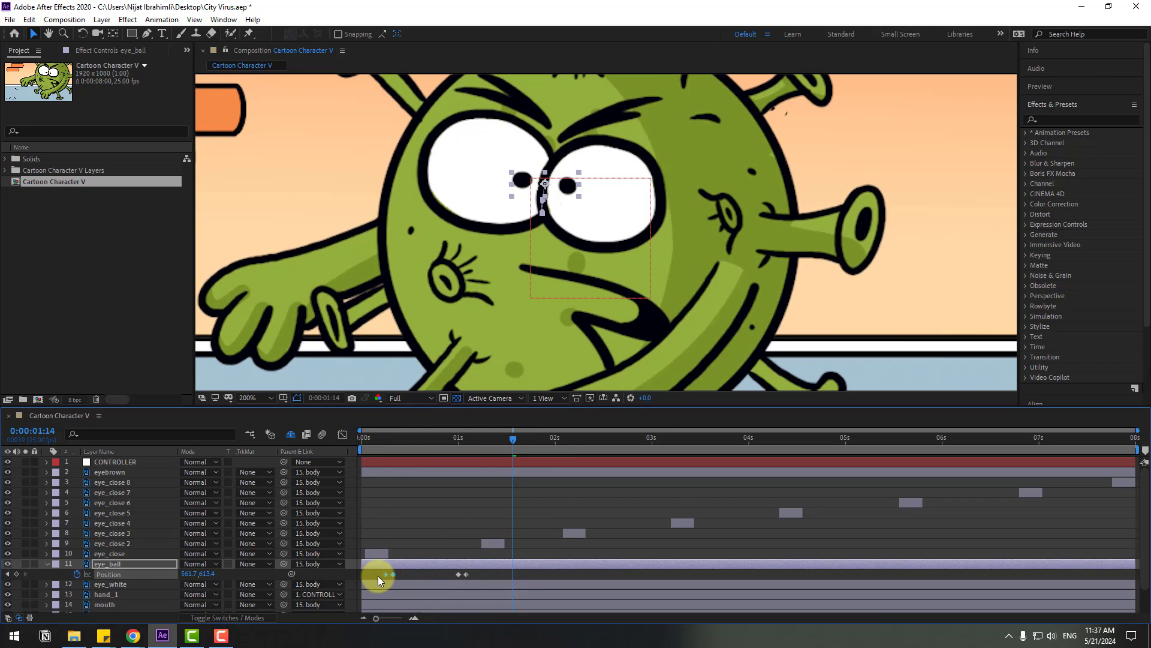
left_click_drag(463, 575, 495, 574)
left_click(525, 536)
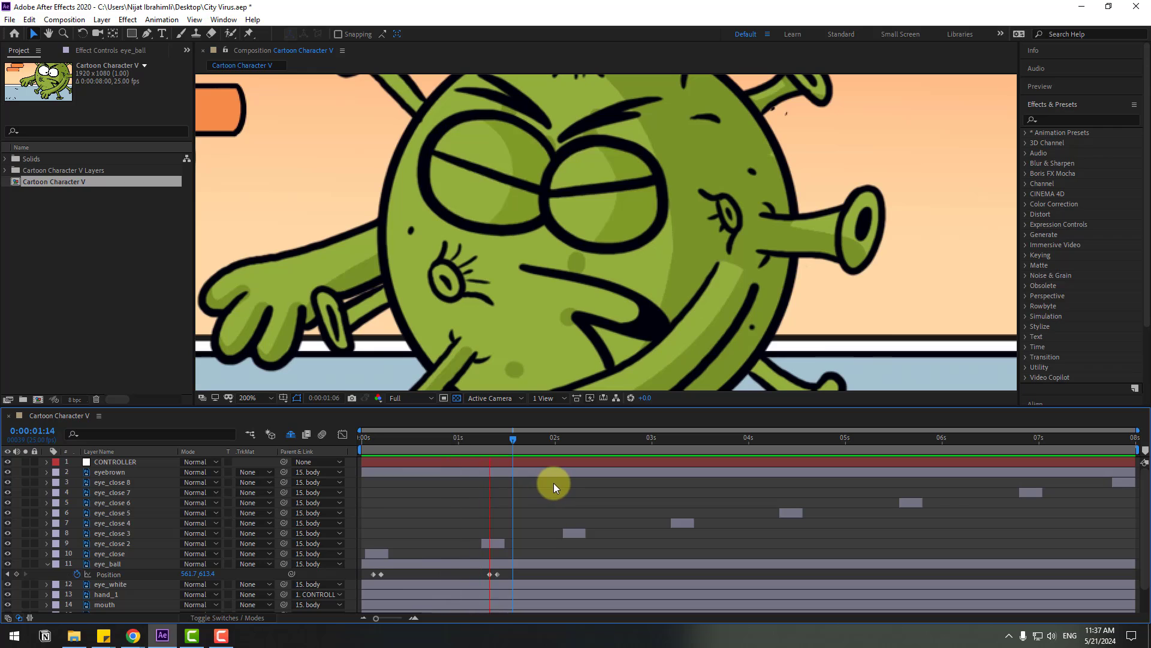
key("space")
Add an eye_ball Position keyframe at 0:00:01:22, and move the pupils left to about 541.7, 613.4 at 0:00:01:24
left_click_drag(515, 439, 524, 439)
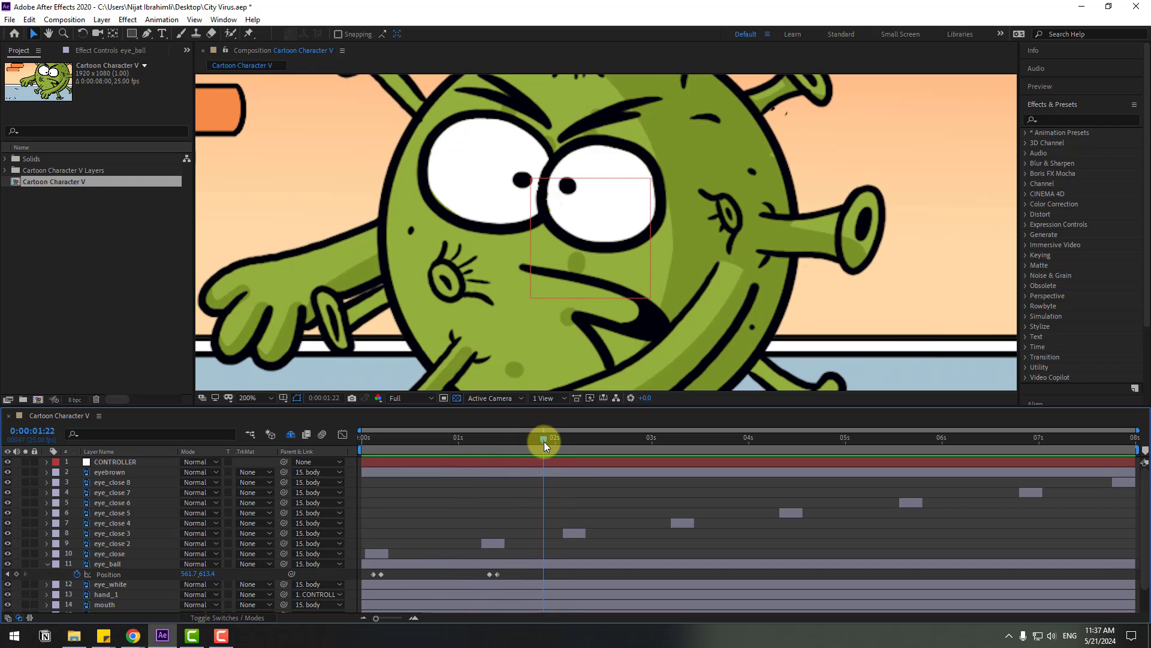
left_click(128, 575)
left_click(16, 574)
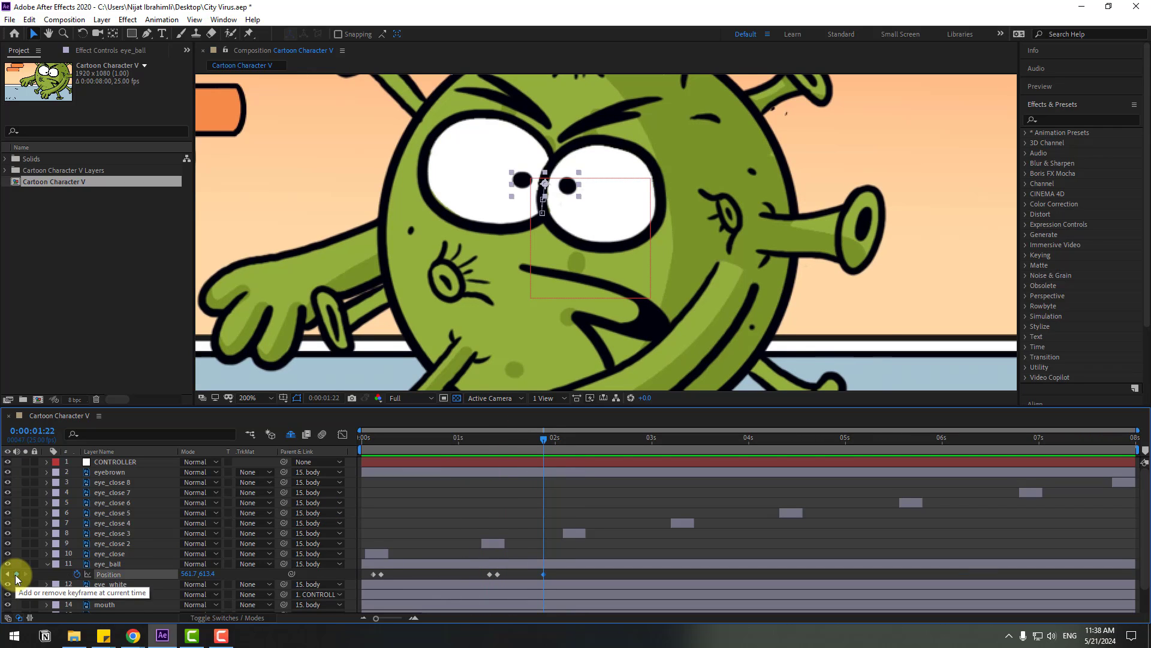
left_click(650, 298)
key("Page_Down")
key("Page_Down")
left_click(567, 191)
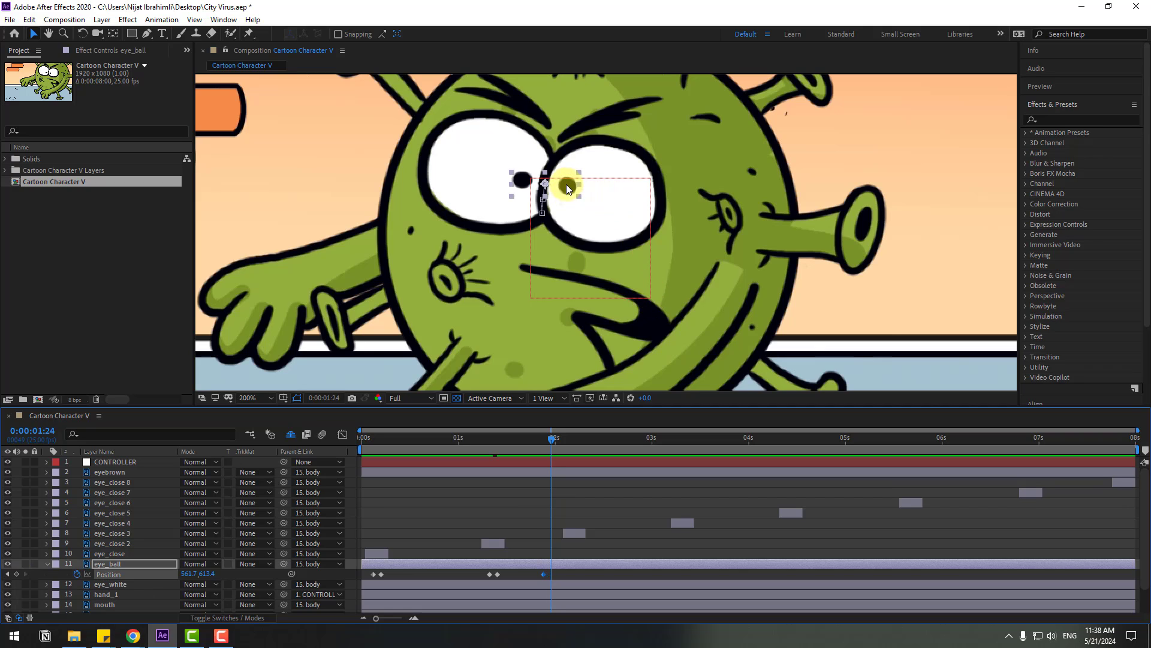
left_click_drag(567, 187, 559, 189)
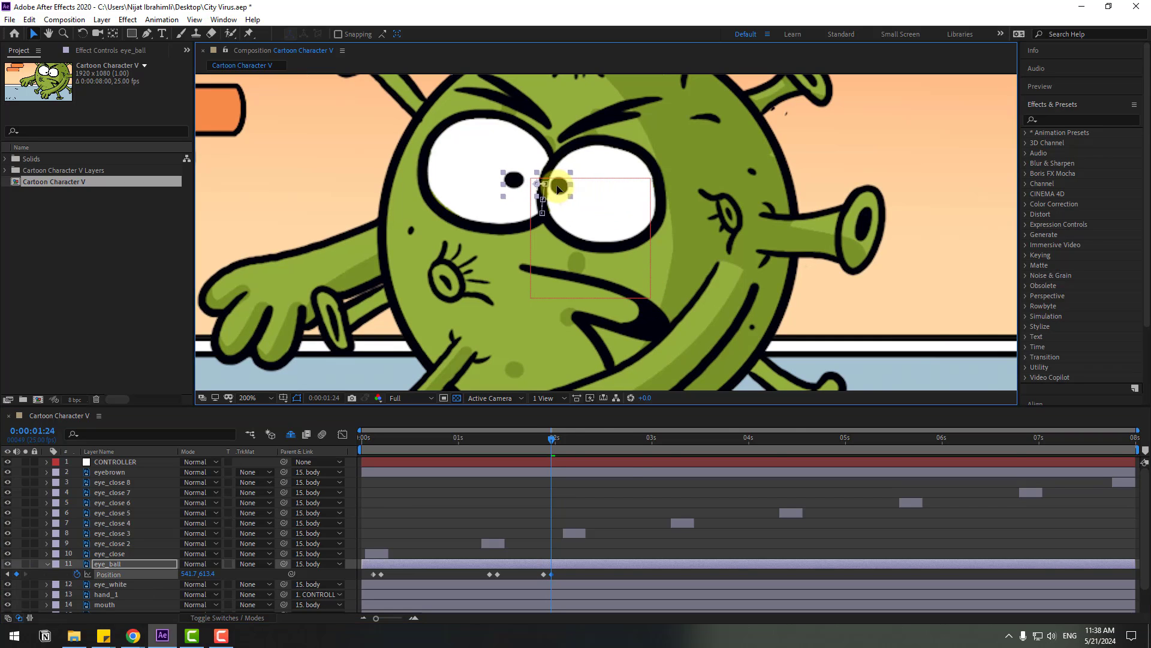
Shift the third eye_ball keyframe pair beneath the eye_close 3 clip and preview the eye movement
left_click_drag(502, 437, 559, 440)
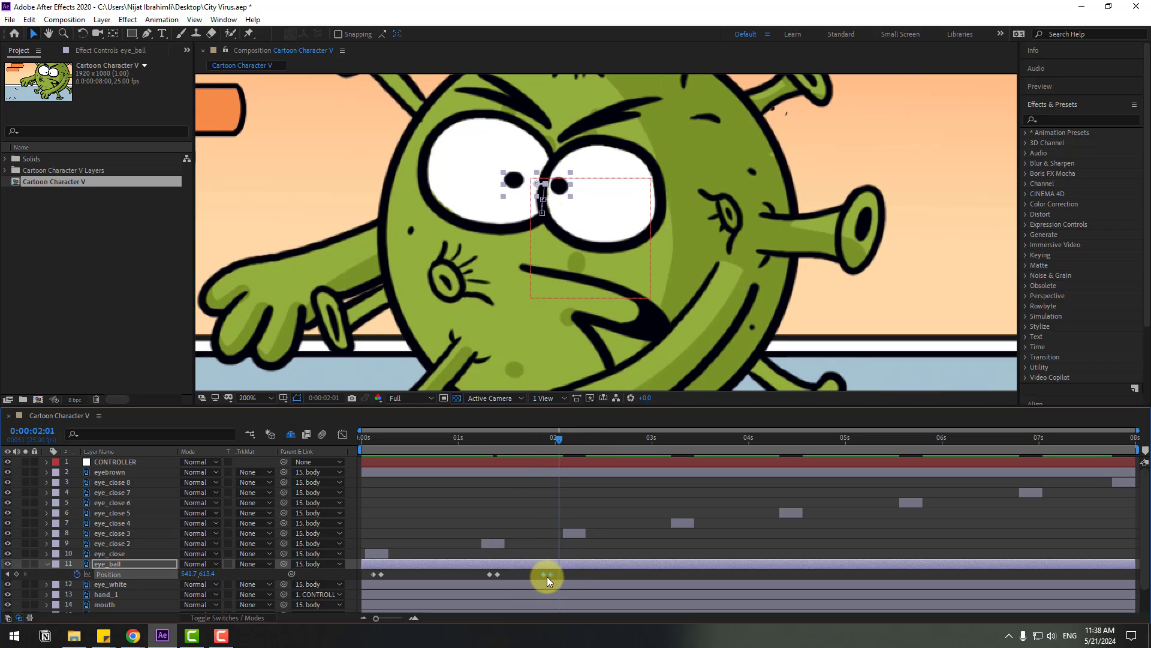
left_click_drag(547, 577, 581, 573)
key("space")
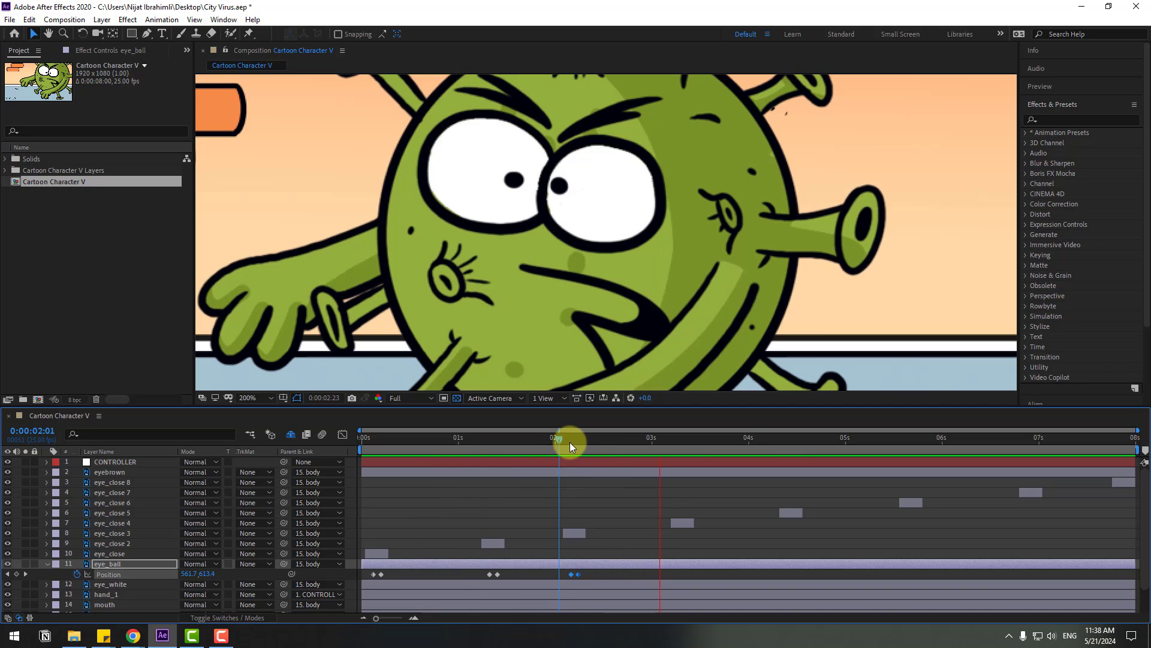
Add an eye_ball Position keyframe at 0:00:02:22, and move the pupils slightly down to about 546.0, 637.6 at 0:00:02:24
left_click_drag(570, 442, 640, 441)
left_click(174, 566)
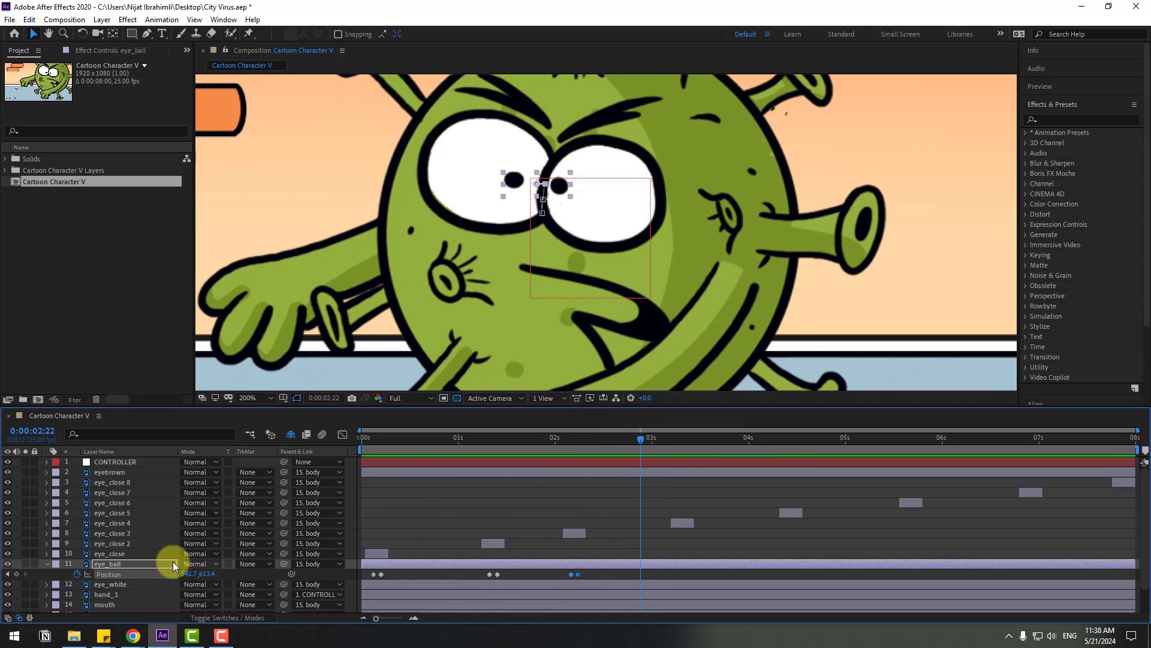
left_click(16, 574)
key("Page_Down")
key("Page_Down")
left_click(516, 180)
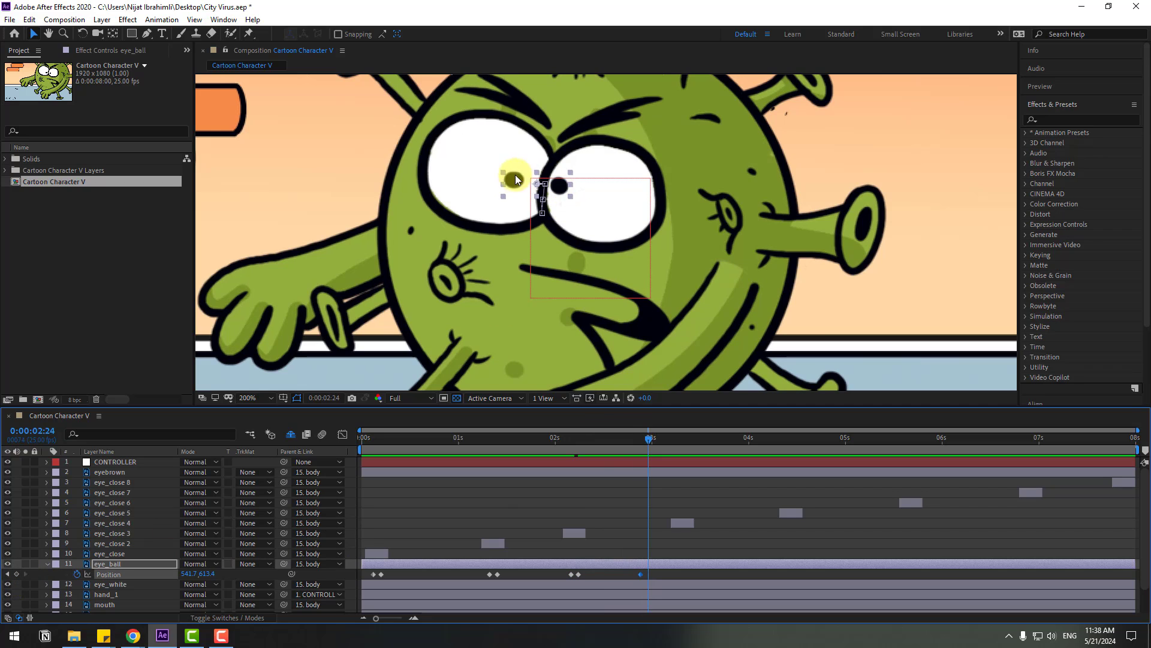
left_click_drag(513, 179, 514, 189)
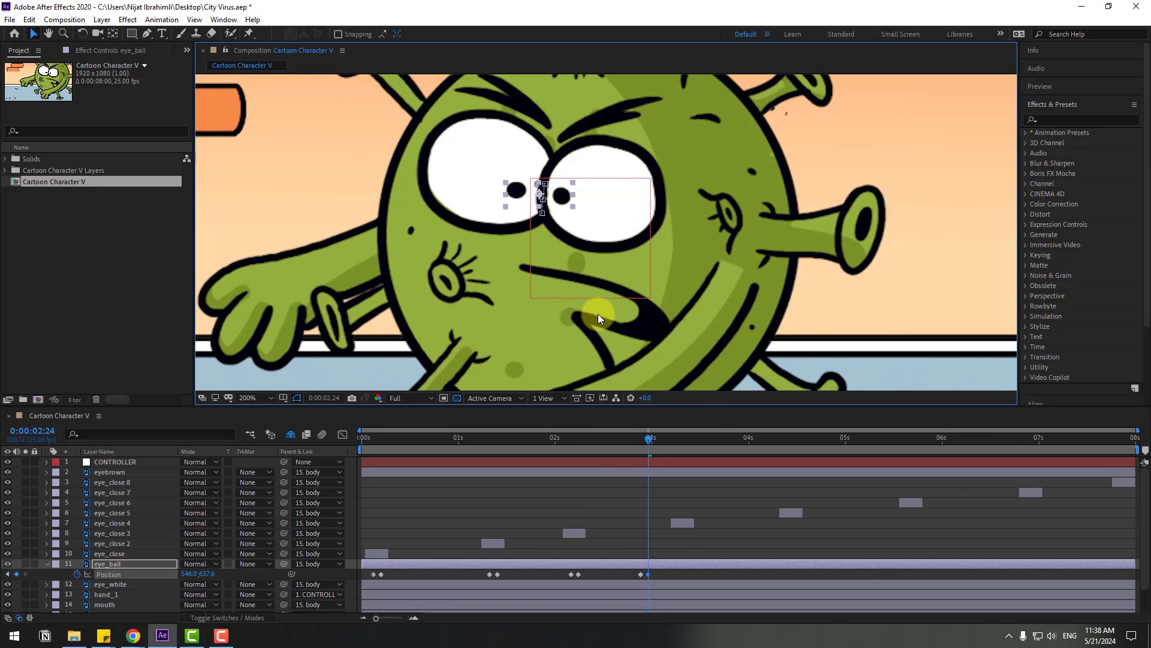
Add an eye_ball Position keyframe at 0:00:03:02, and lower the pupils to about 556.0, 677.6 at 0:00:03:04
left_click(662, 438)
left_click(659, 439)
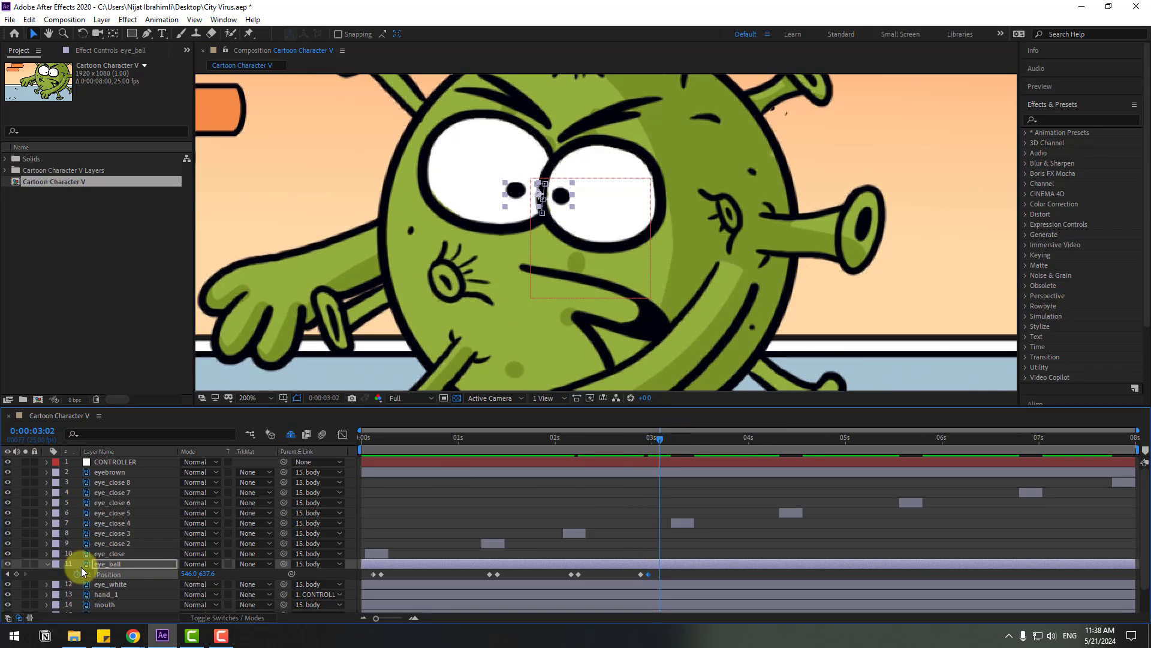
key("Page_Down")
key("Page_Down")
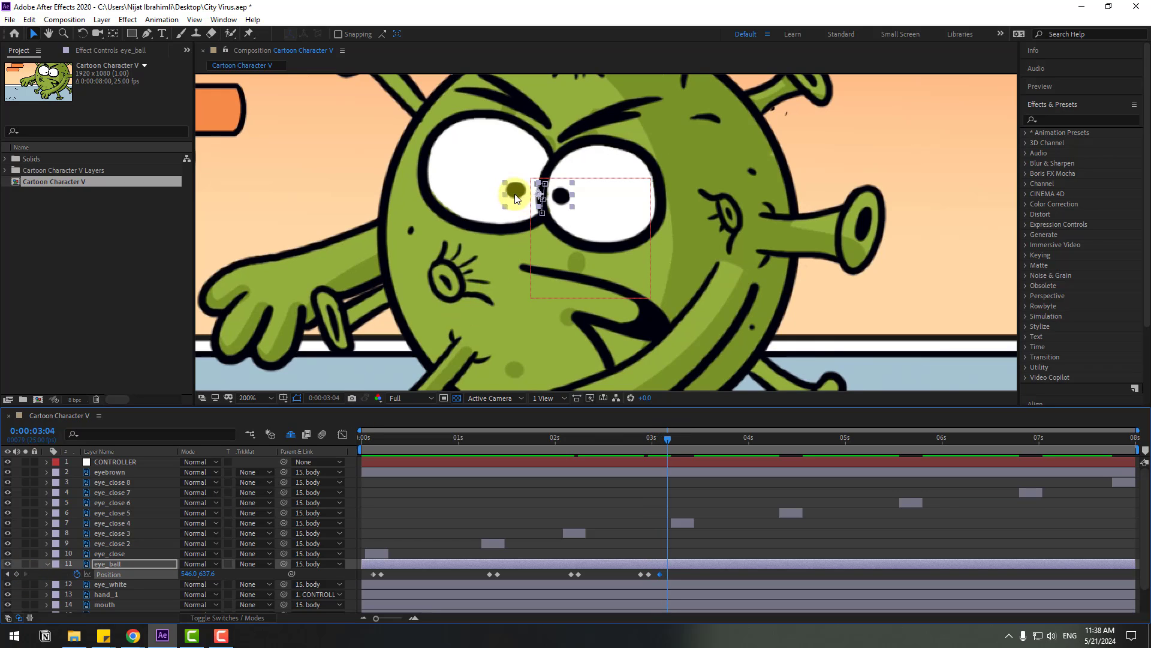
left_click_drag(516, 193, 519, 209)
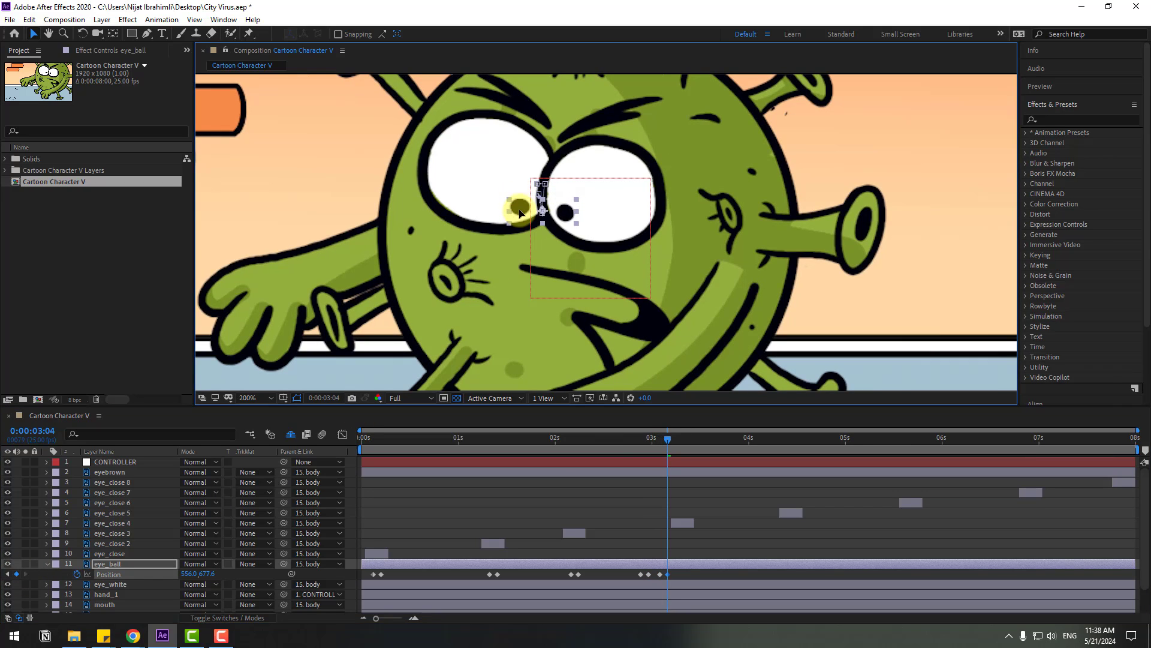
Shift the last eye_ball Position keyframe pair beneath the eye_close 4 clip and preview the eye movement
mouse_move(675, 570)
left_mouse_down()
mouse_move(658, 574)
mouse_move(678, 567)
left_mouse_up()
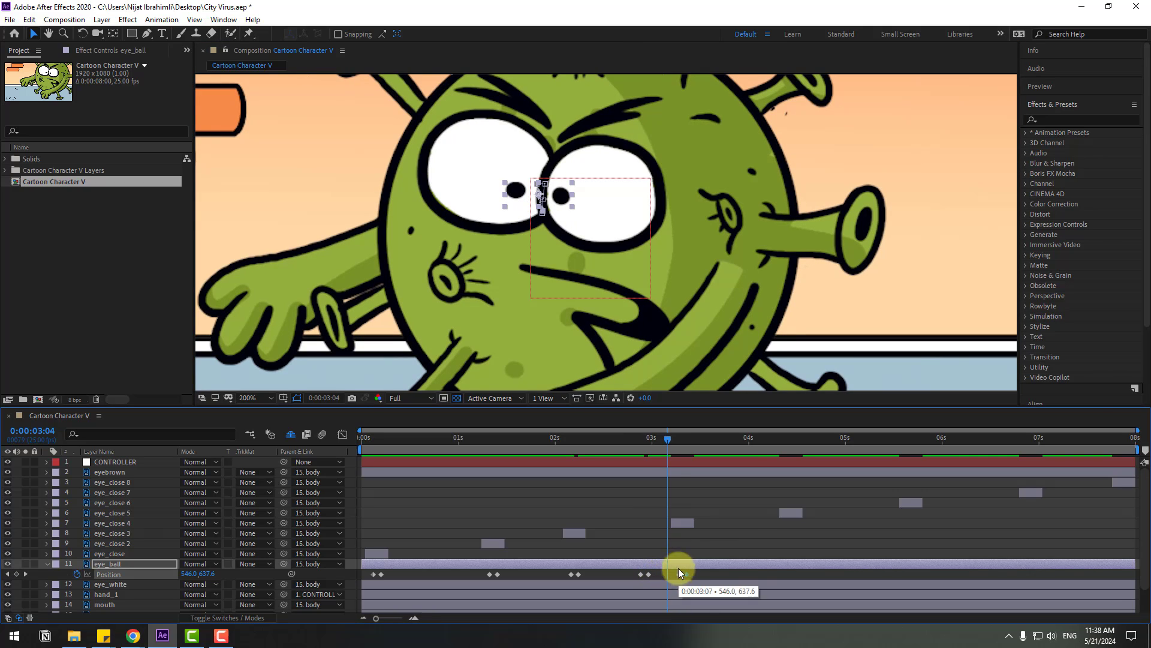
left_click(626, 441)
left_click_drag(626, 440, 727, 450)
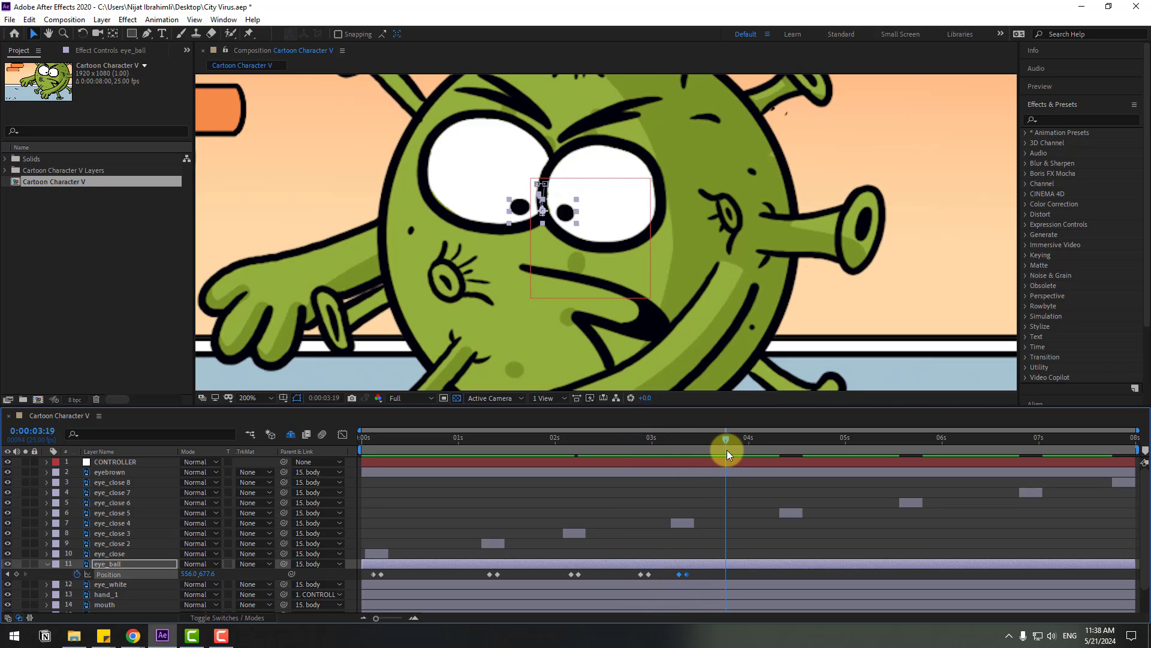
scroll(779, 299, "down", 1)
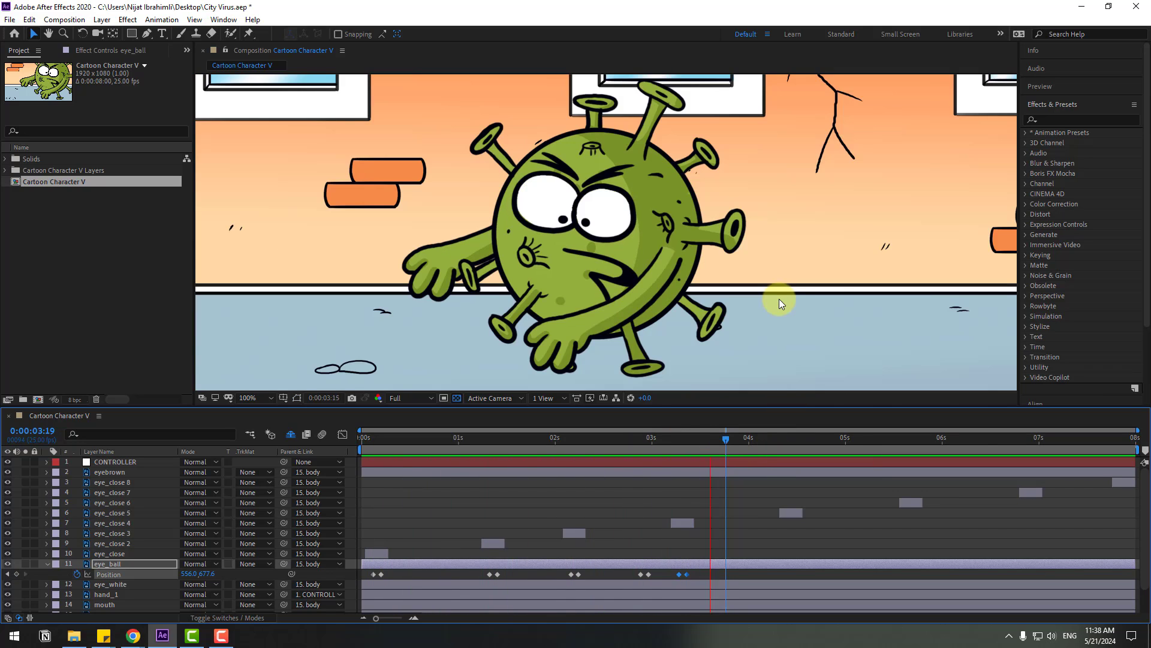
Copy all eye_ball Position keyframes and paste them at 0:00:03:19
left_click(726, 440)
left_click_drag(695, 575, 628, 576)
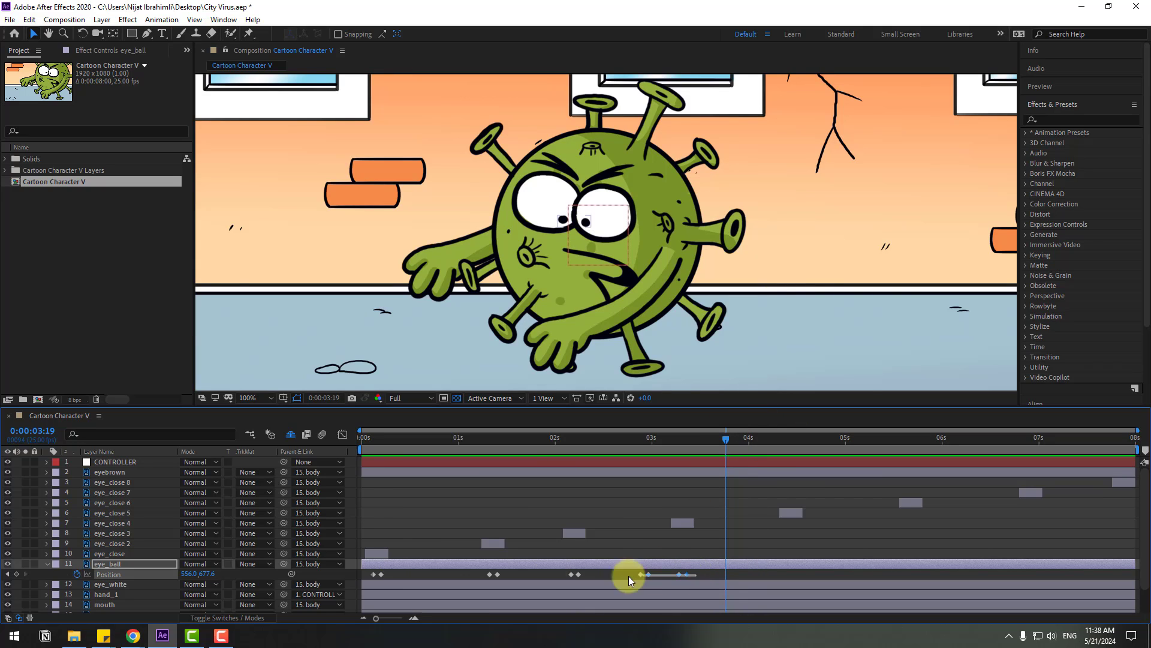
left_click_drag(376, 575, 375, 576)
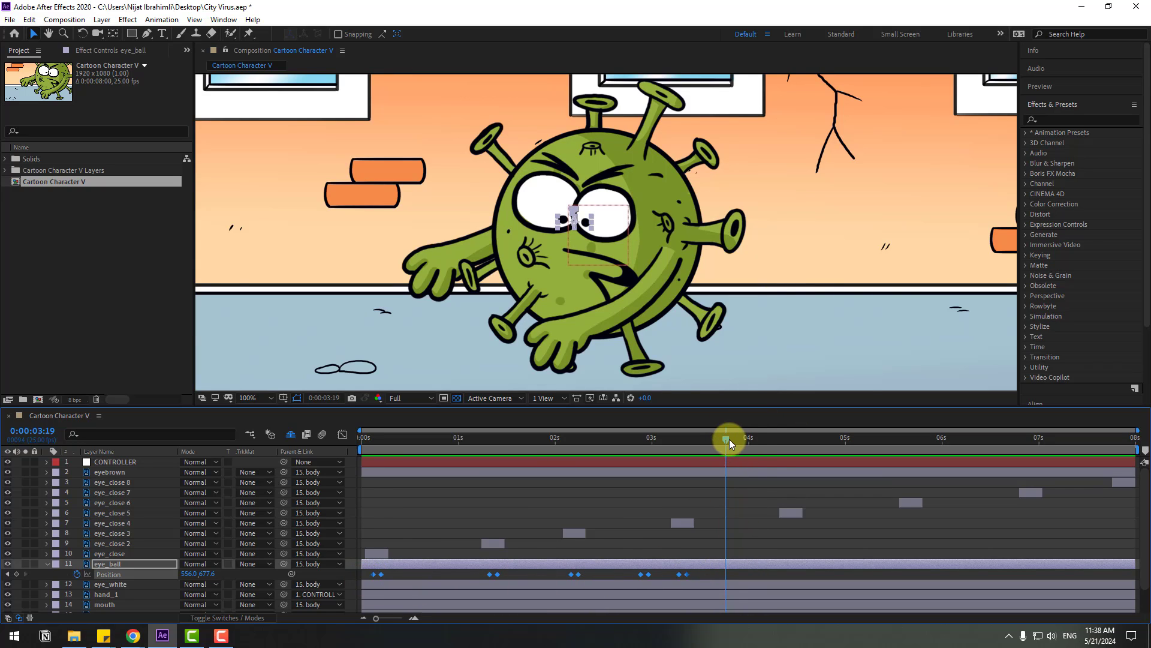
key("ctrl+v")
Shift the last four pasted eye_ball keyframe pairs beneath eye_close 5, just past 5 seconds, just after eye_close 6, and beneath eye_close 7
left_click_drag(712, 439, 691, 448)
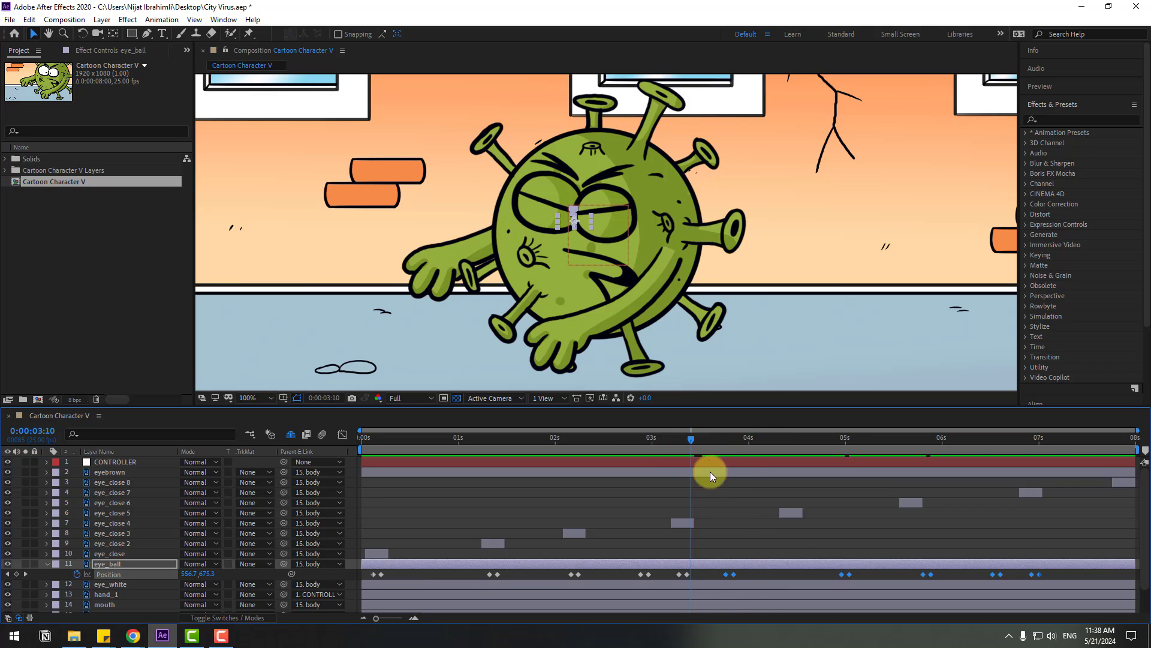
left_click(724, 577)
left_click_drag(692, 440, 689, 440)
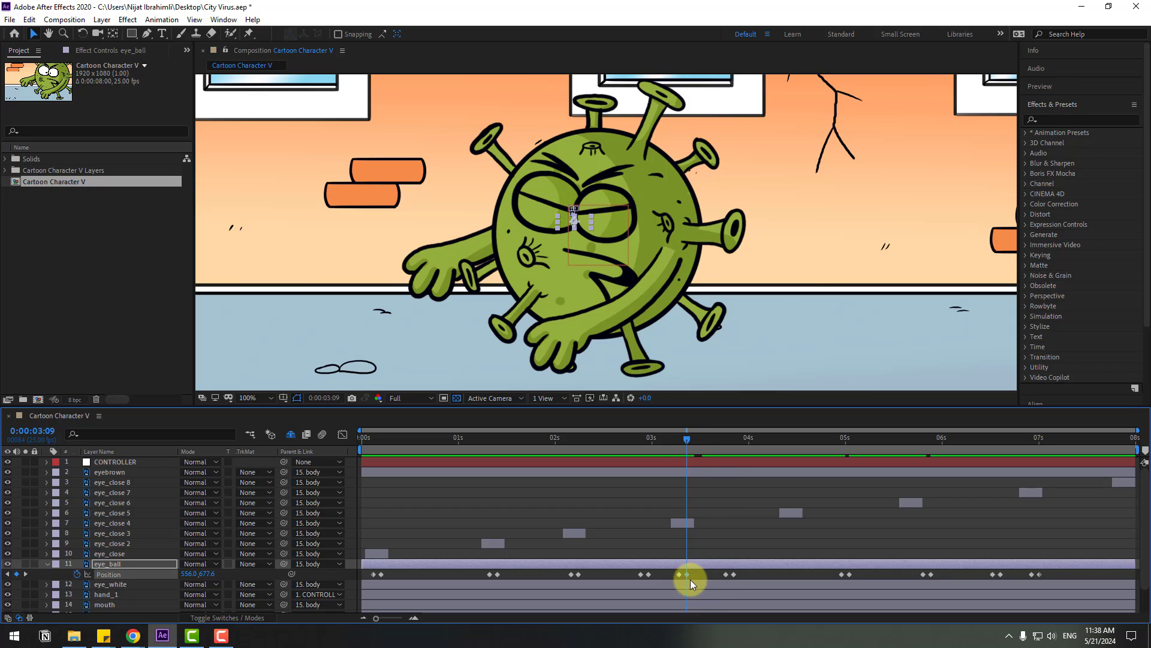
left_click_drag(689, 435, 819, 444)
left_click_drag(855, 572, 795, 575)
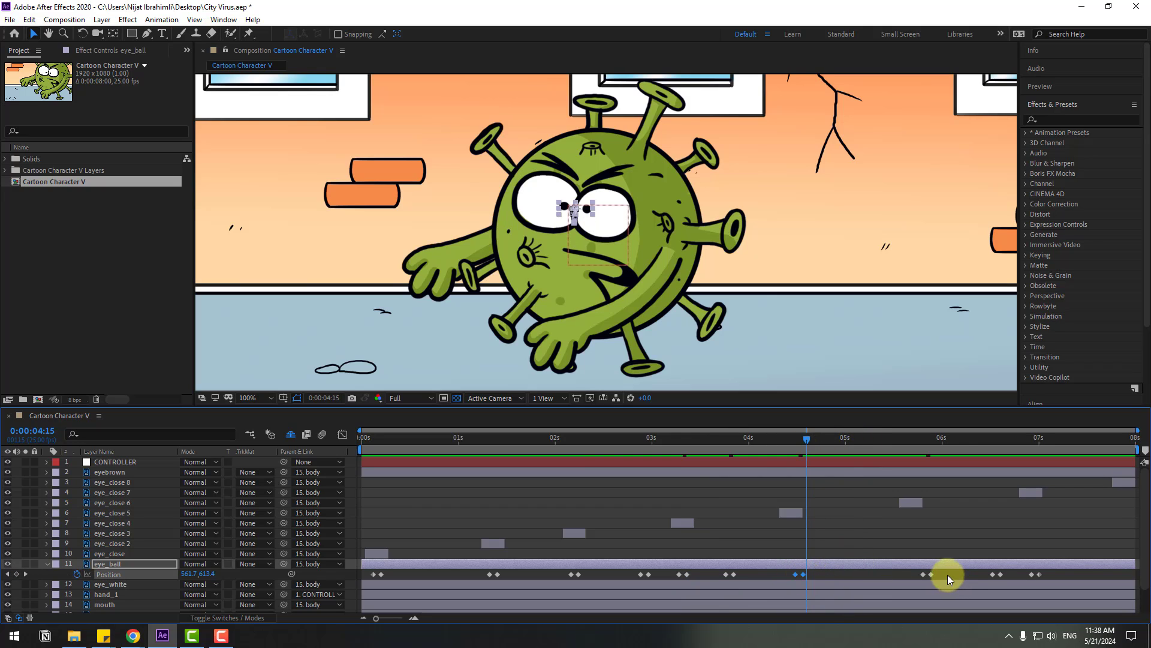
left_click_drag(948, 574, 851, 575)
left_click_drag(1026, 579, 919, 573)
left_click_drag(1057, 574, 1035, 573)
Preview the whole animation with the retimed pupil movement in the full scene
left_click(1005, 509)
key("space")
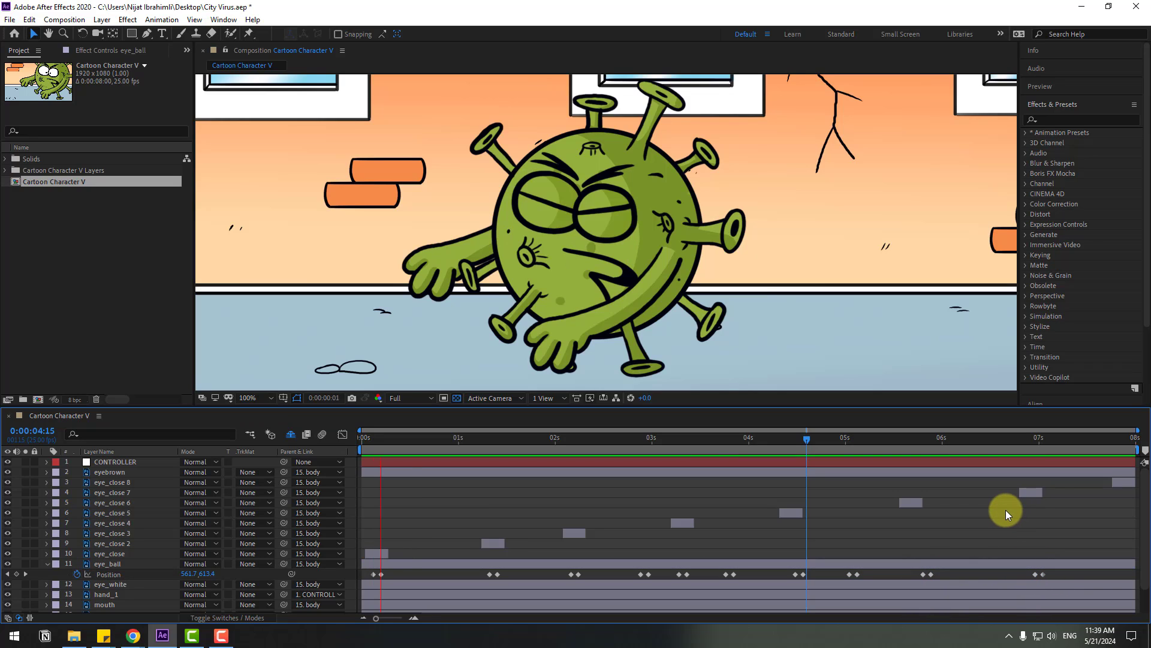
scroll(808, 297, "down", 3)
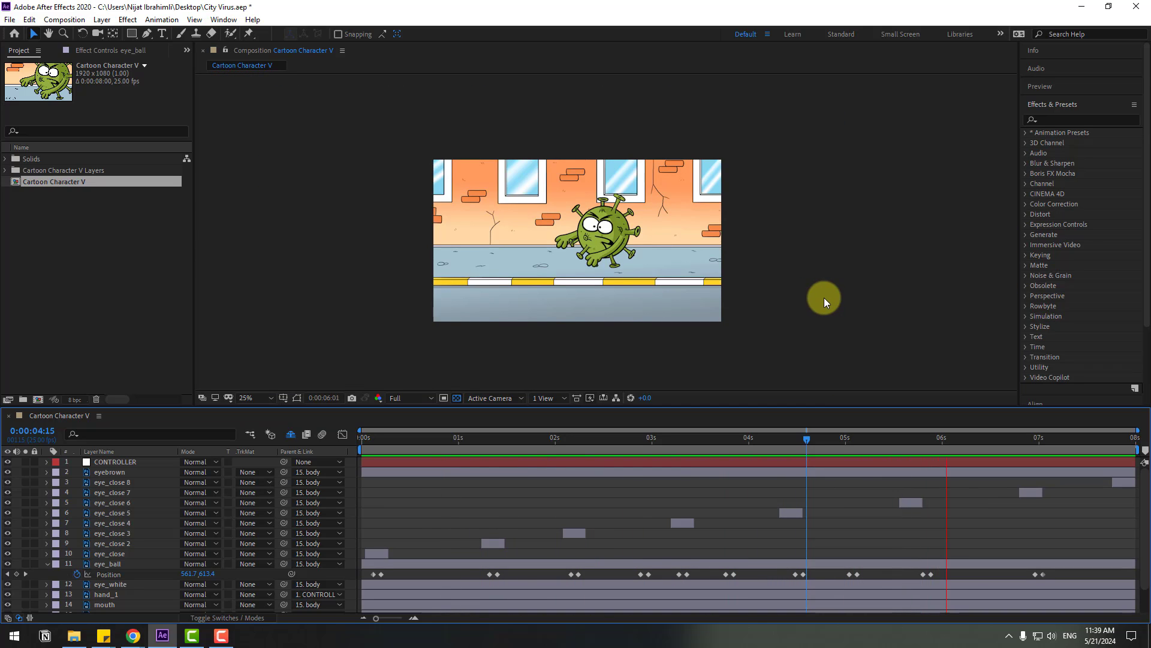
key("period")
left_click(759, 439)
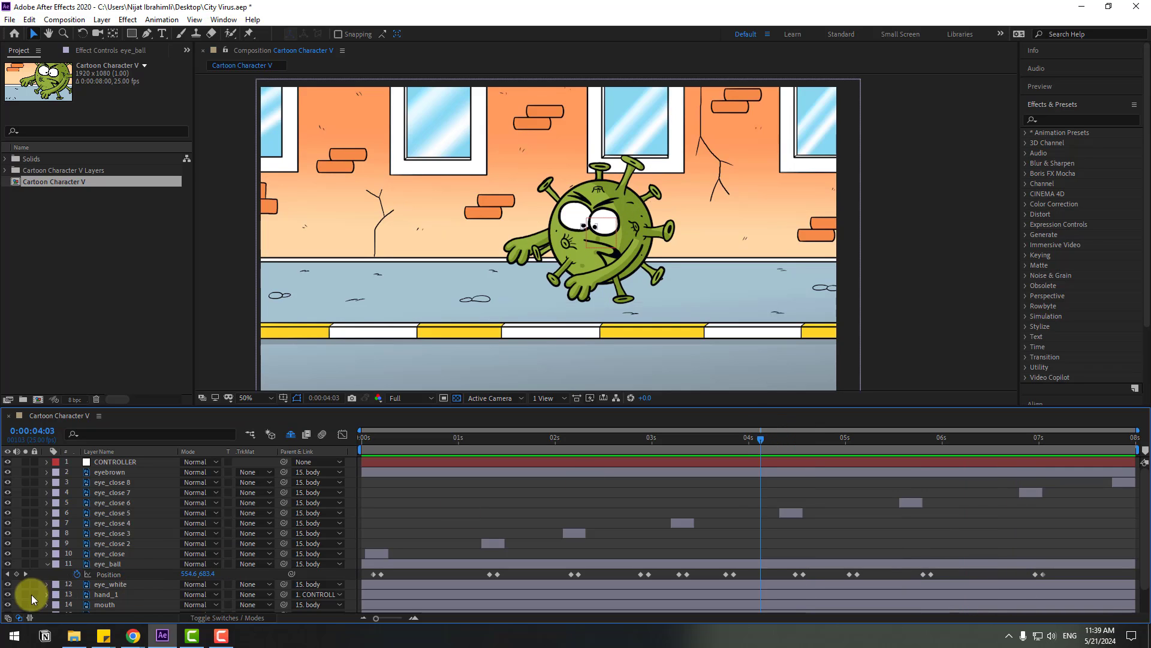
Collapse the eye_ball properties and solo the mouth layer
left_click(47, 564)
scroll(155, 553, "down", 2)
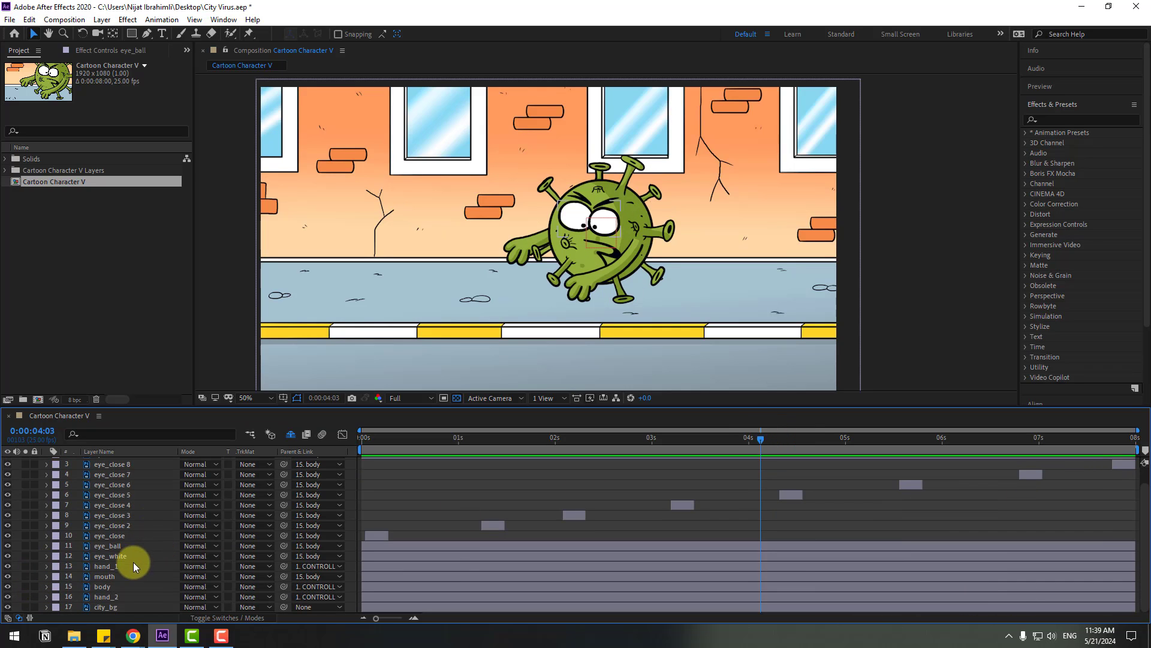
left_click(102, 576)
scroll(582, 350, "up", 2)
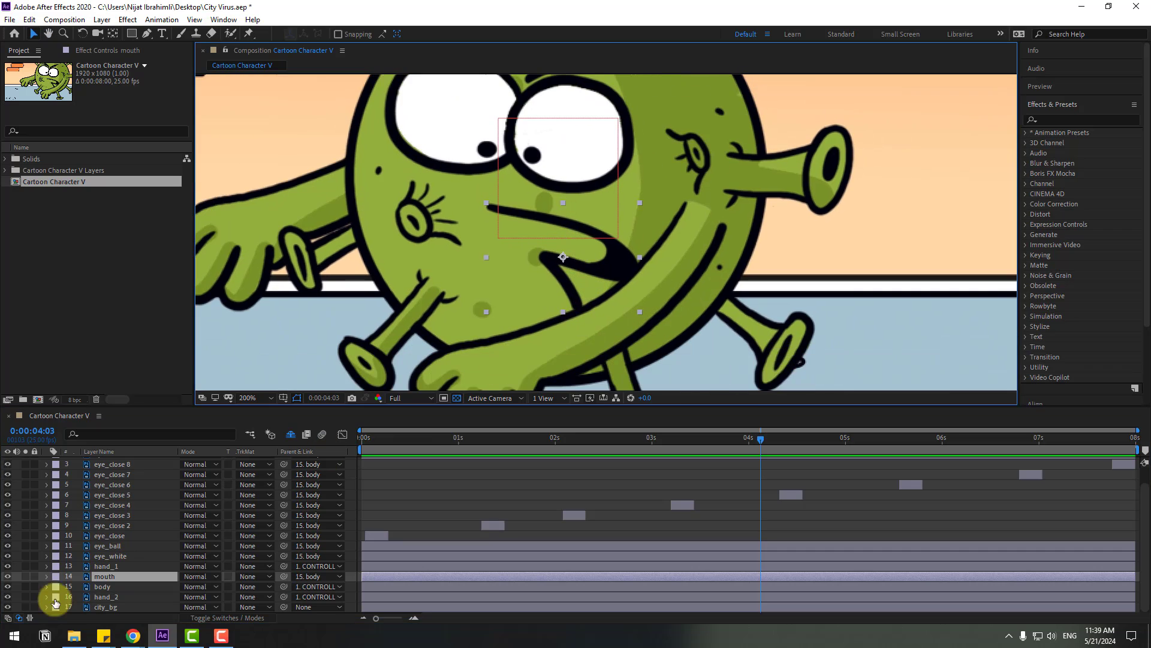
left_click(25, 576)
Move the mouth layer's anchor point to the right-hand corner of the mouth shape
left_click(34, 35)
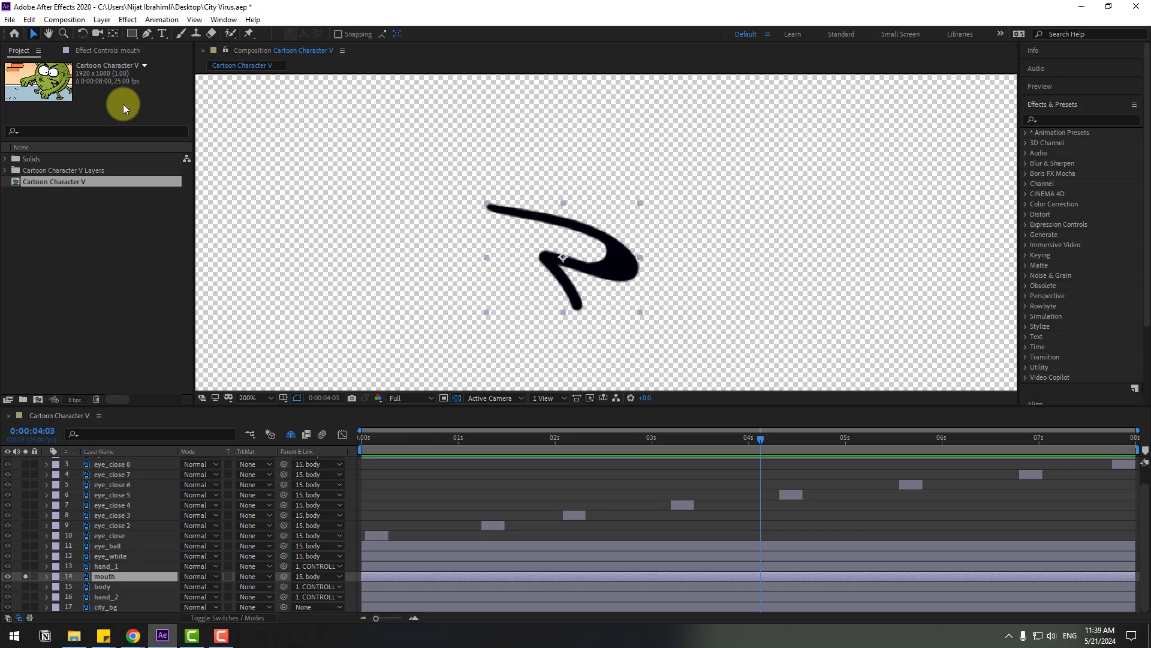
left_click(112, 36)
left_click_drag(557, 264, 636, 269)
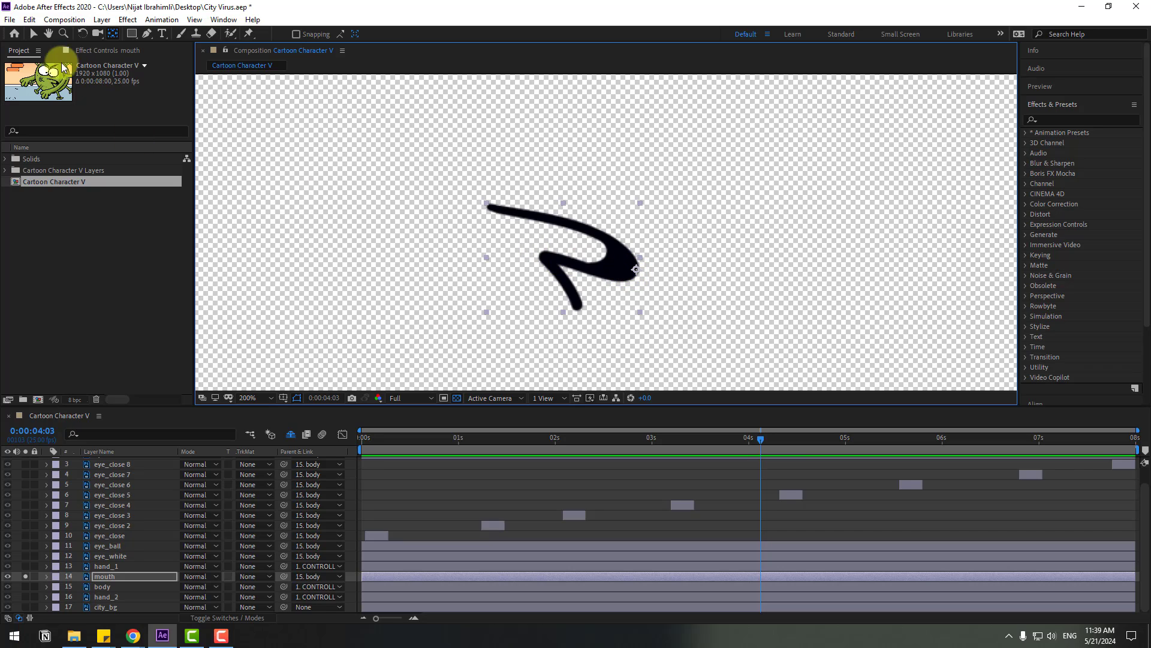
left_click(32, 36)
Add the expression wiggle(1,6) to the mouth layer's Scale property and preview the motion
left_click_drag(743, 442, 401, 445)
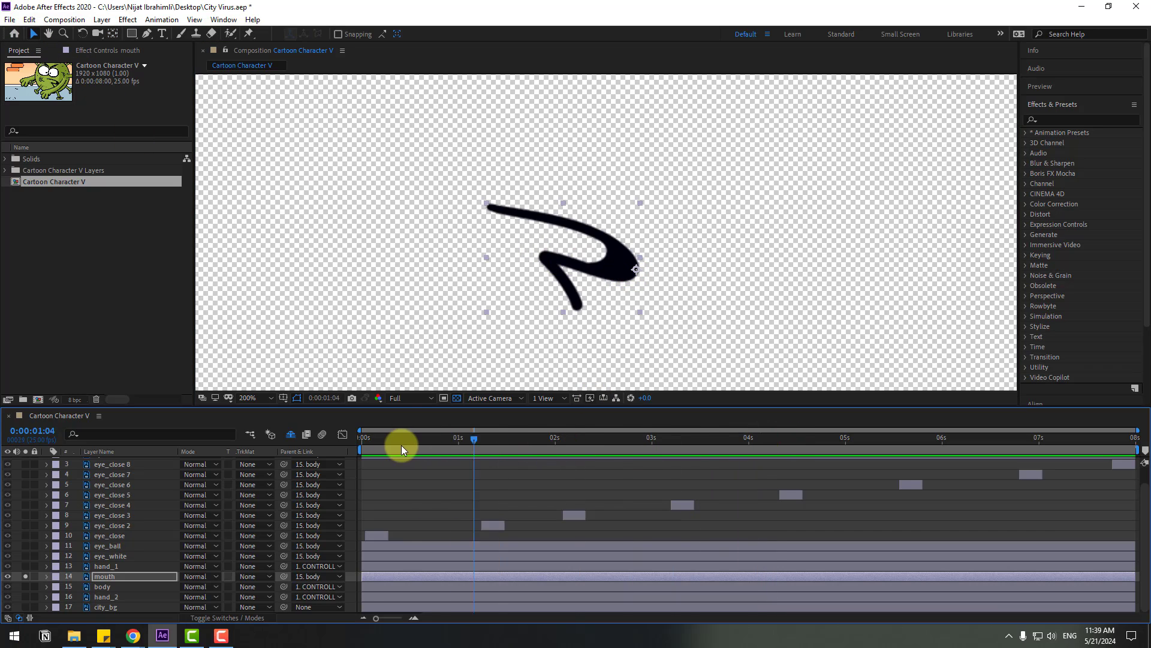
key("s")
scroll(161, 557, "down", 1)
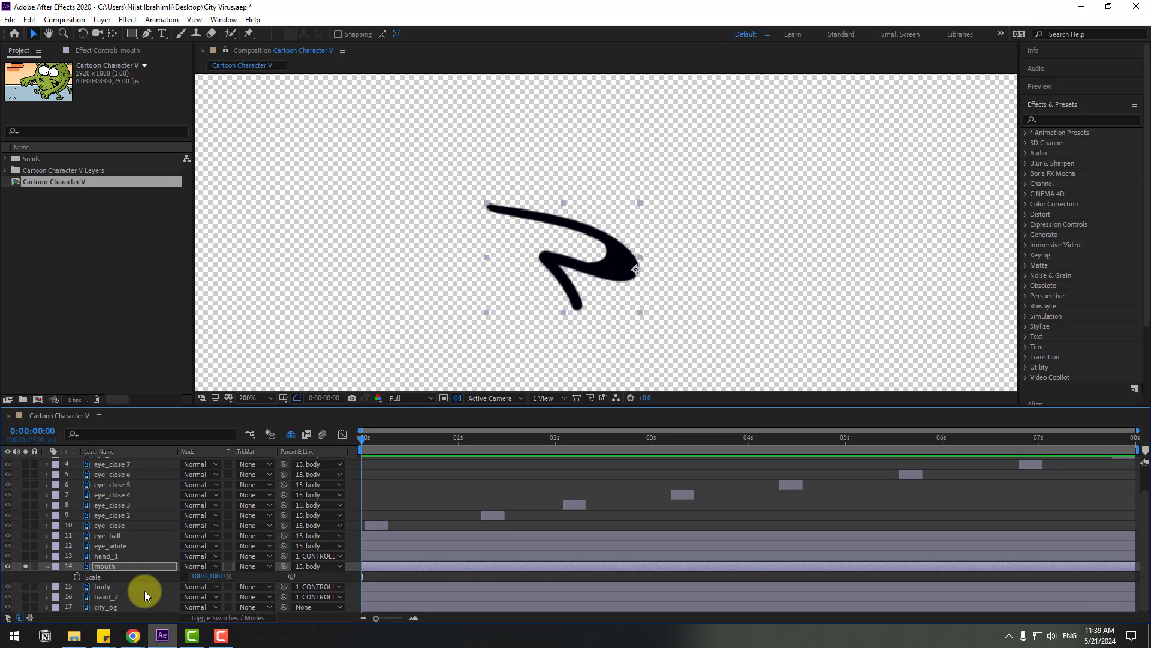
left_click(77, 577, "alt")
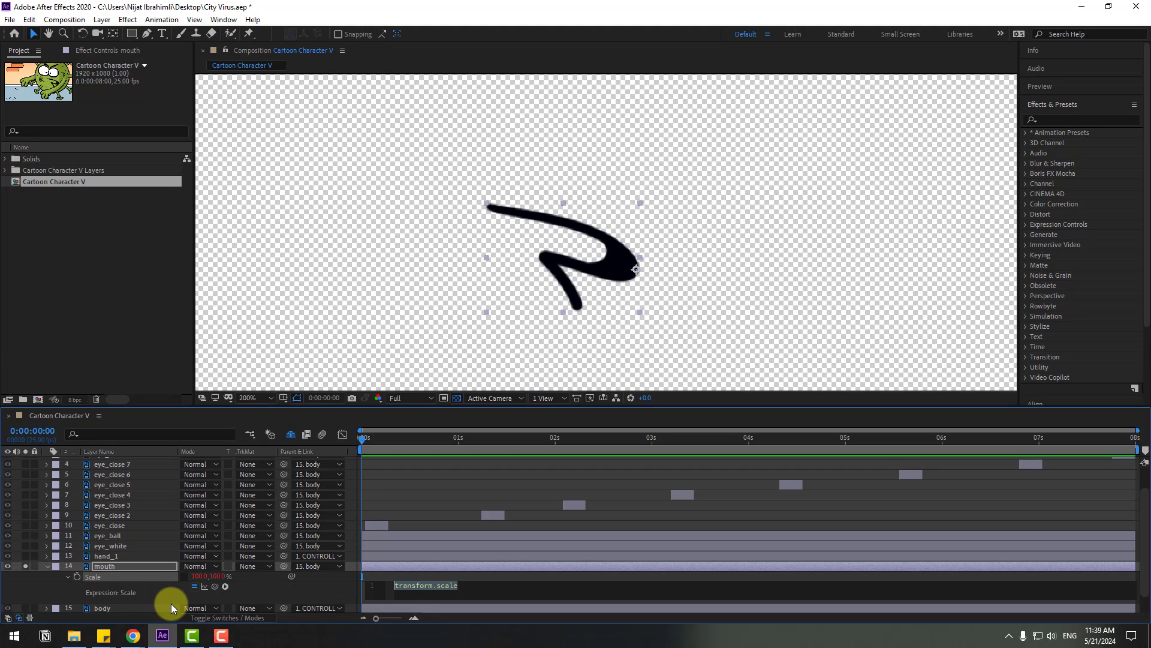
type("wiggle(1,6")
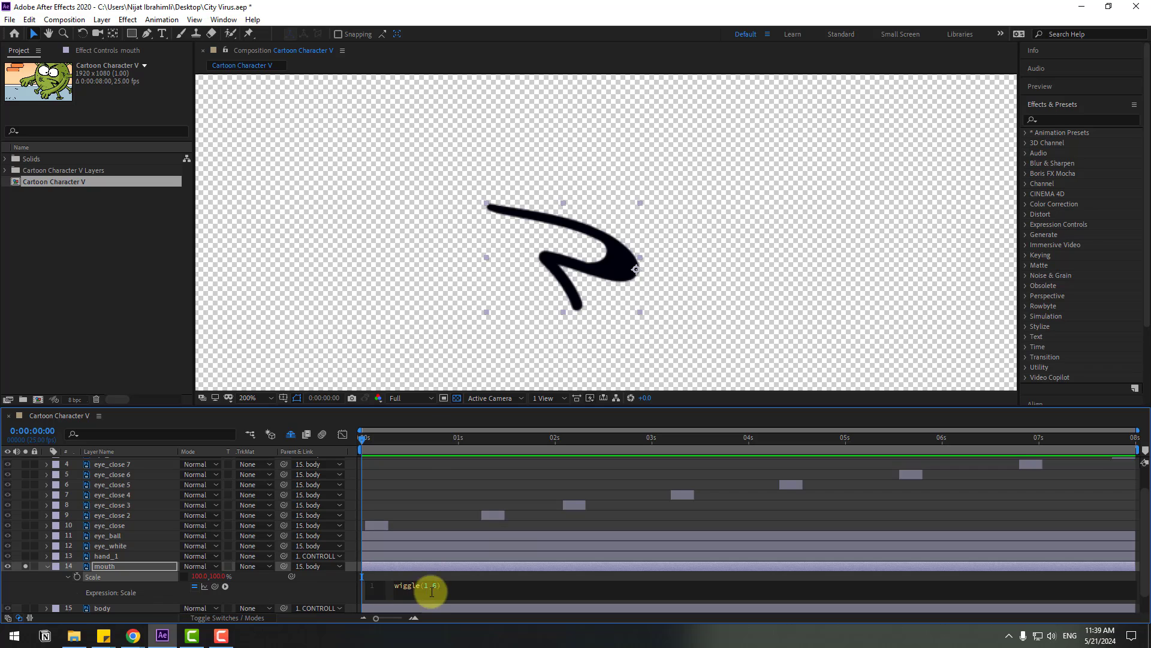
left_click(440, 572)
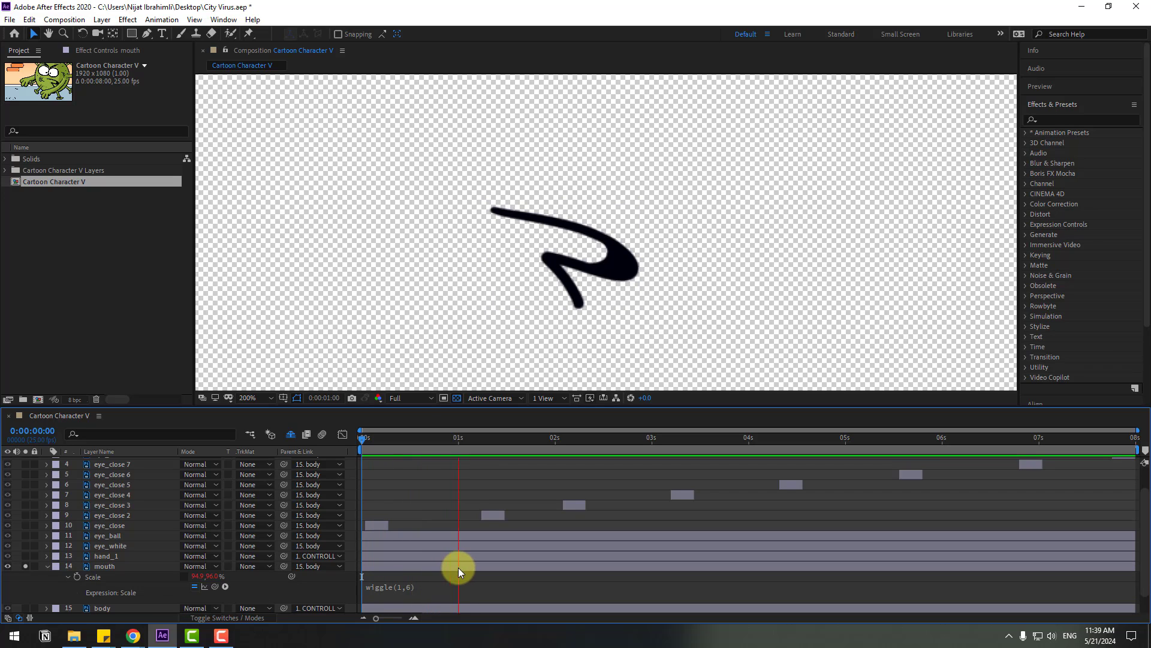
left_click(433, 436)
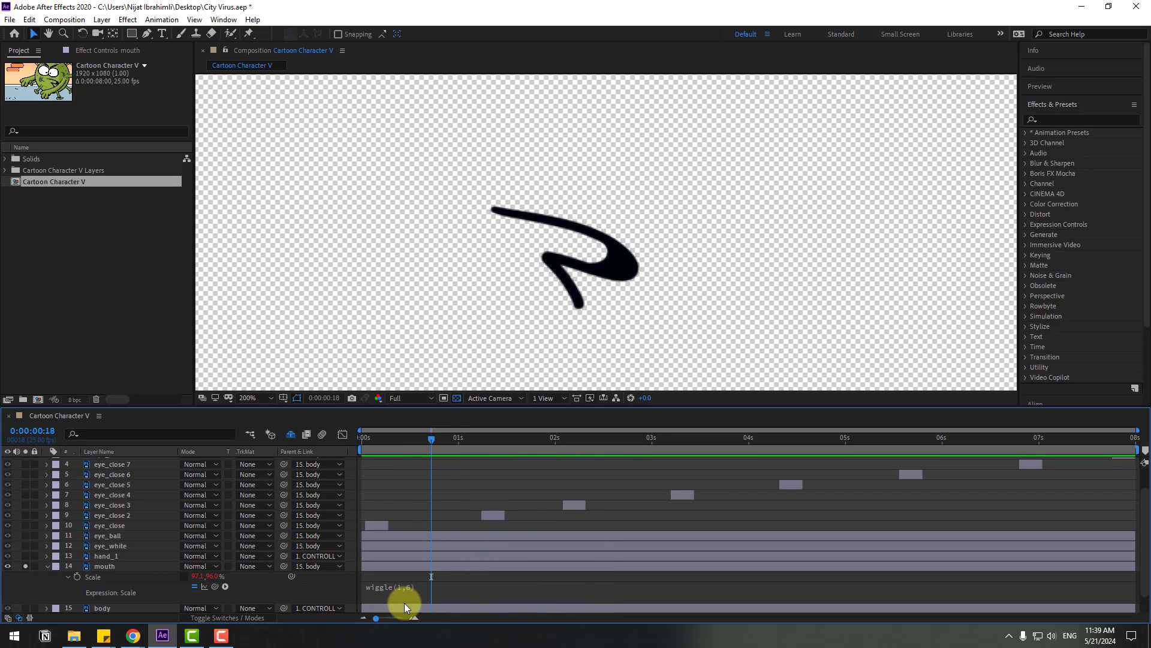
Change the mouth's Scale expression to wiggle(1,12) and preview the motion
left_click(416, 593)
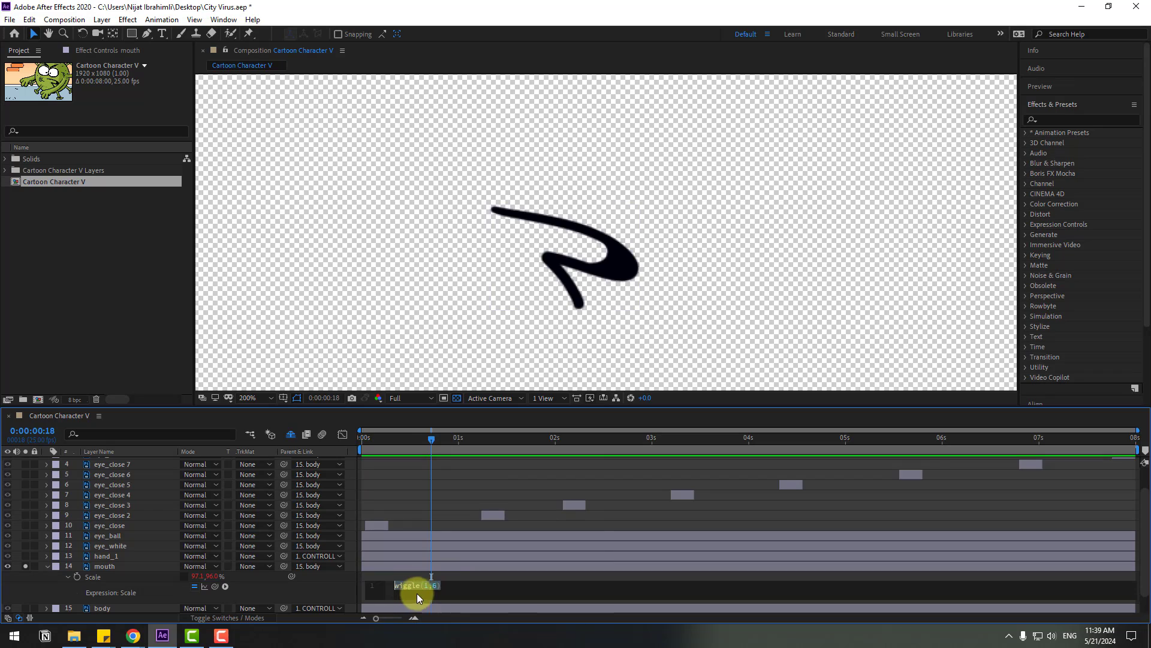
type("12")
left_click(445, 577)
key("space")
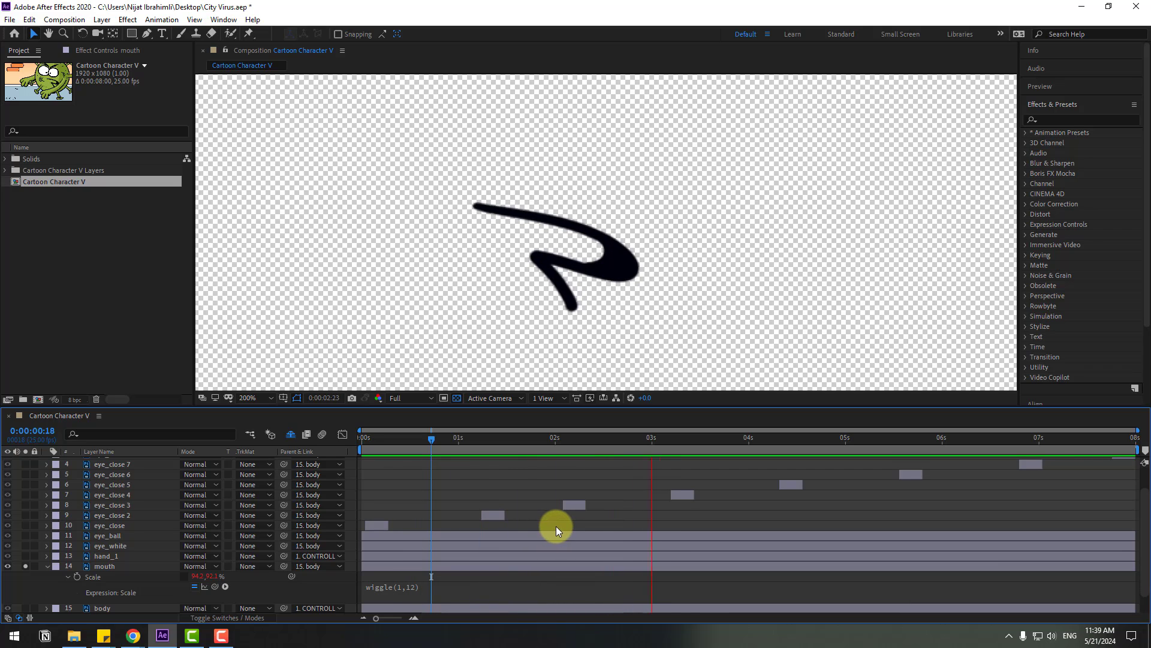
left_click(427, 469)
Change the mouth's Scale expression to wiggle(1,20) and preview the motion
left_click(403, 585)
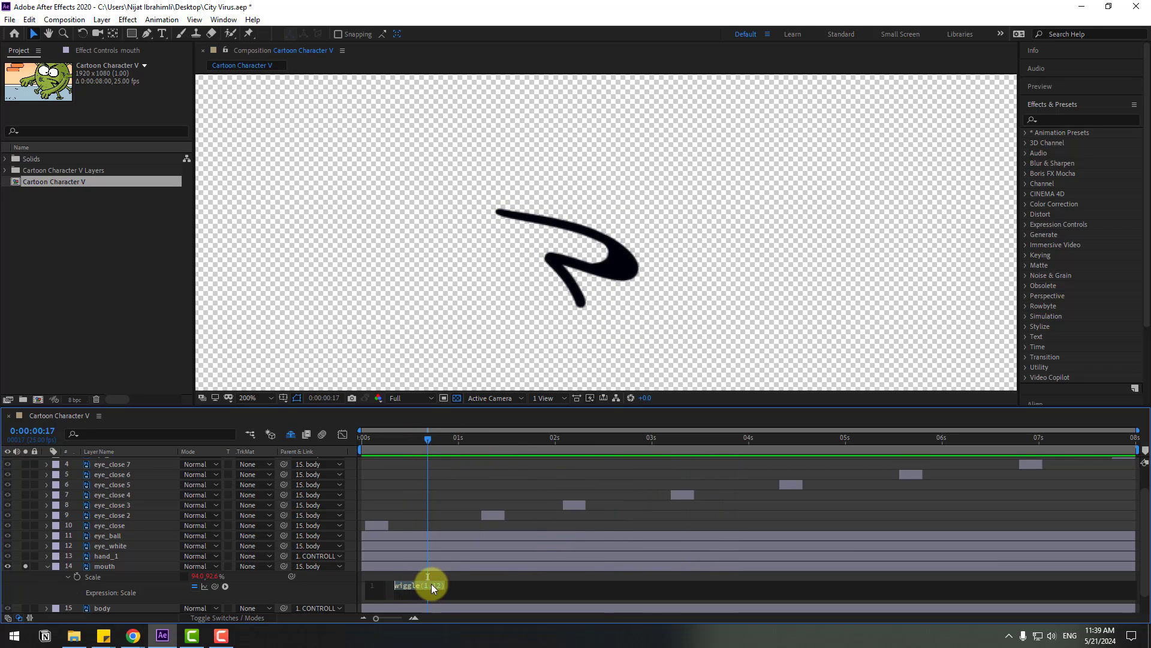
left_click(430, 585)
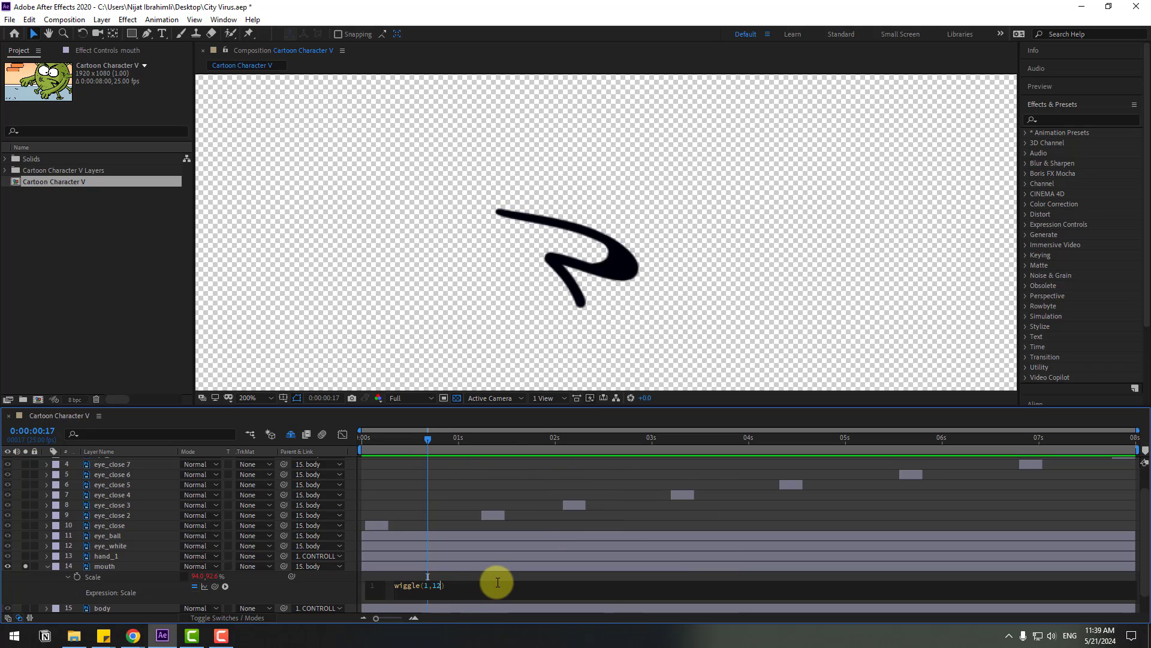
key("BackSpace")
type("0")
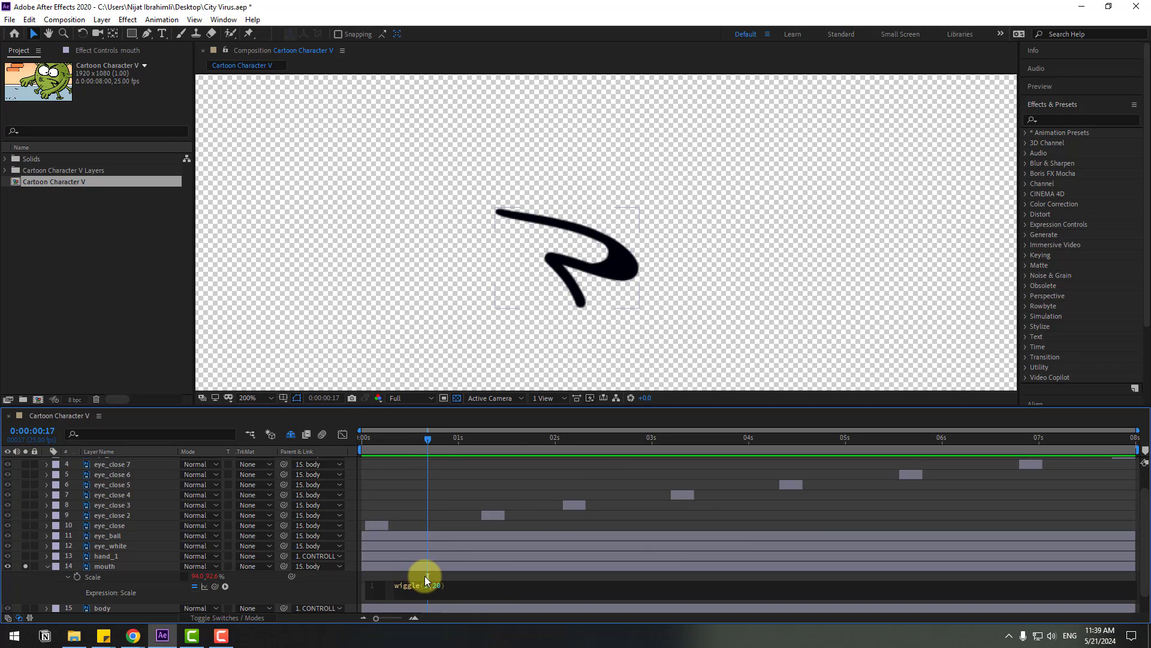
left_click(424, 576)
key("space")
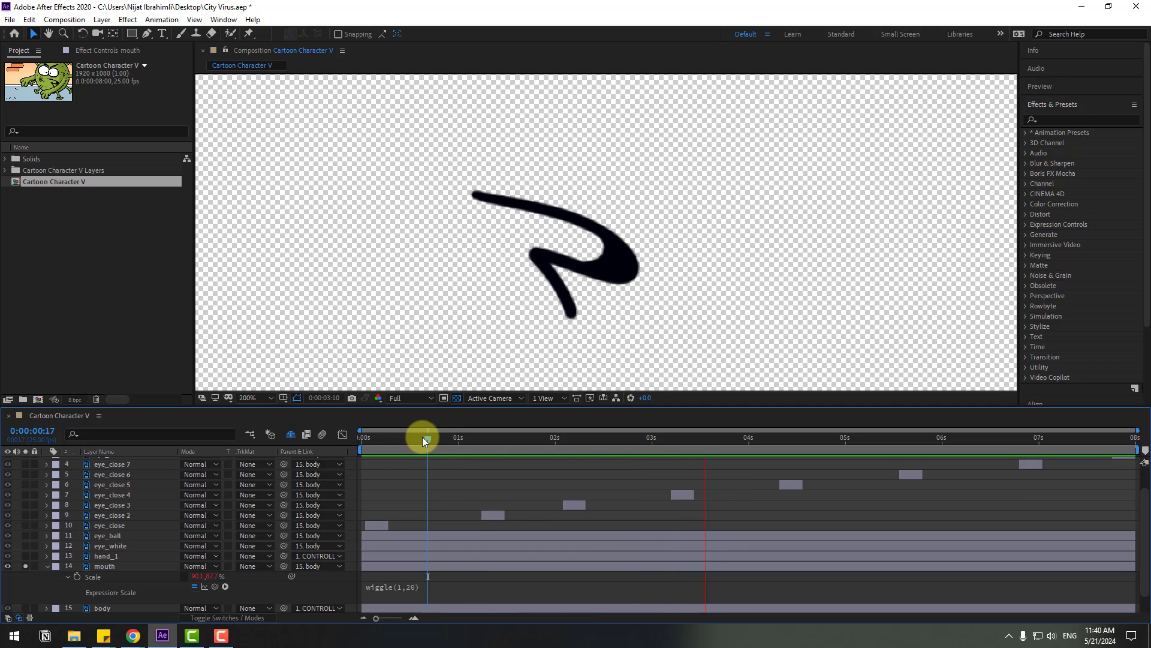
key("space")
Unsolo the mouth layer, preview the full scene, return to 0:00:00:00 and collapse the mouth's properties
left_click(24, 564)
key("space")
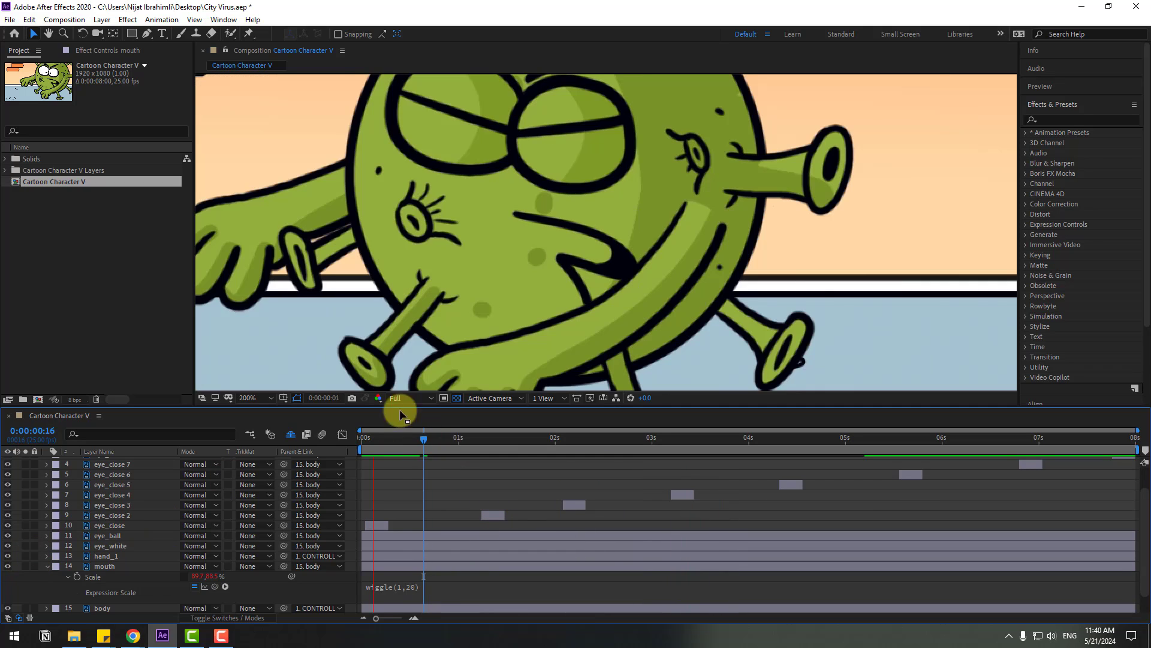
scroll(534, 345, "down", 4)
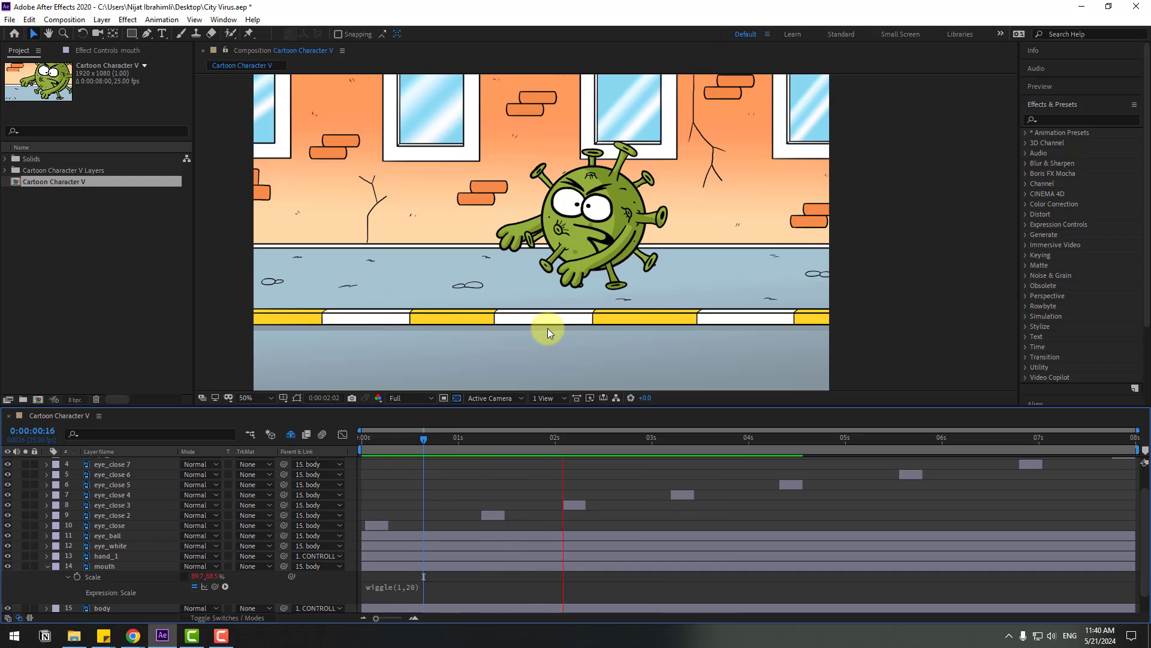
left_click_drag(550, 437, 354, 447)
left_click(46, 565)
key("u")
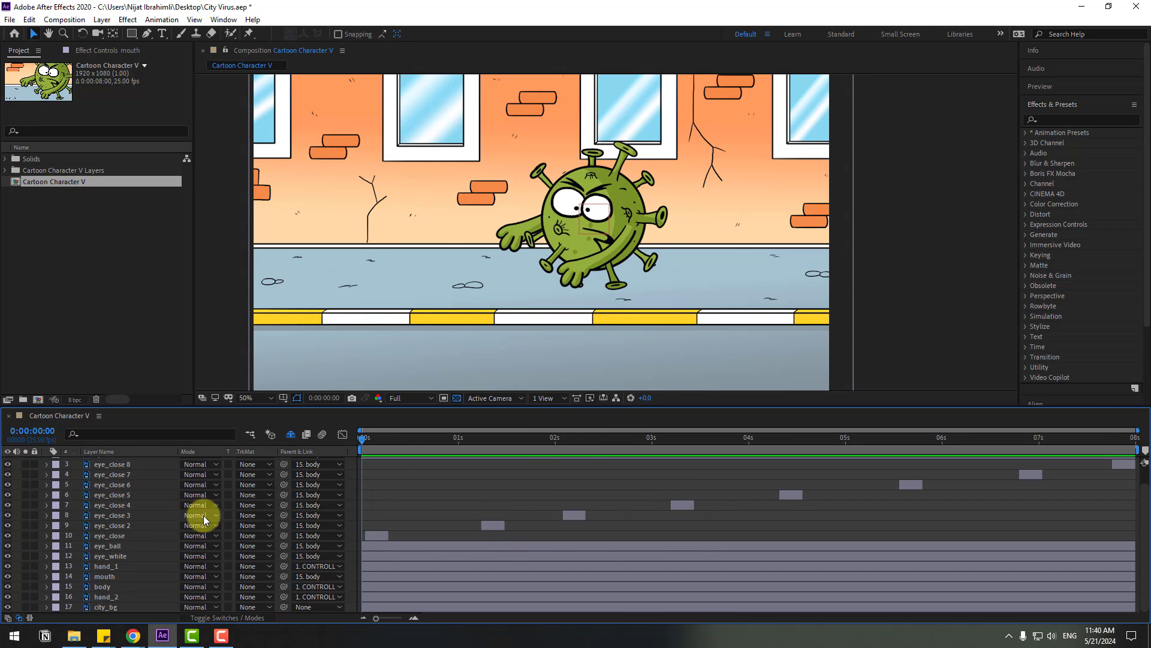
Reveal the body layer's Scale property and start keyframing it at 0:00:00:00
left_click(102, 588)
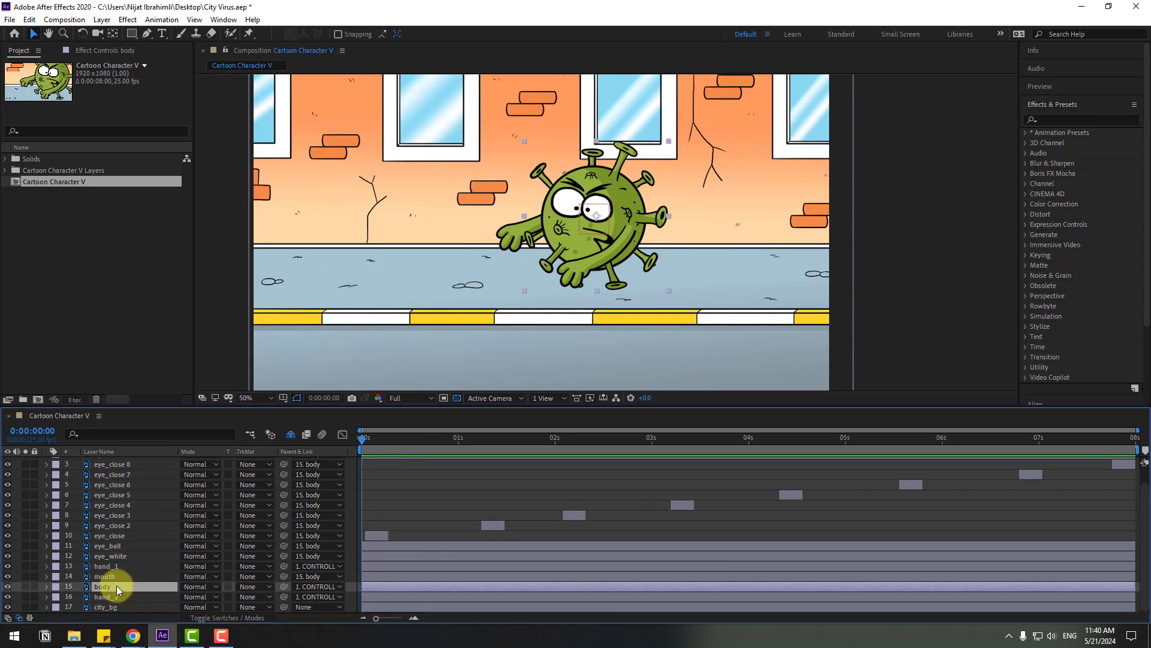
key("s")
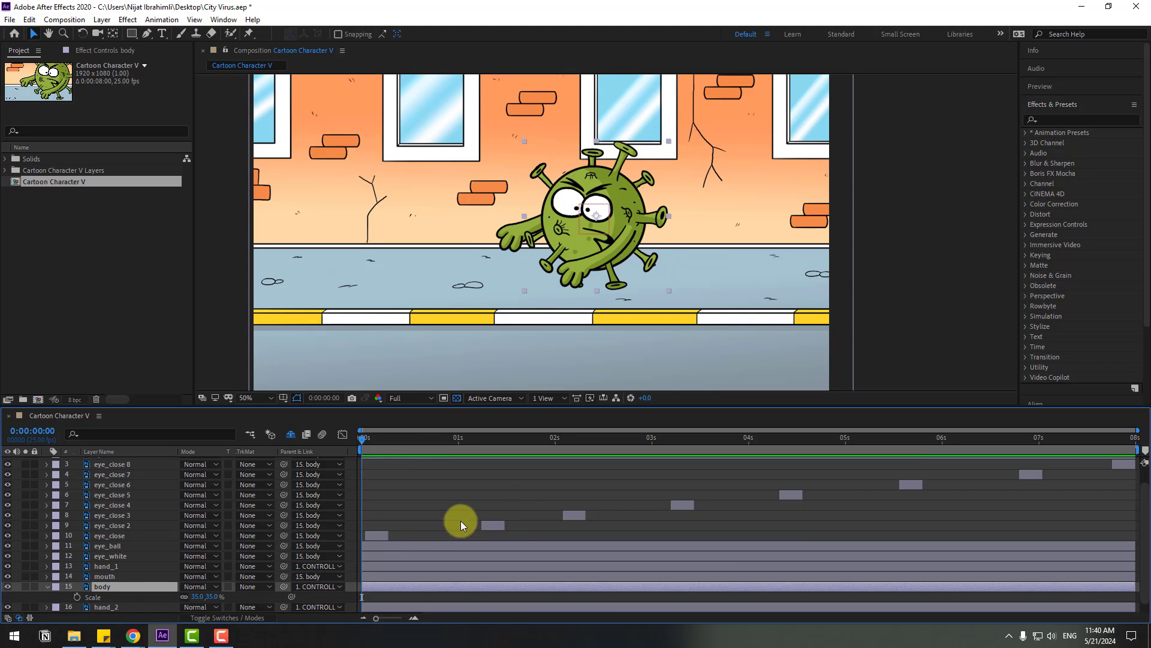
left_click(78, 599)
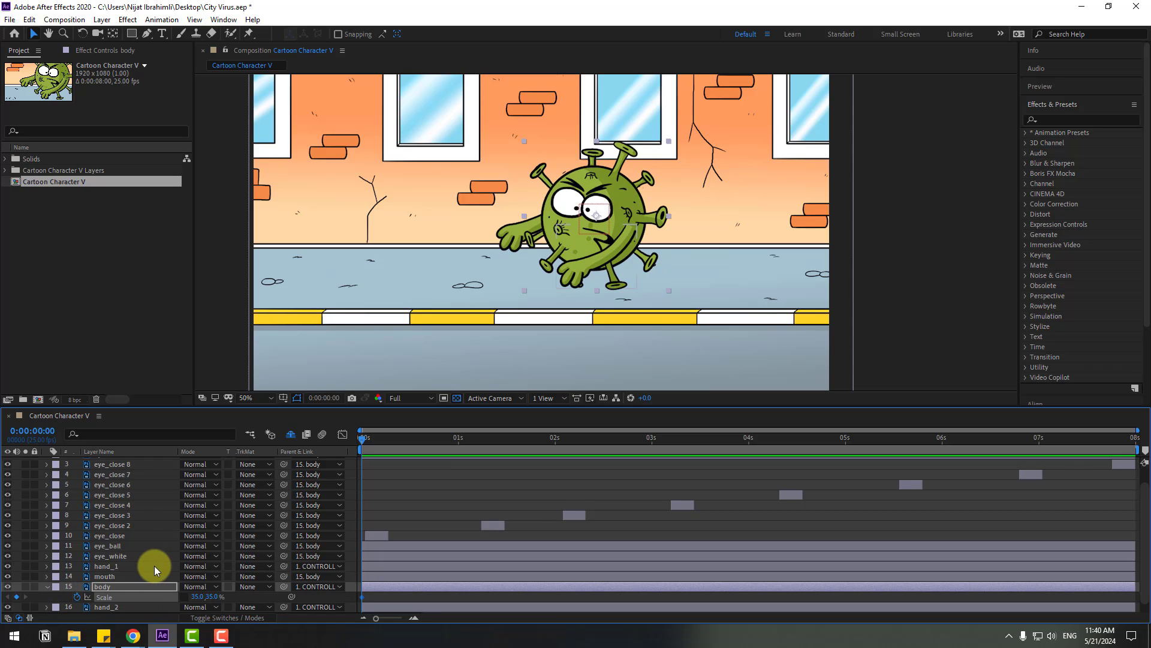
At 0:00:00:10, set the body's vertical Scale to 34% and then reduce it to 33%
left_click(328, 401)
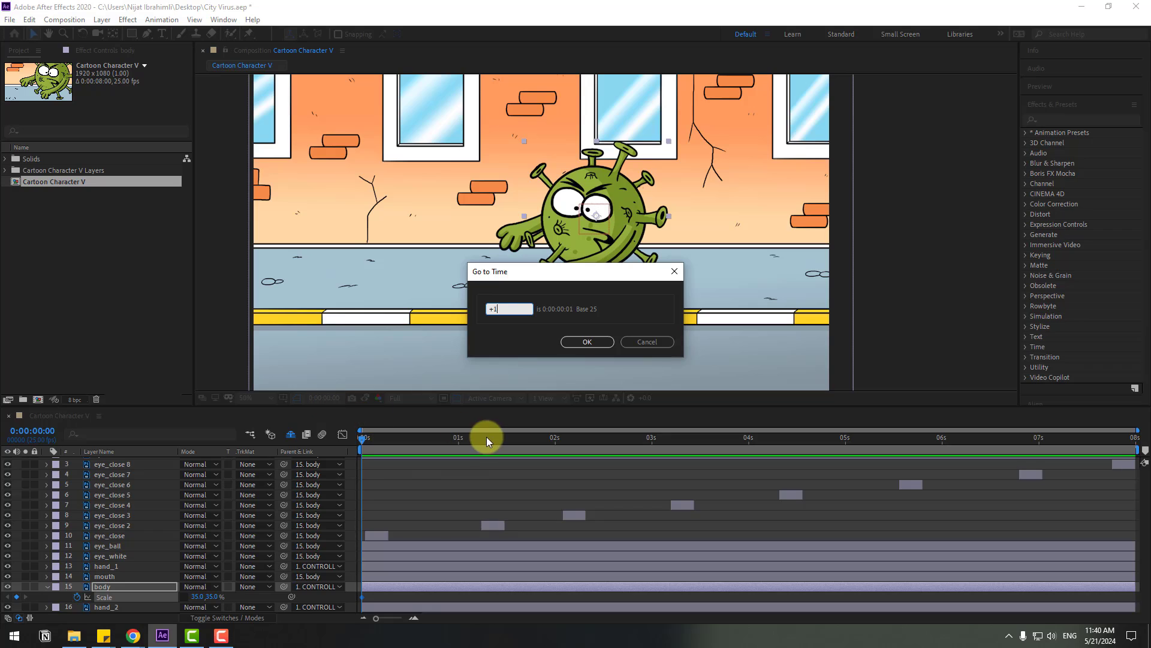
left_click(571, 343)
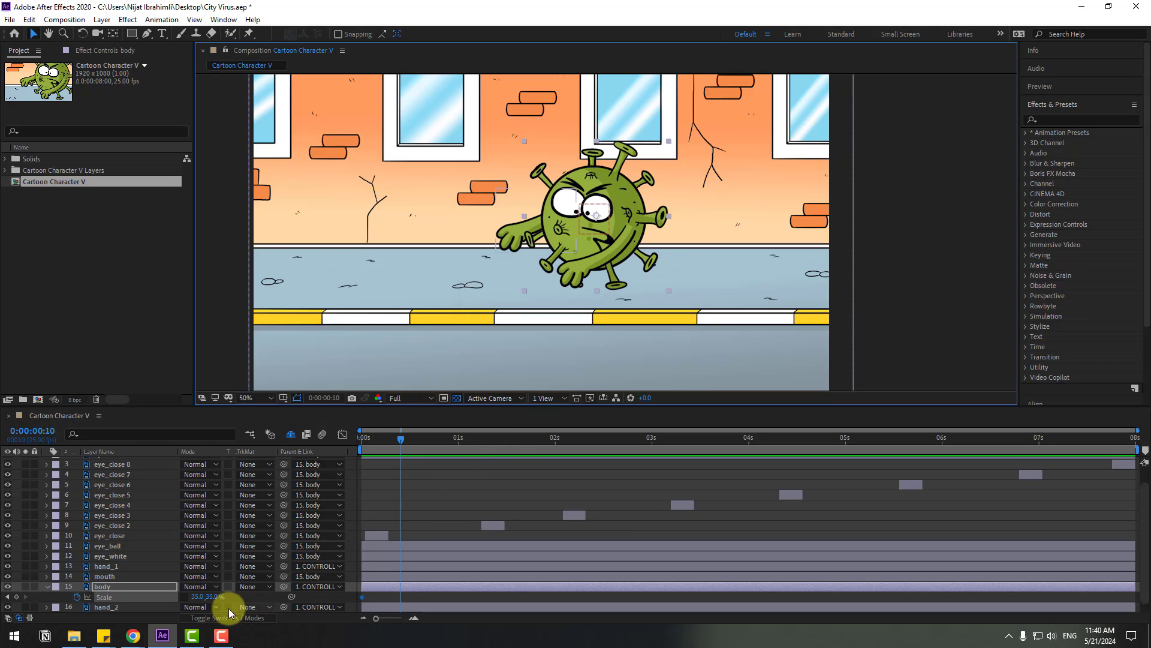
left_click(214, 596)
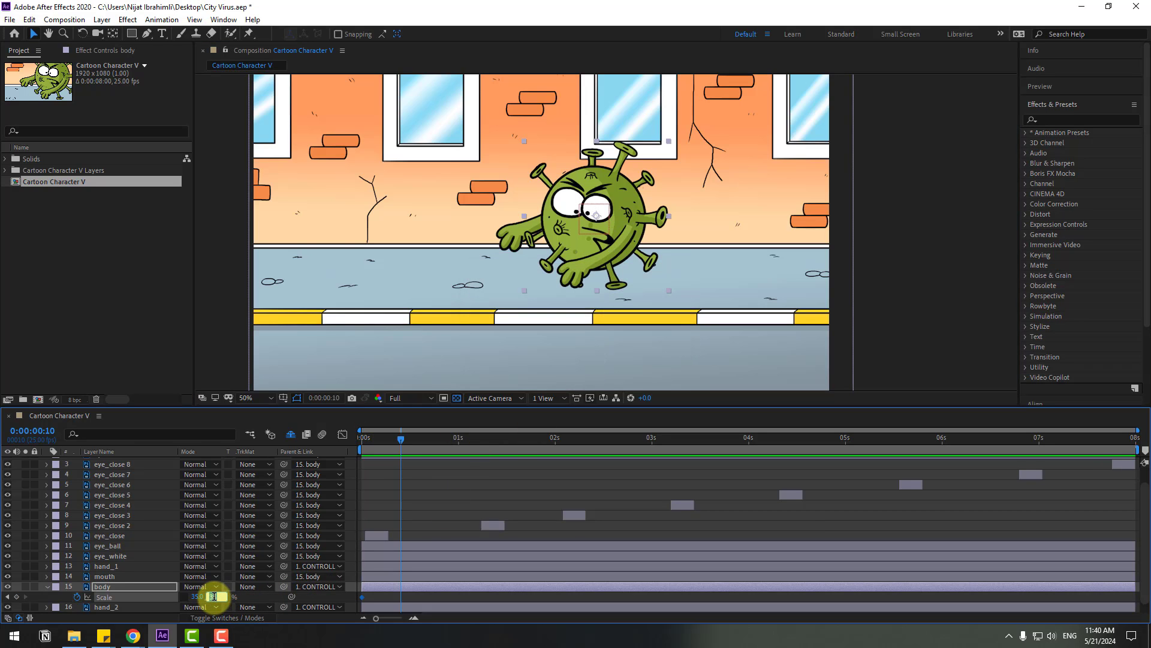
type("34")
key("Return")
left_click(213, 597)
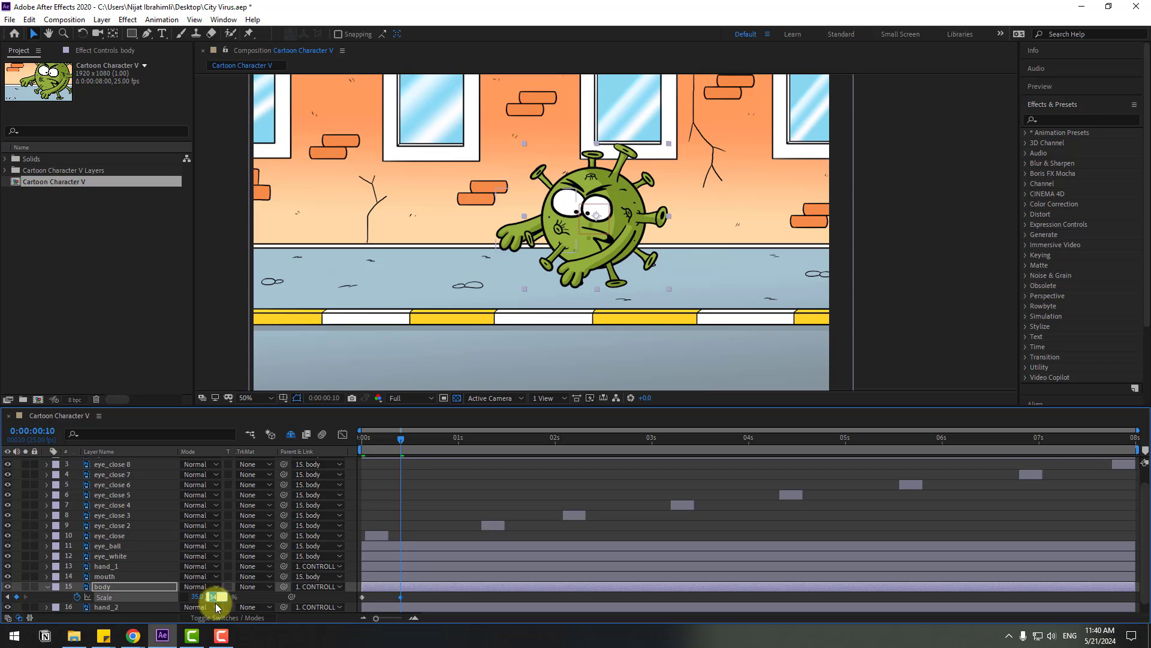
type("33")
key("Return")
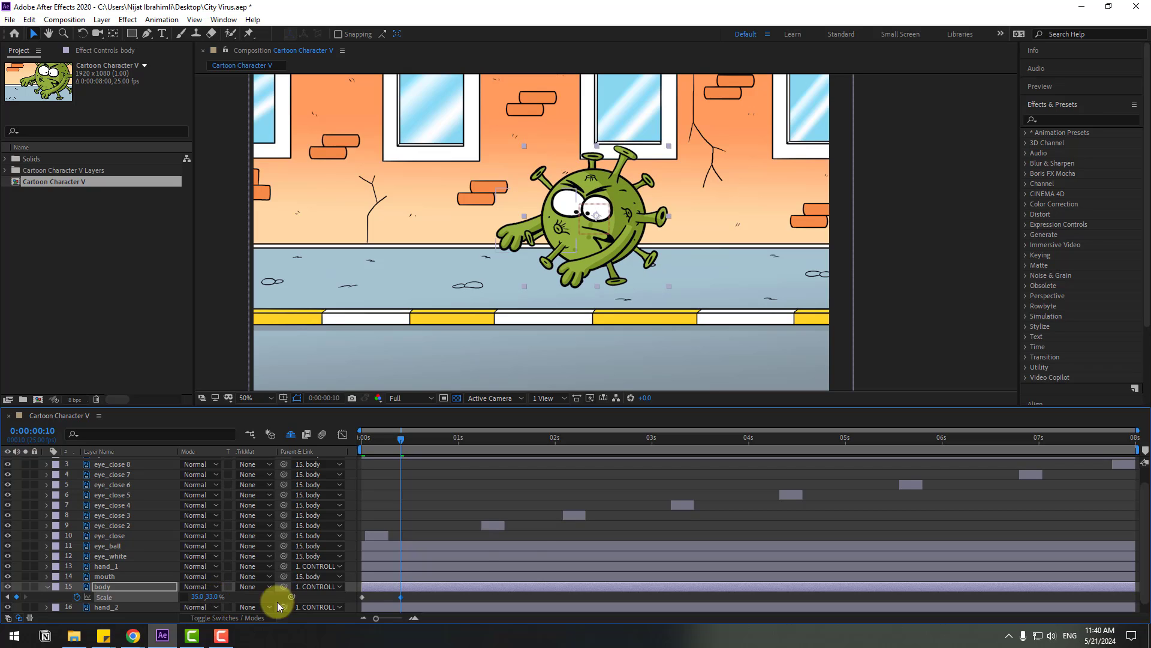
Copy the body's first Scale keyframe to 0:00:00:20
left_click(438, 434)
left_click(362, 597)
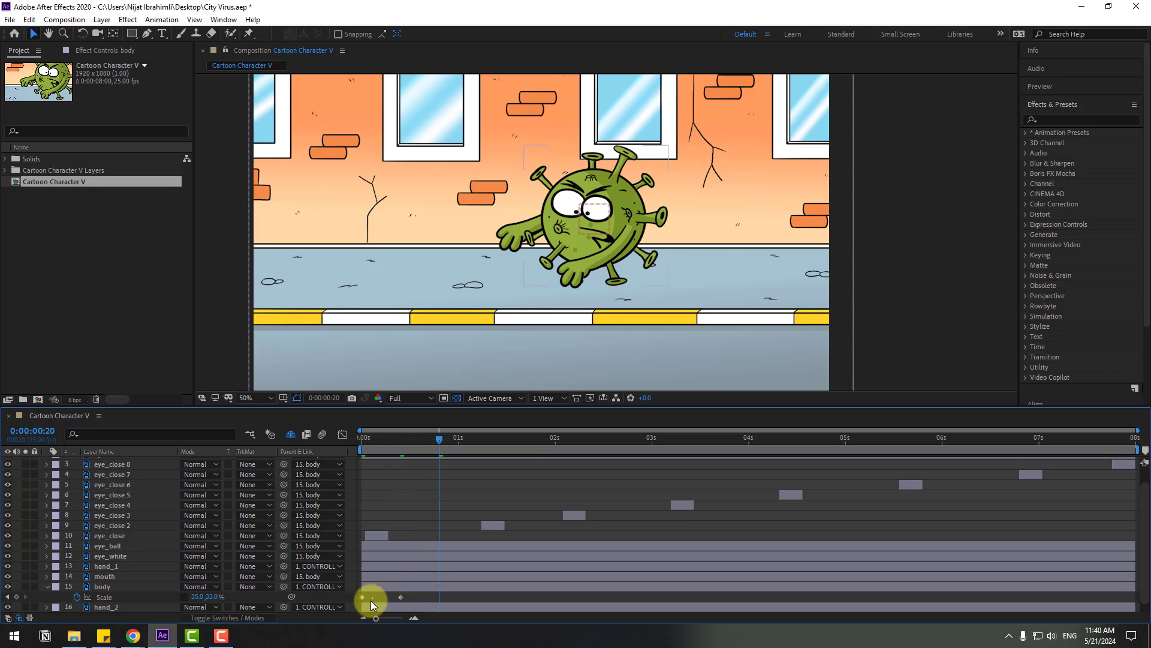
key("ctrl+v")
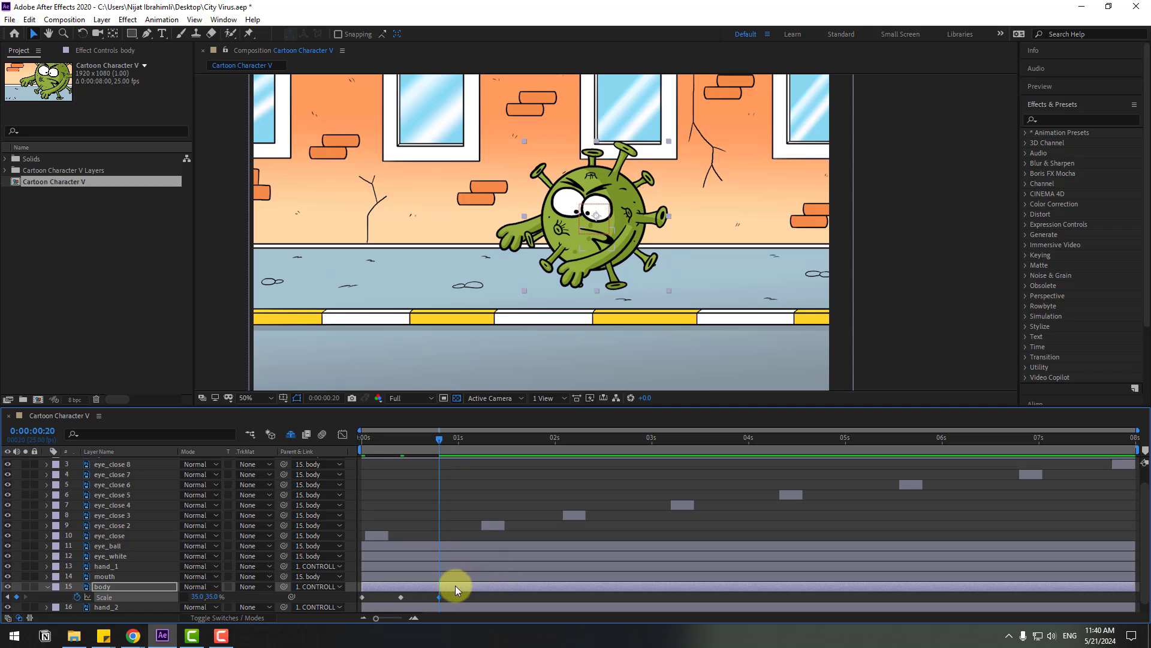
Apply Easy Ease to all three Scale keyframes of the body layer and deselect them
right_click(361, 597)
mouse_move(452, 589)
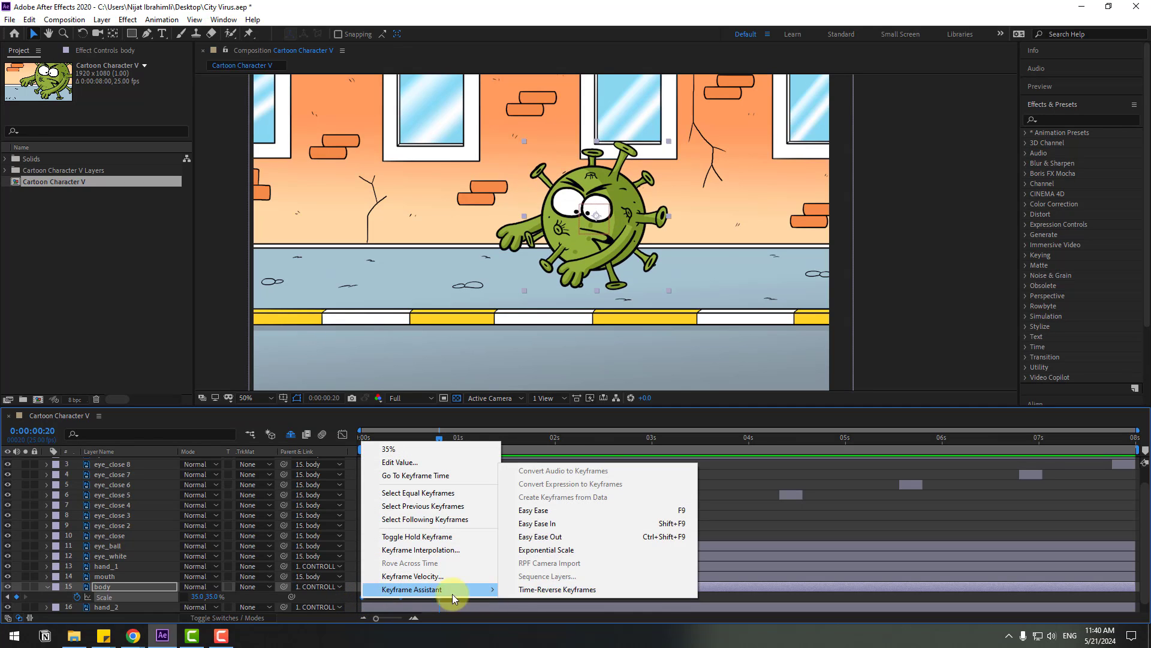
left_click(668, 512)
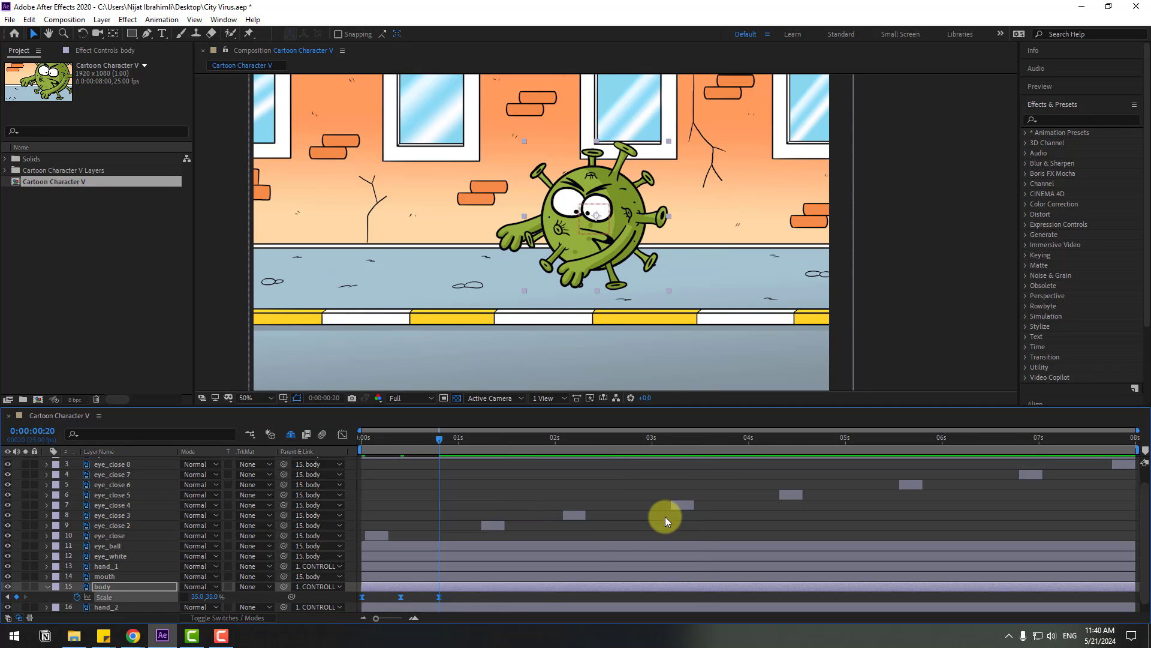
left_click(502, 595)
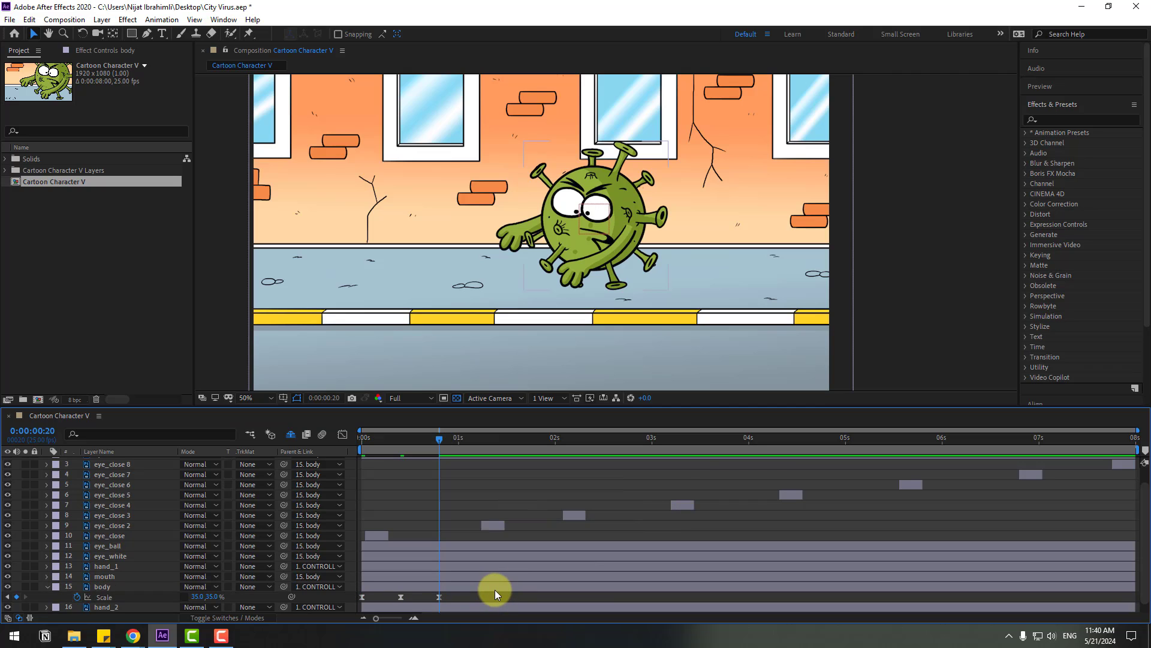
left_click(515, 584)
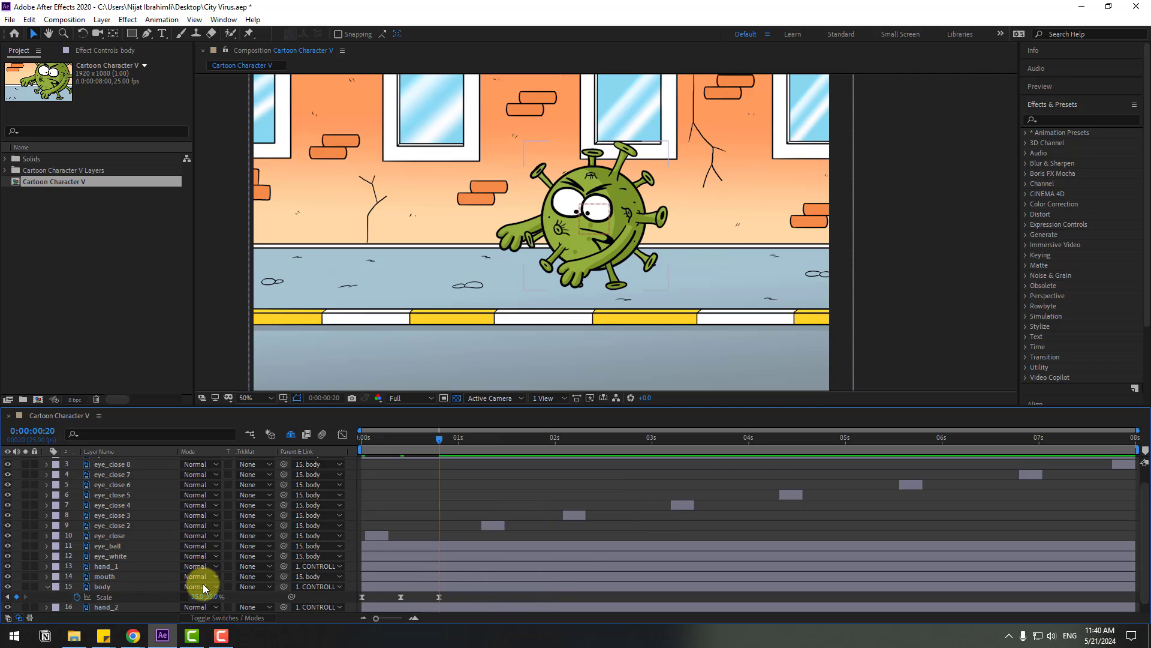
Add the expression loopOutDuration(type = "cycle", duration = 0) to the body's Scale, preview the loop and return to 0:00:00:00
left_click(77, 597, "alt")
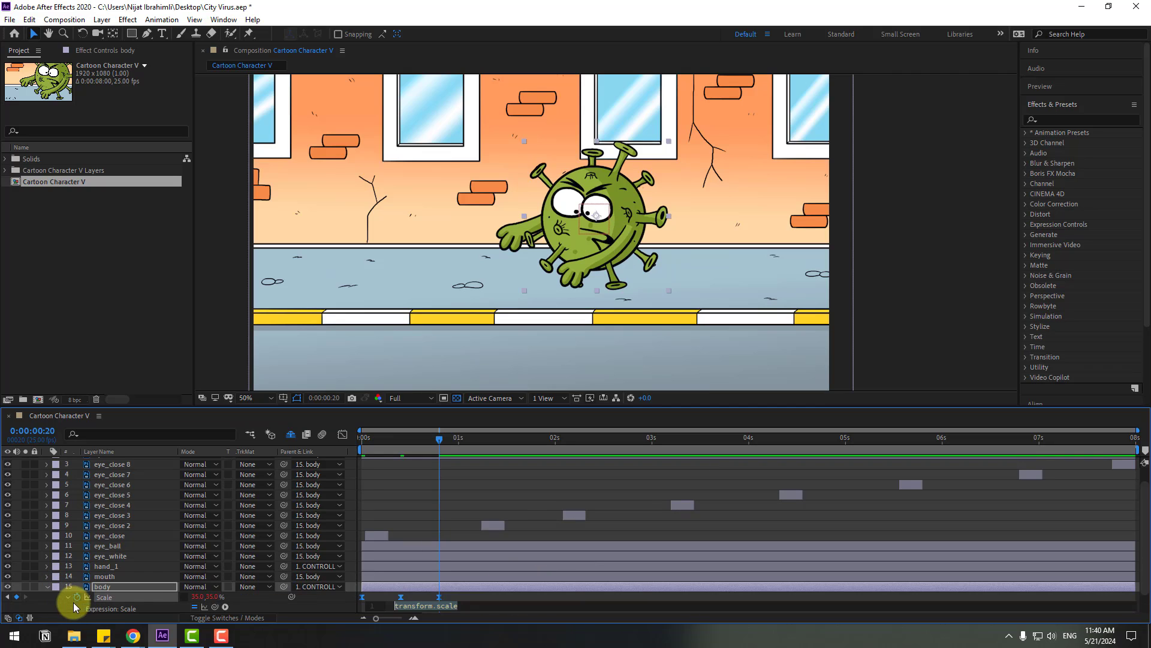
left_click(225, 606)
mouse_move(300, 533)
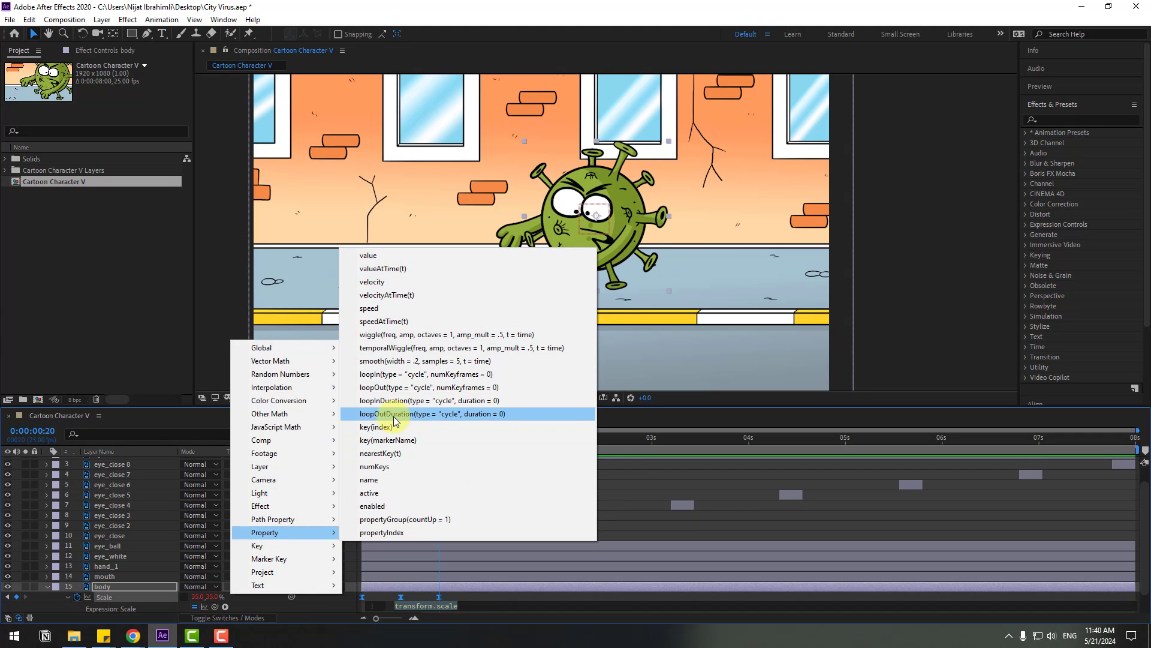
left_click(473, 414)
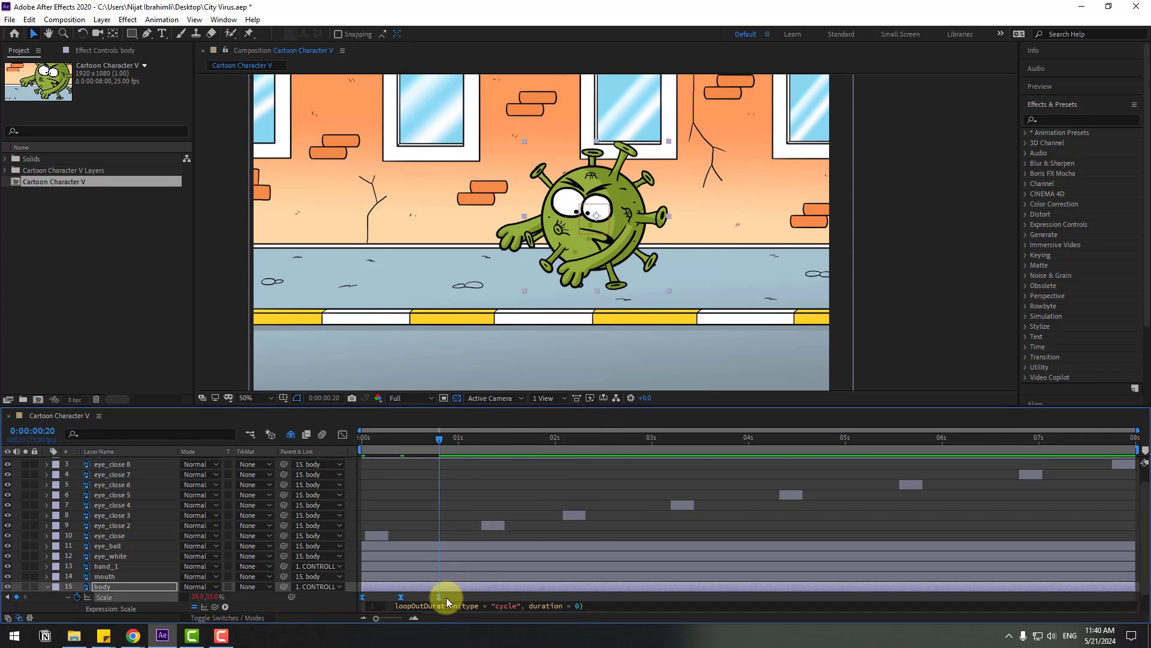
left_click(470, 595)
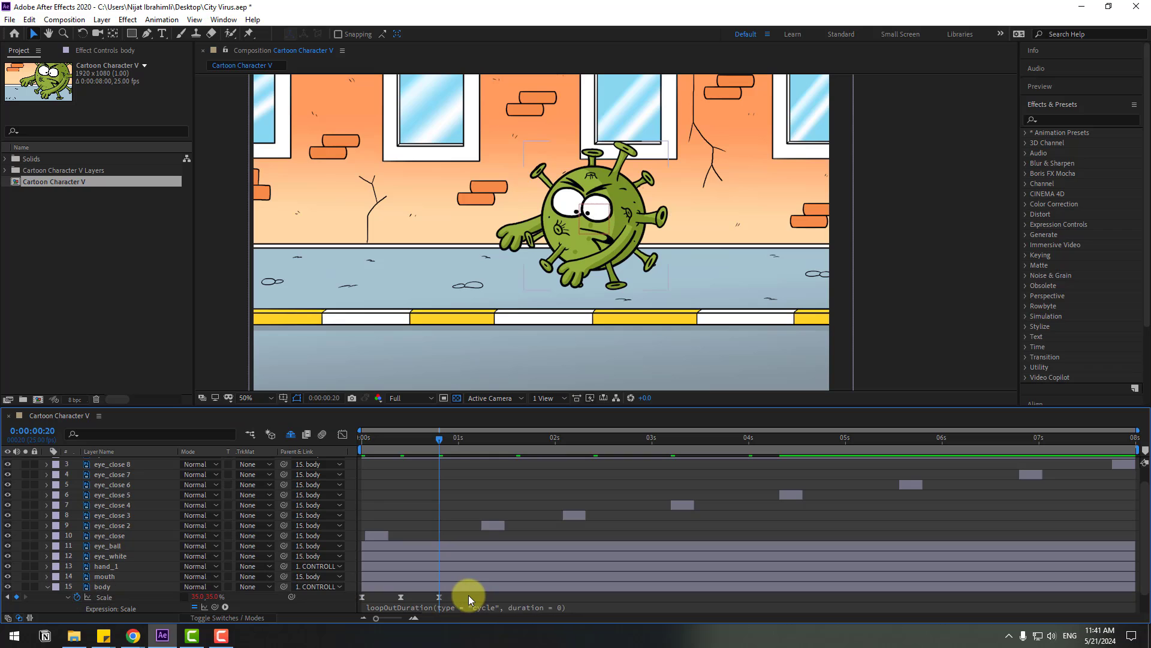
key("space")
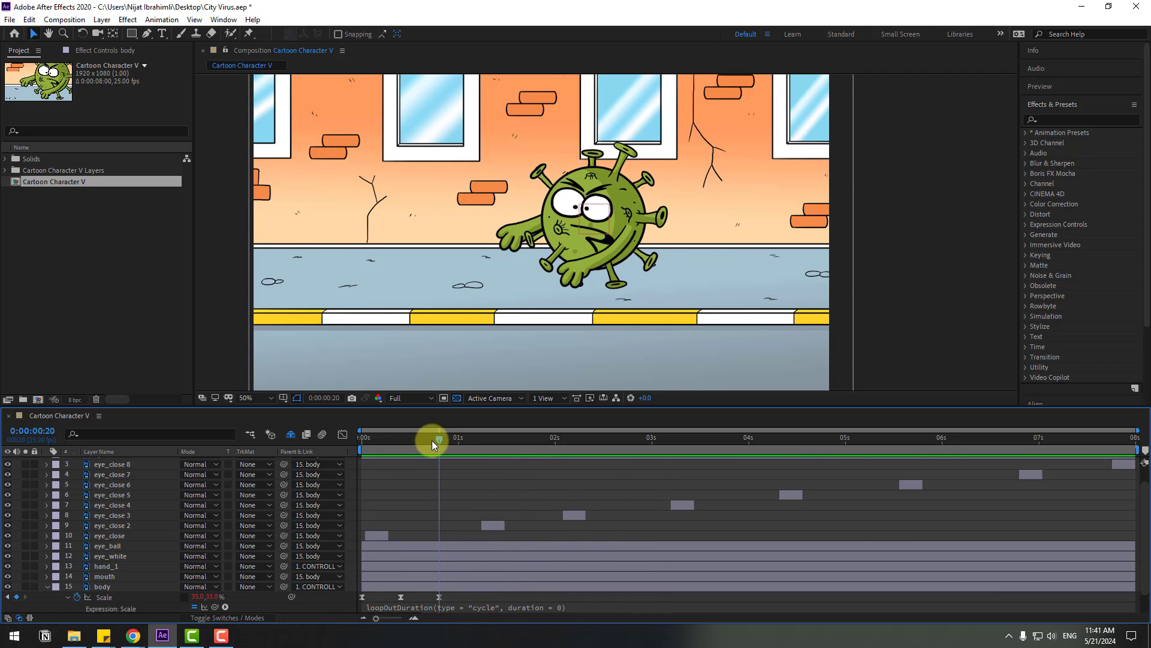
left_click_drag(432, 441, 362, 441)
left_click(46, 587)
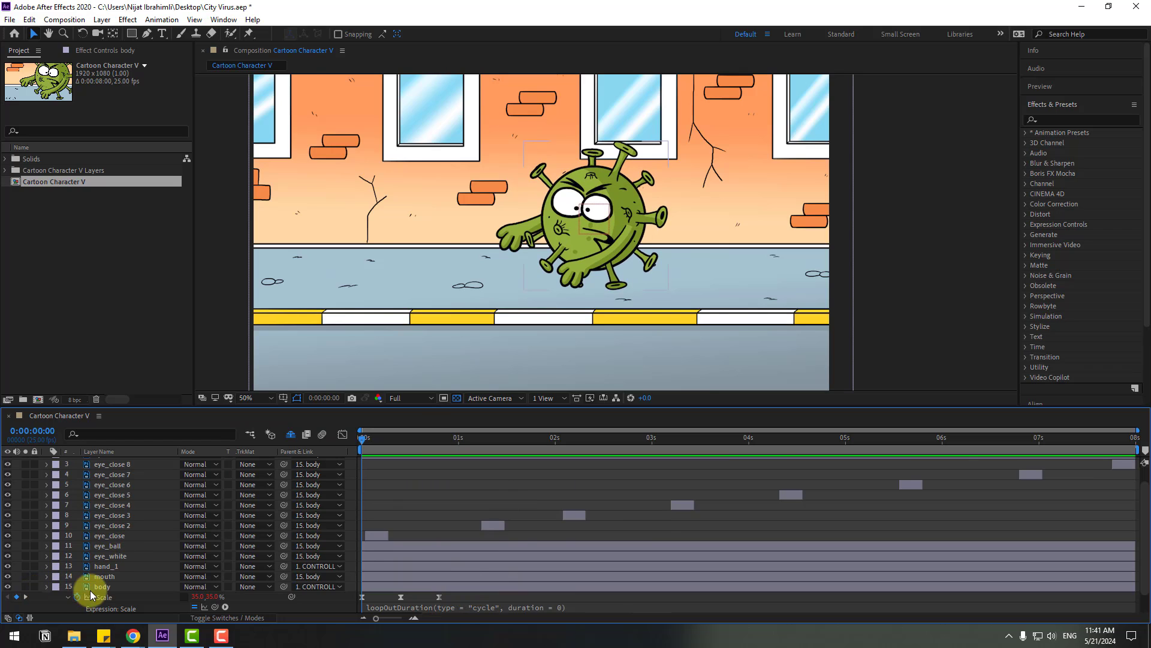
Add the expression wiggle(1,7) to the body layer's Rotation, preview the motion and collapse the layer's properties
left_click(100, 586)
key("r")
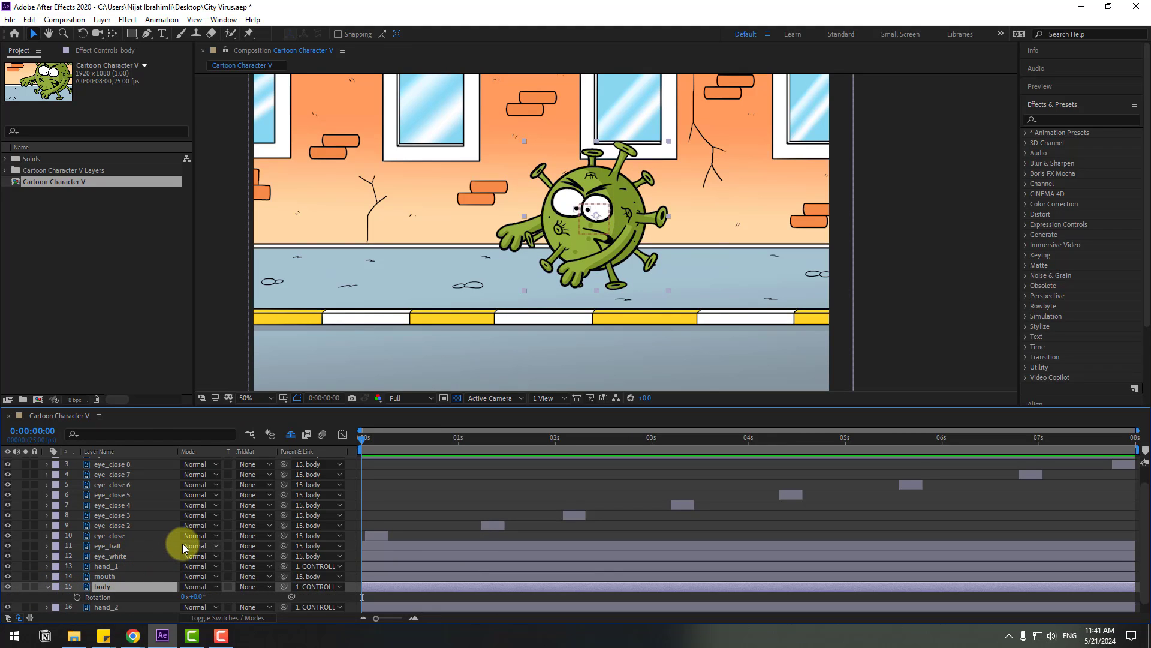
scroll(162, 570, "down", 1)
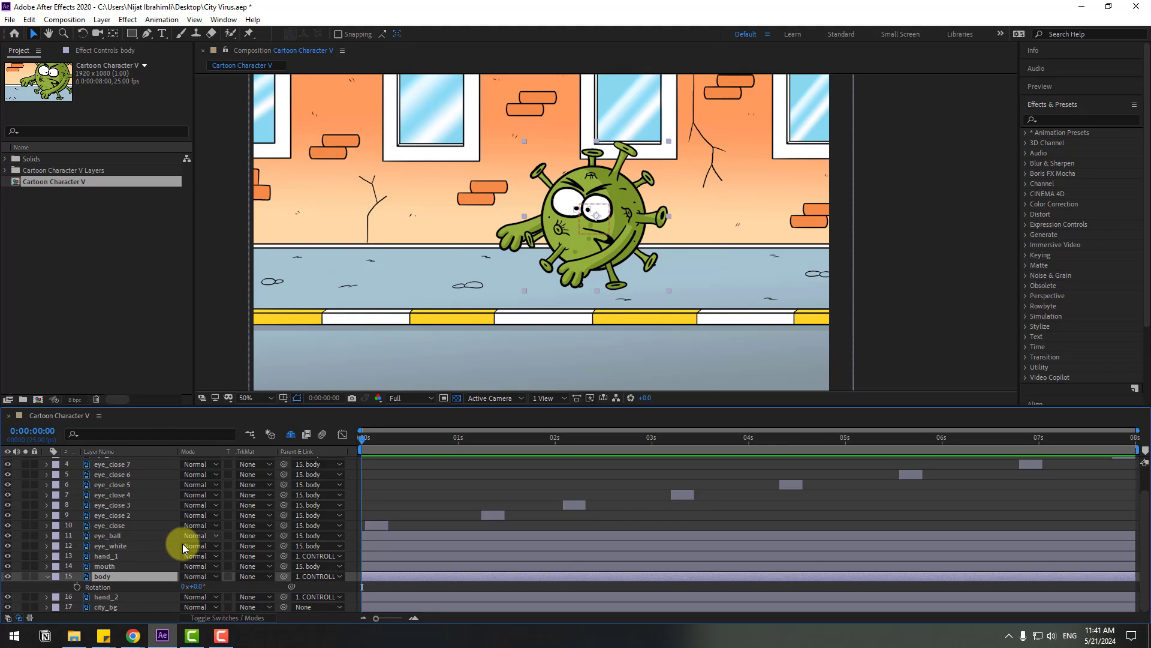
left_click(76, 589)
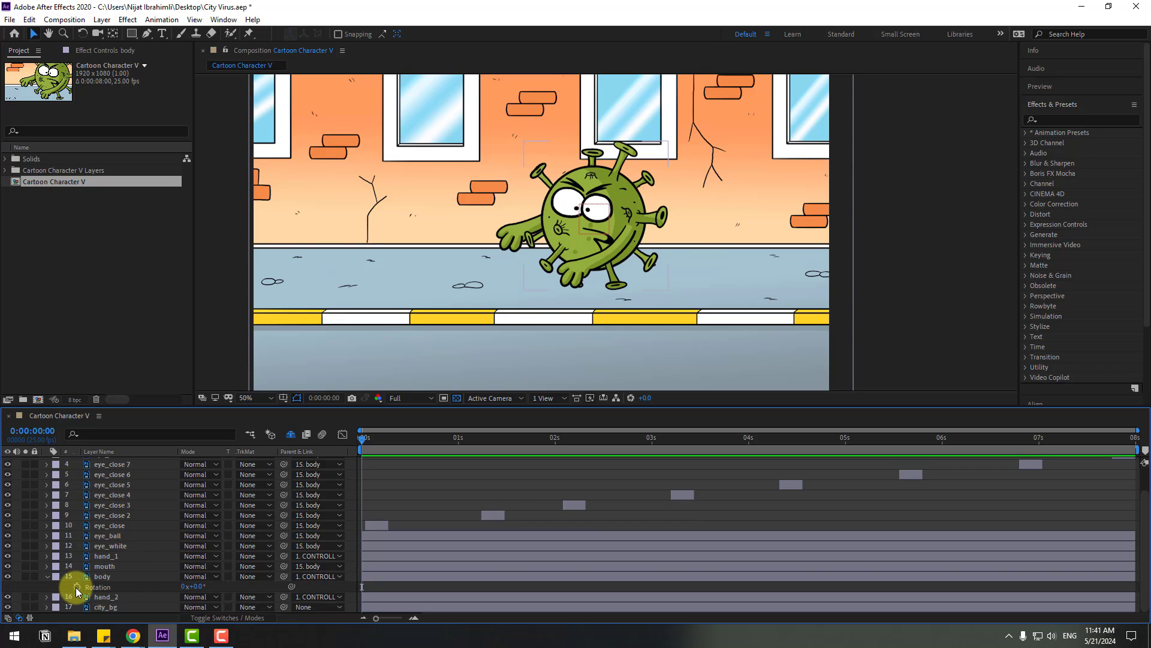
left_click(76, 590, "alt")
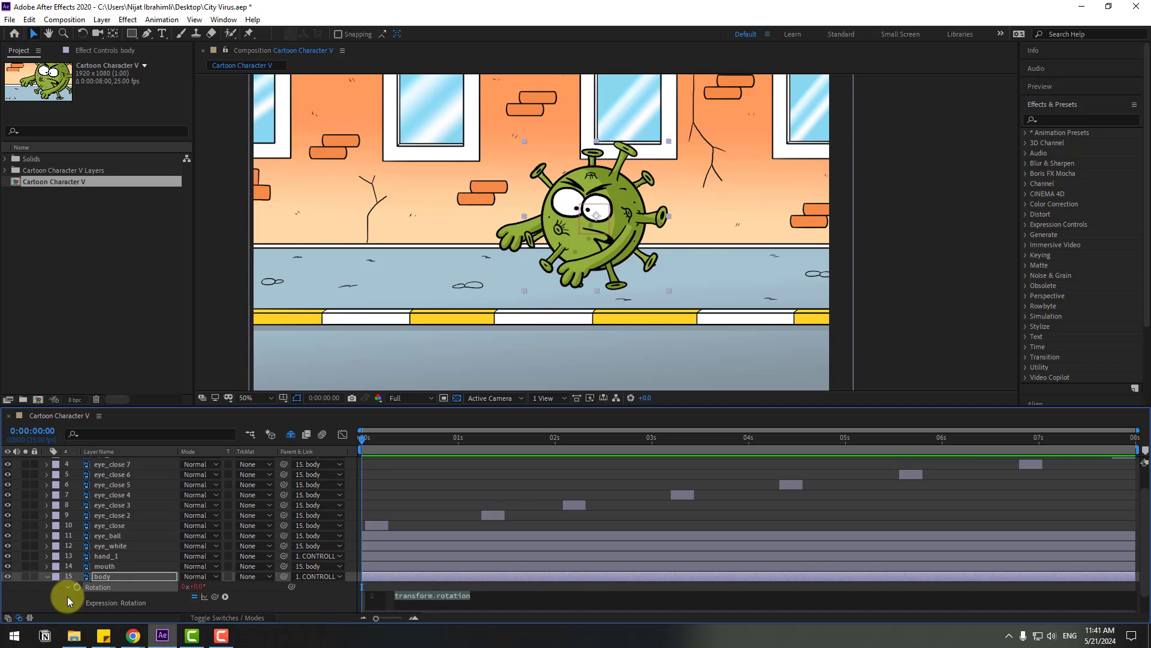
type("wiggle(1,7")
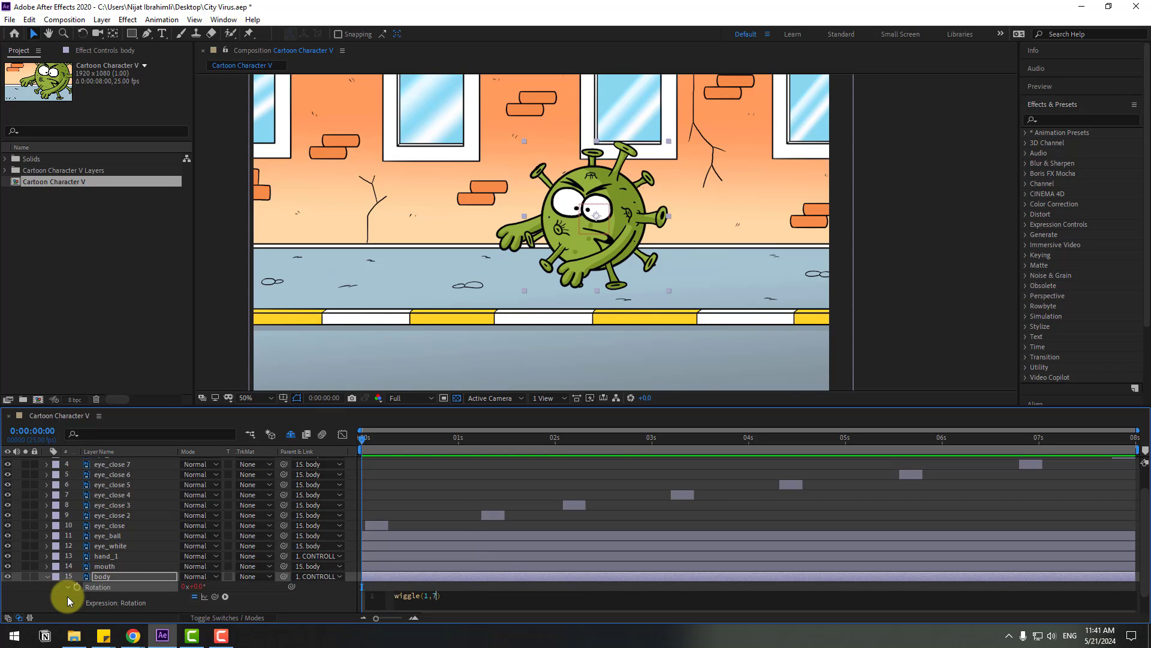
left_click(380, 586)
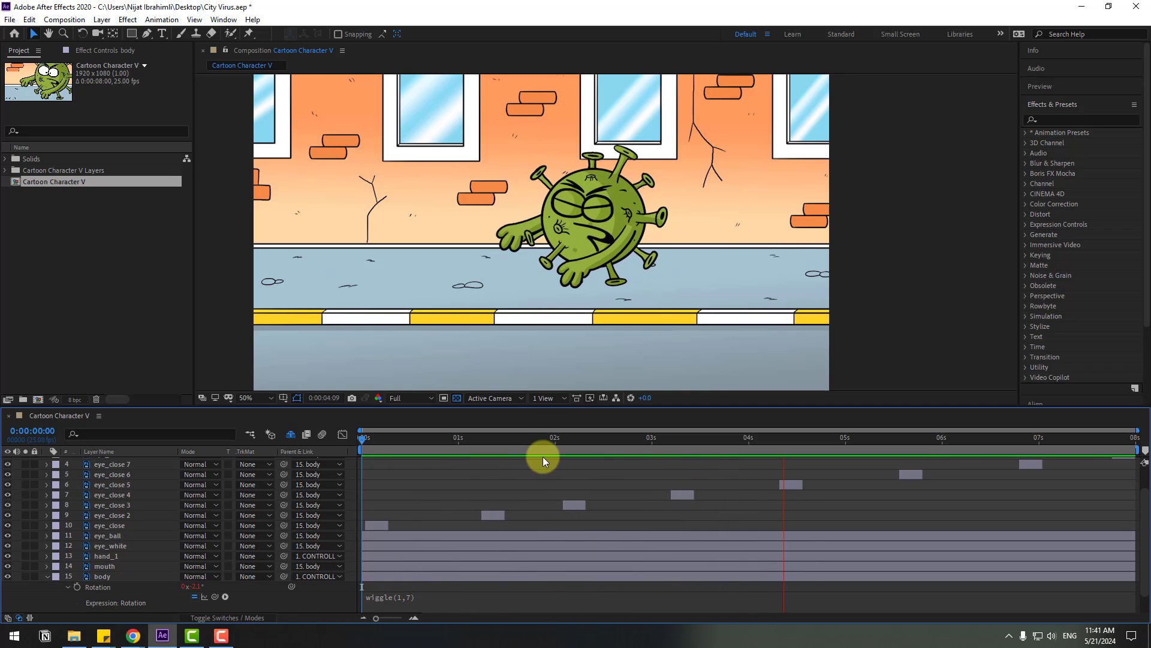
key("space")
left_click(48, 577)
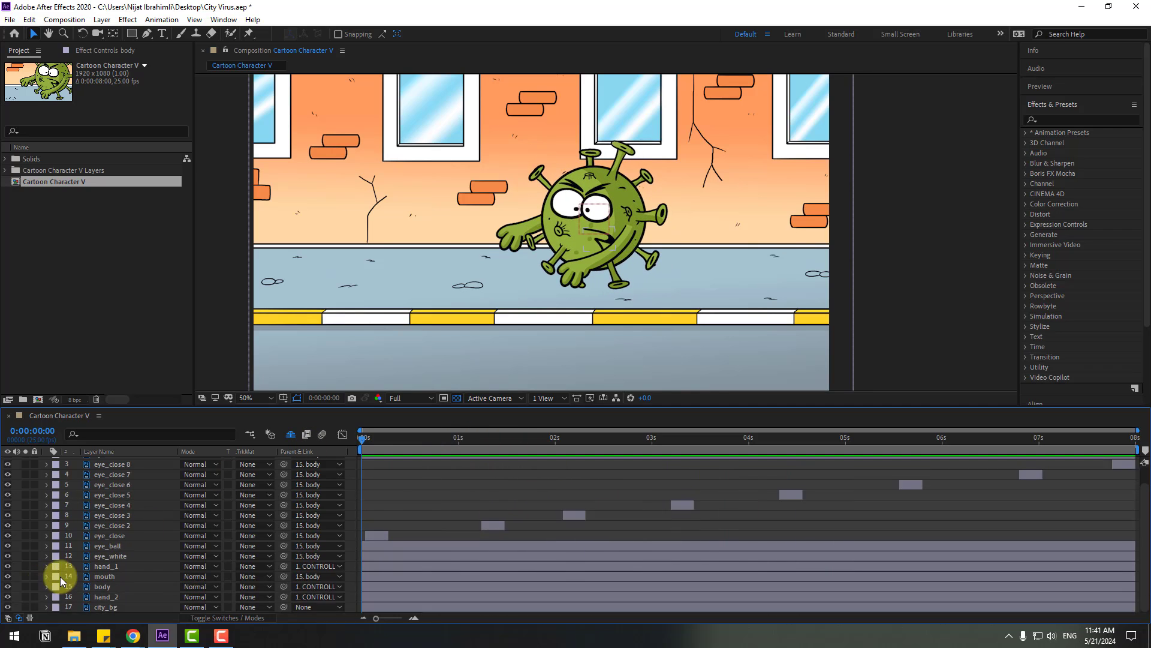
Reveal the Rotation properties of both the hand_1 and hand_2 layers, then deselect the layers
left_click(128, 566)
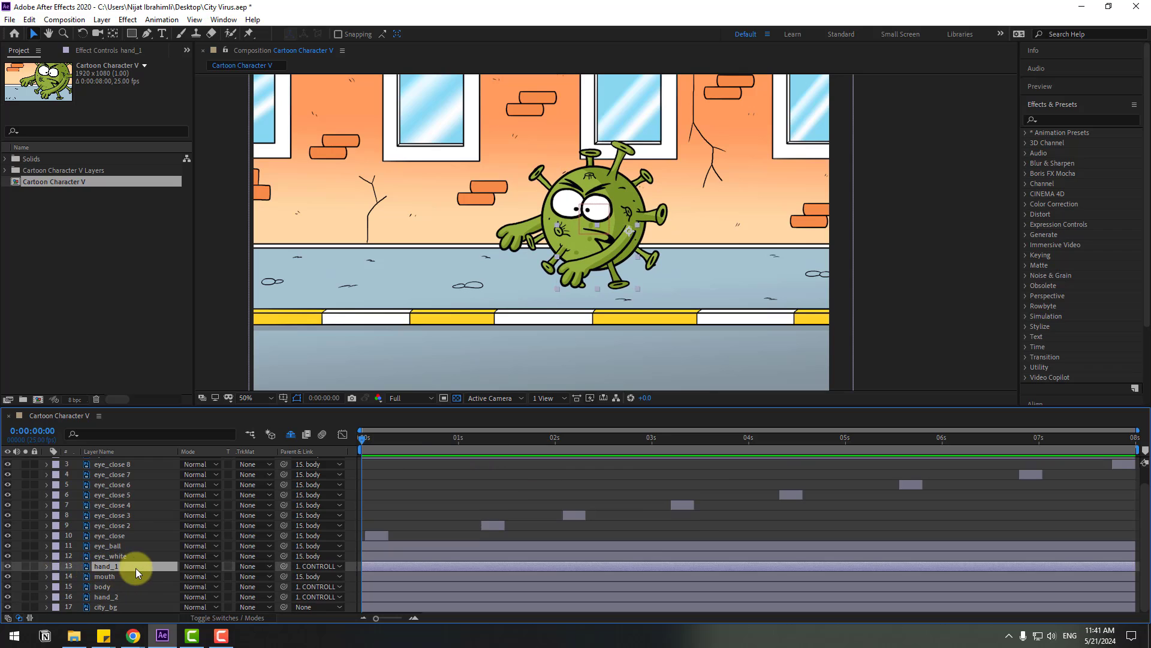
left_click(114, 597, "ctrl")
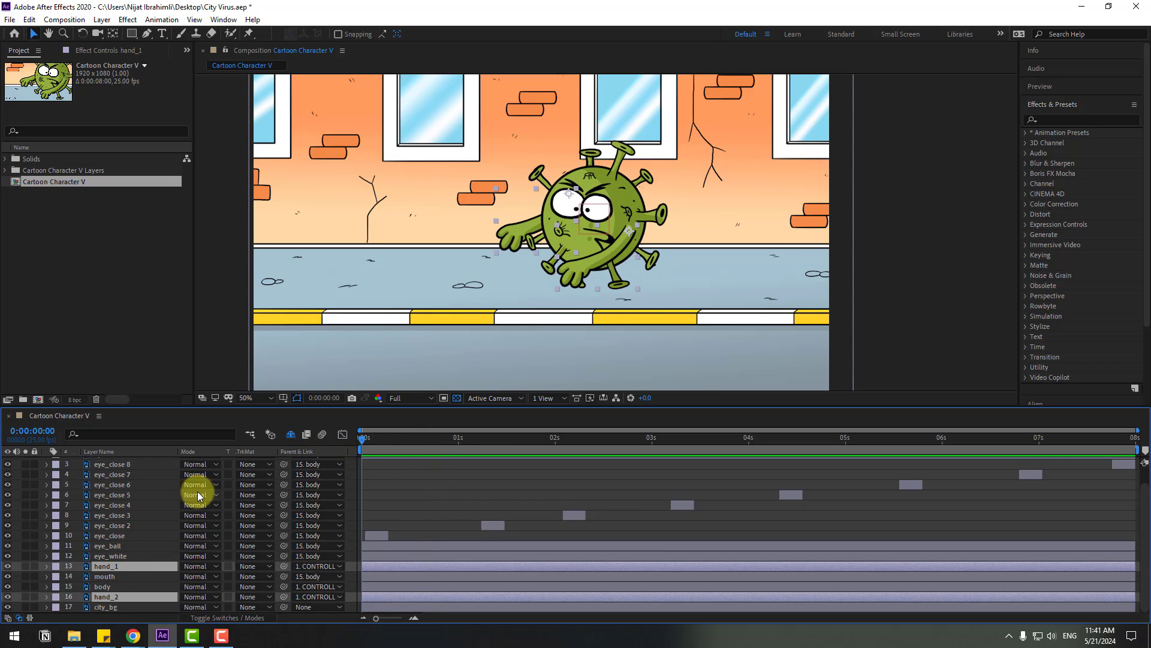
key("r")
scroll(137, 498, "down", 1)
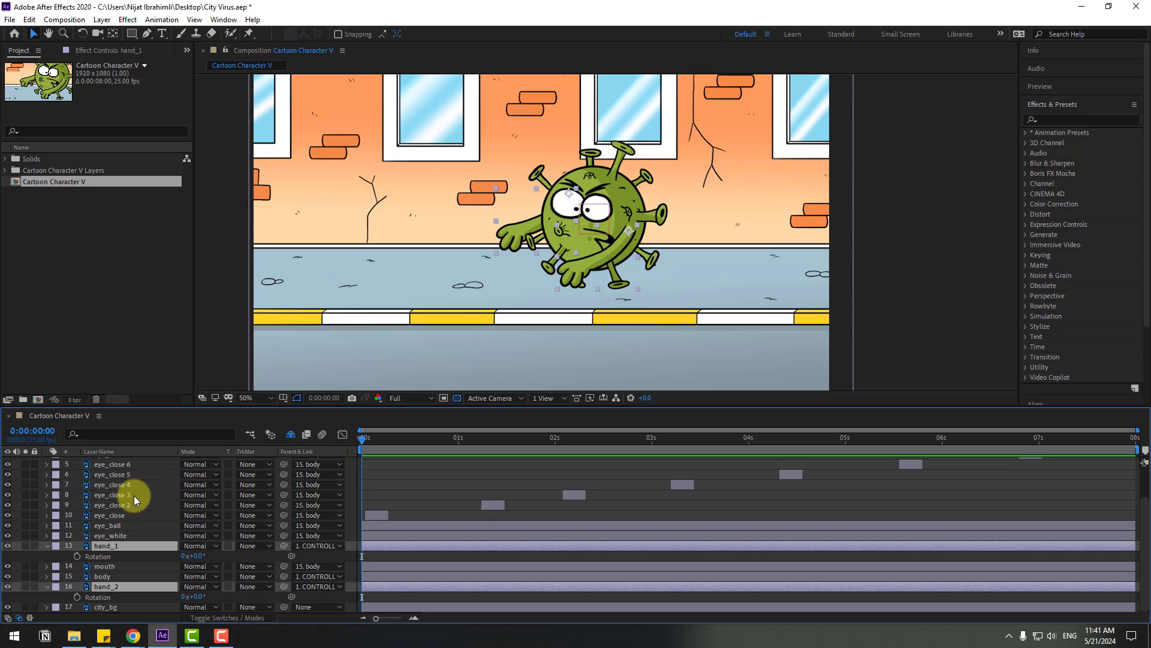
key("F2")
Add the expression wiggle(1,9) to the hand_1 layer's Rotation and preview the motion
left_click(77, 555, "alt")
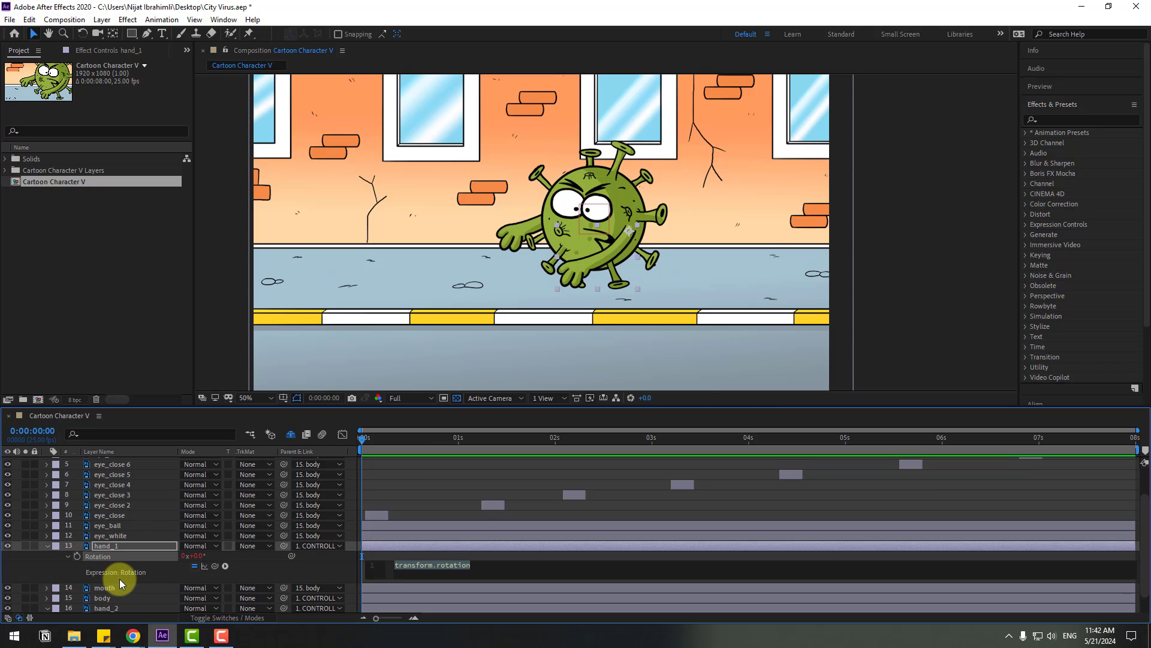
type("w")
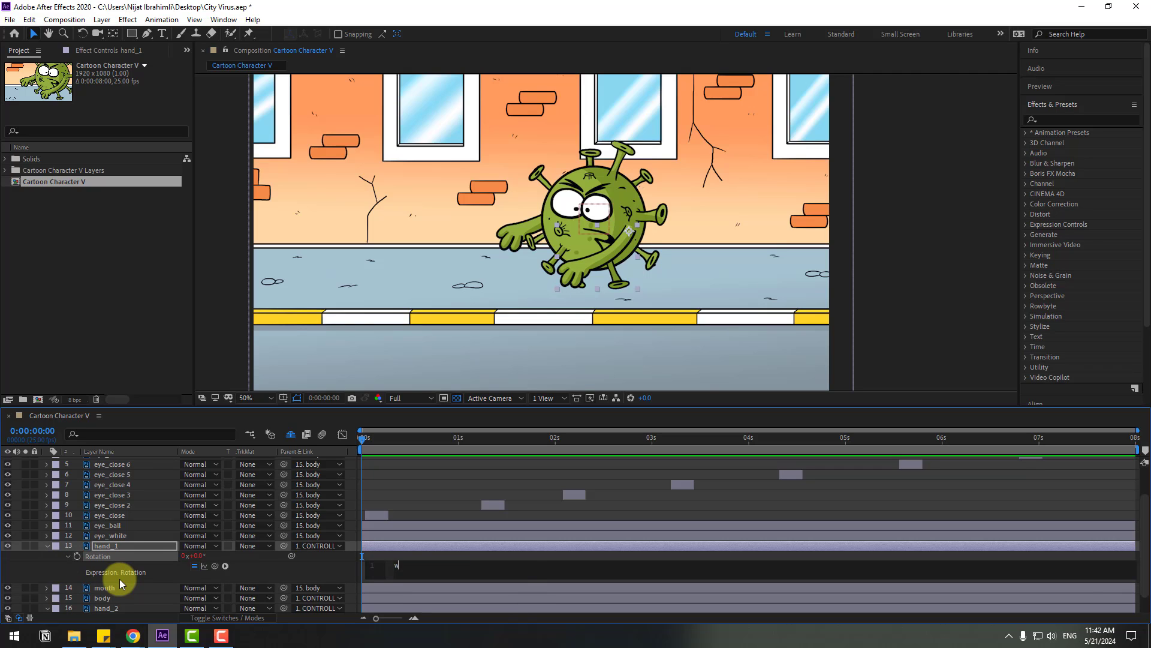
type("iggle")
key("Return")
left_click(412, 553)
key("space")
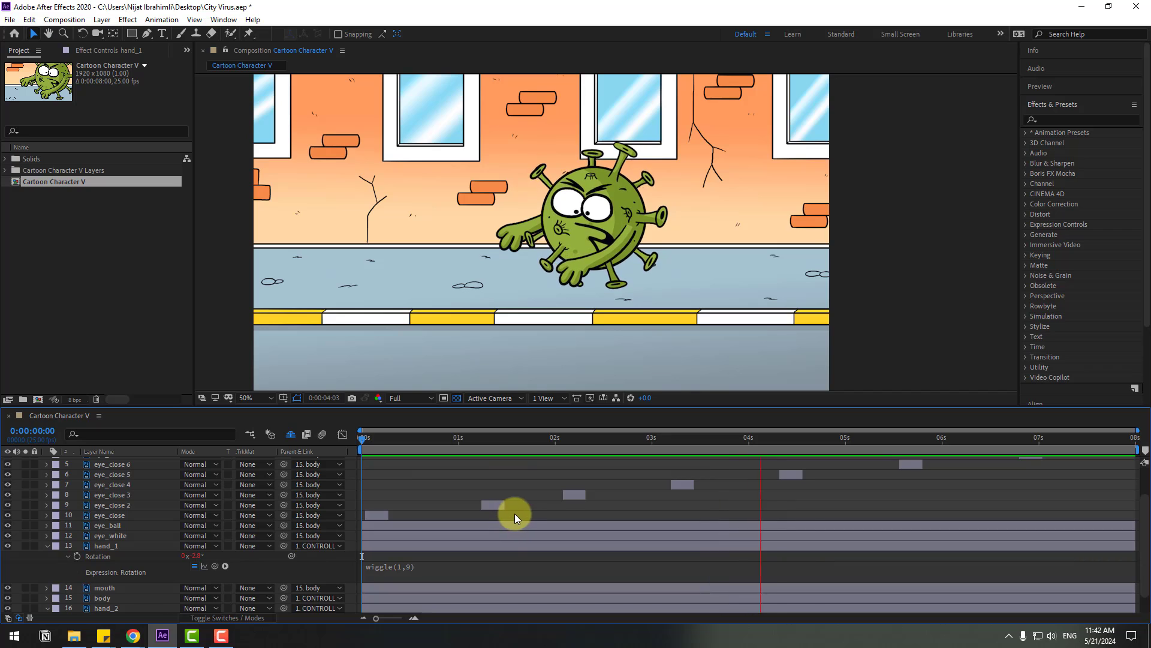
Change the hand_1 layer's Rotation expression to wiggle(2,9) and preview the motion
left_click(402, 438)
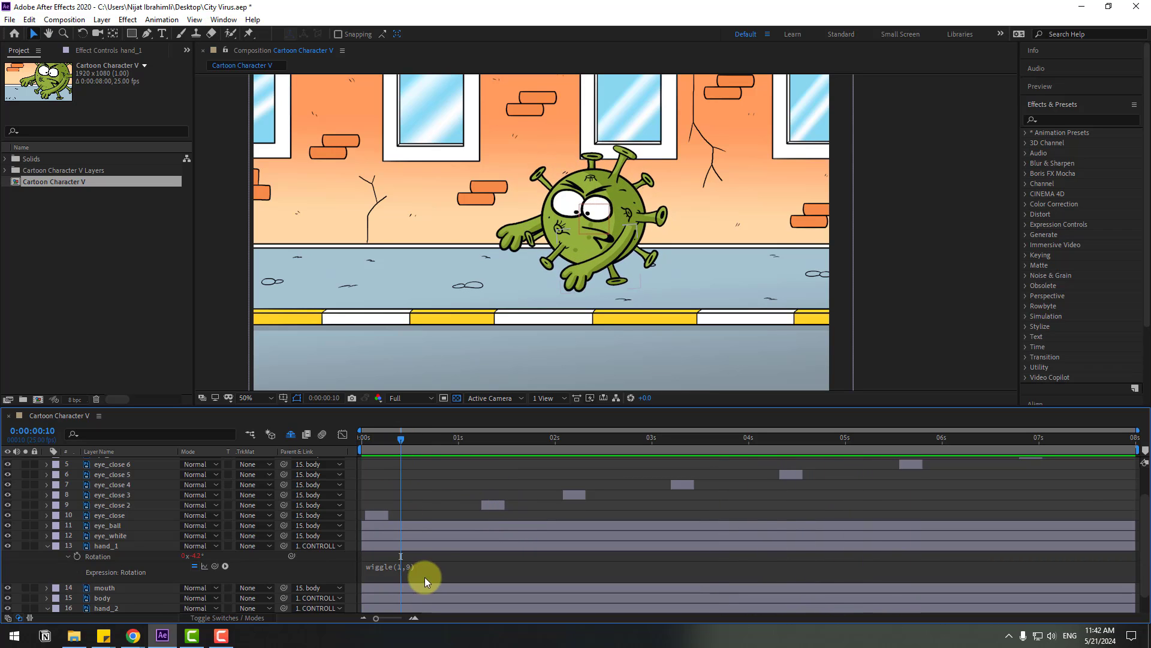
left_click(420, 572)
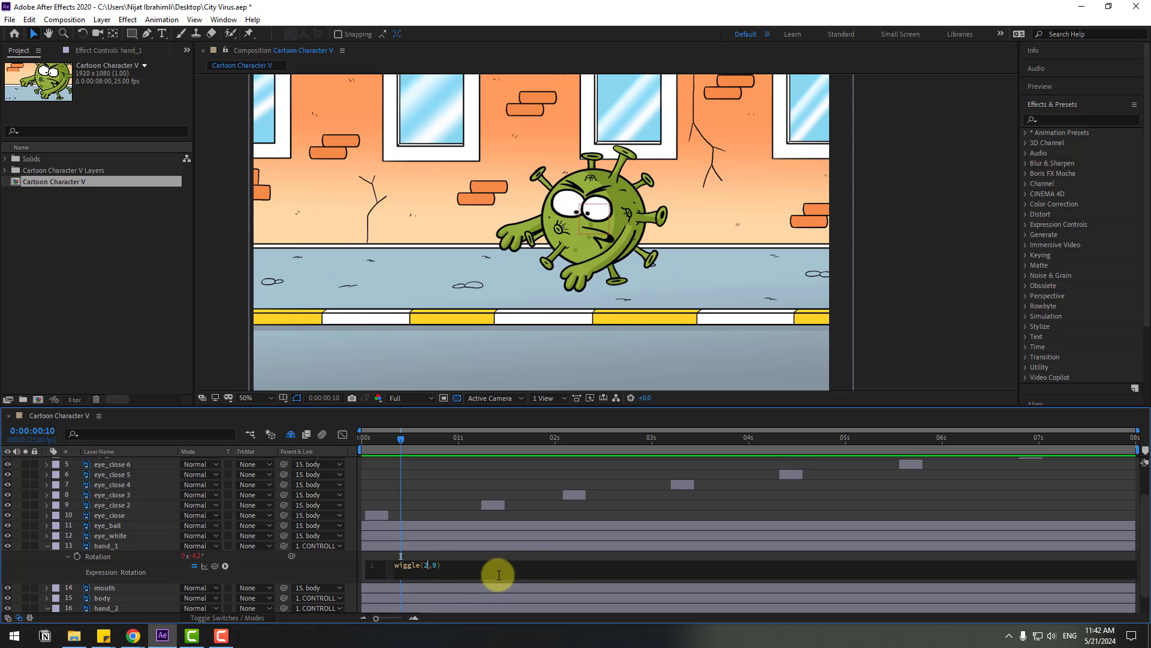
left_click(466, 555)
key("space")
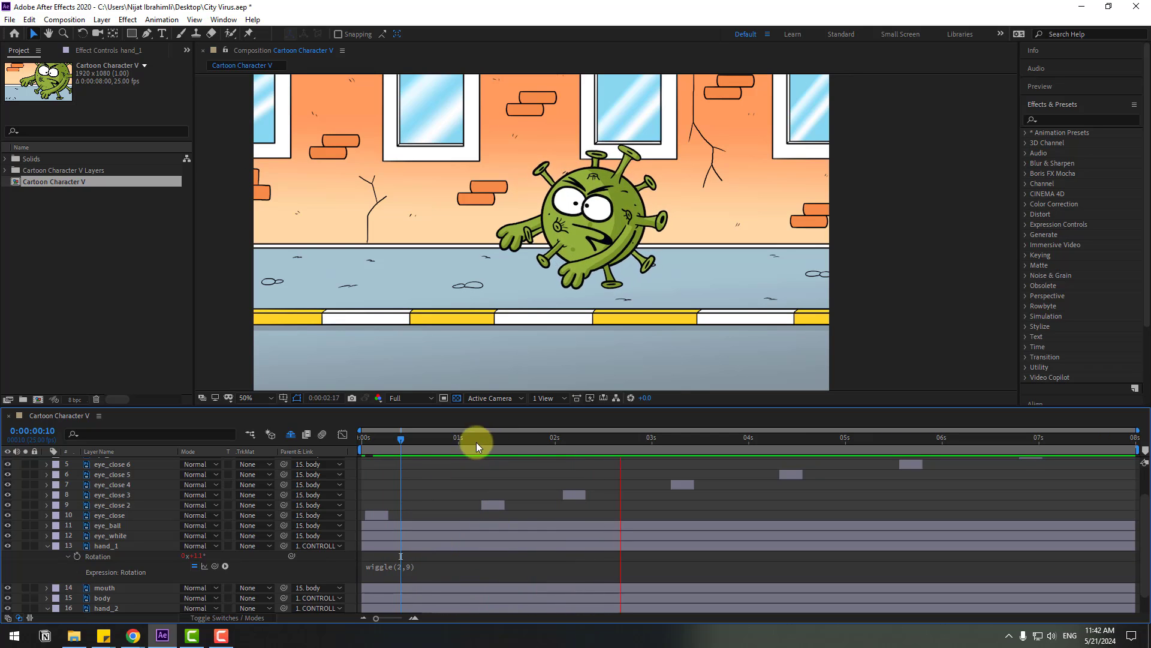
key("space")
Copy the wiggle(2,9) expression text from the hand_1 layer's Rotation and collapse that layer's properties
left_click(413, 571)
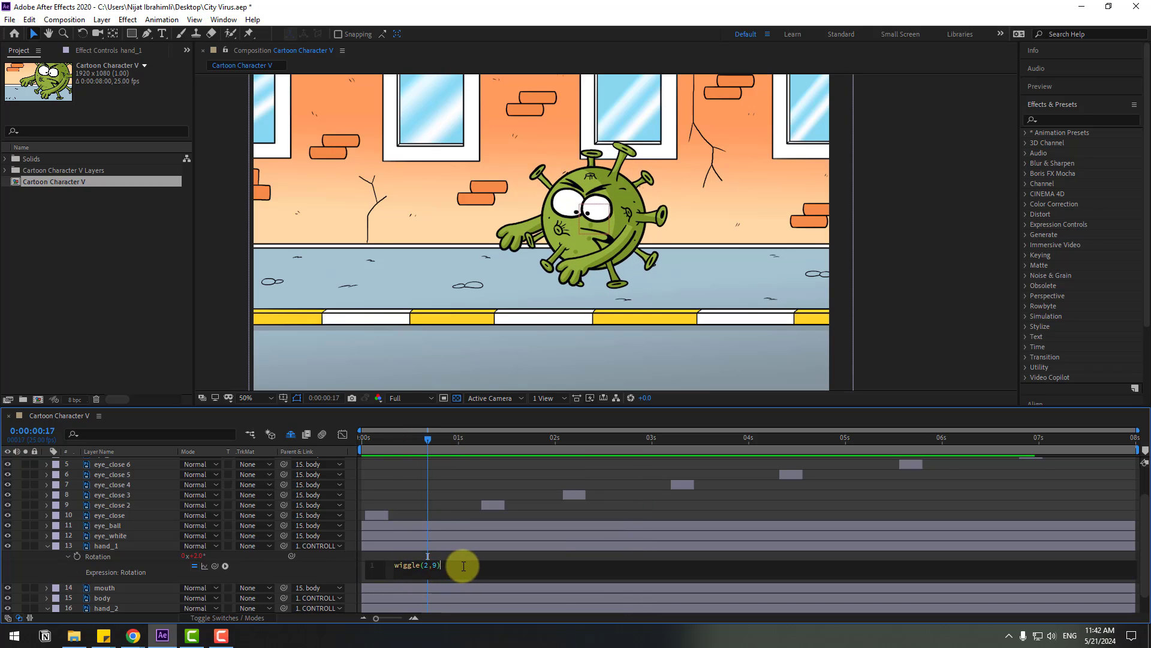
left_click_drag(459, 563, 395, 563)
key("ctrl+c")
left_click(386, 555)
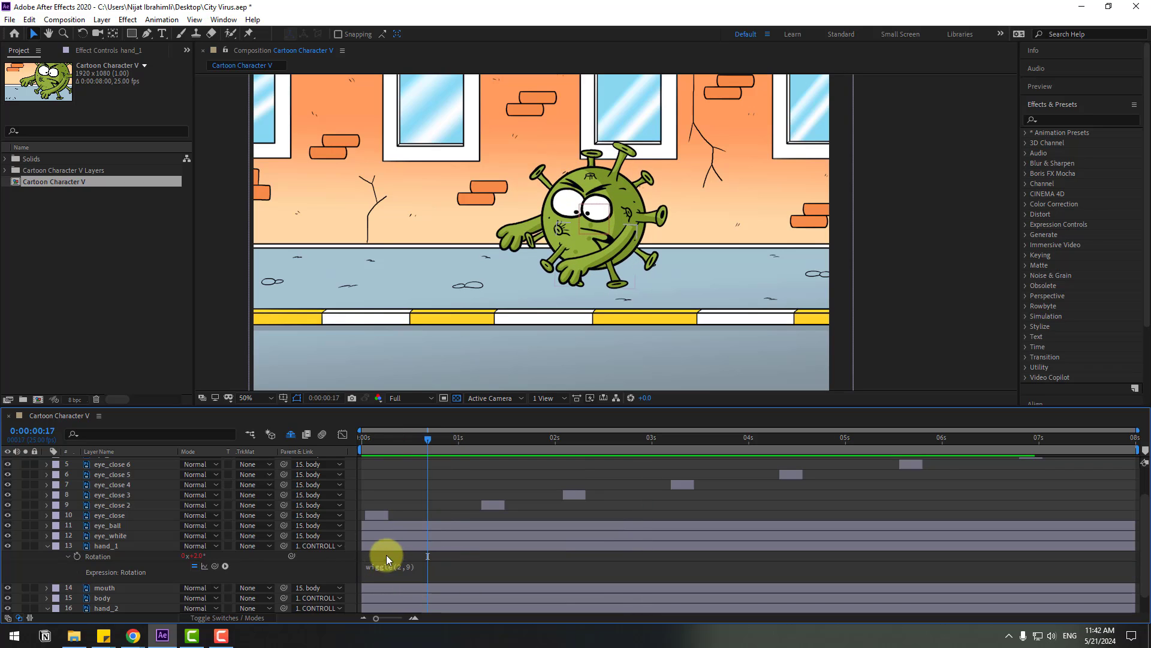
left_click(46, 545)
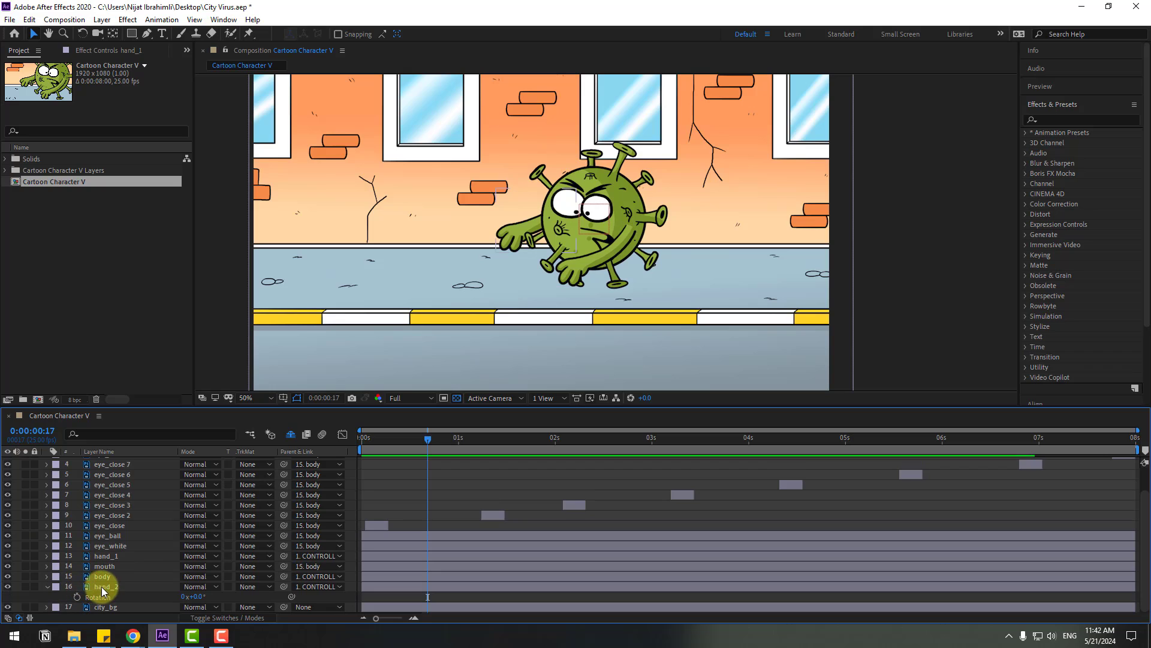
Add the expression wiggle(2,10) to the hand_2 layer's Rotation, preview the motion and collapse the layer's properties
left_click(139, 589)
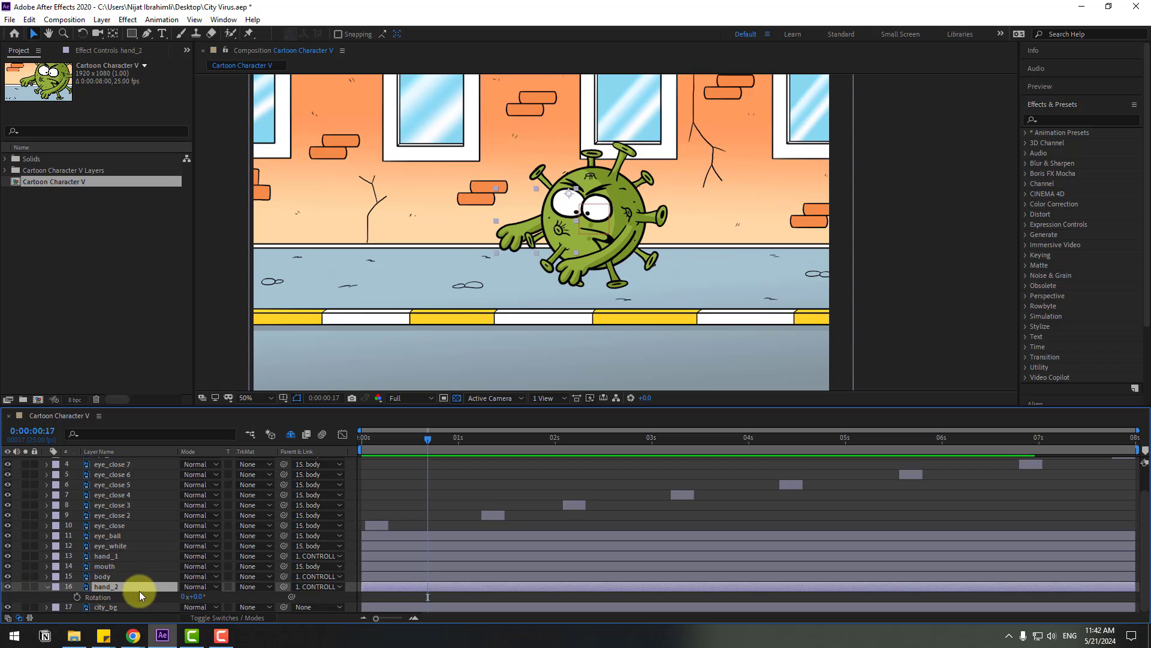
left_click(76, 597, "alt")
key("ctrl+v")
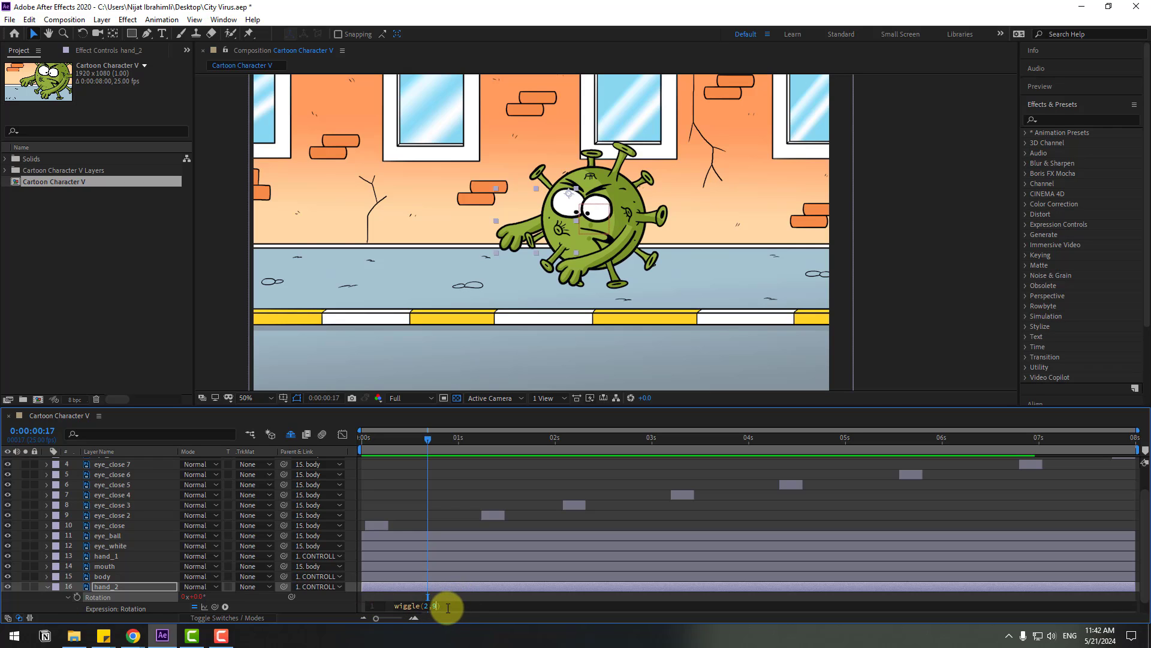
left_click(451, 593)
key("space")
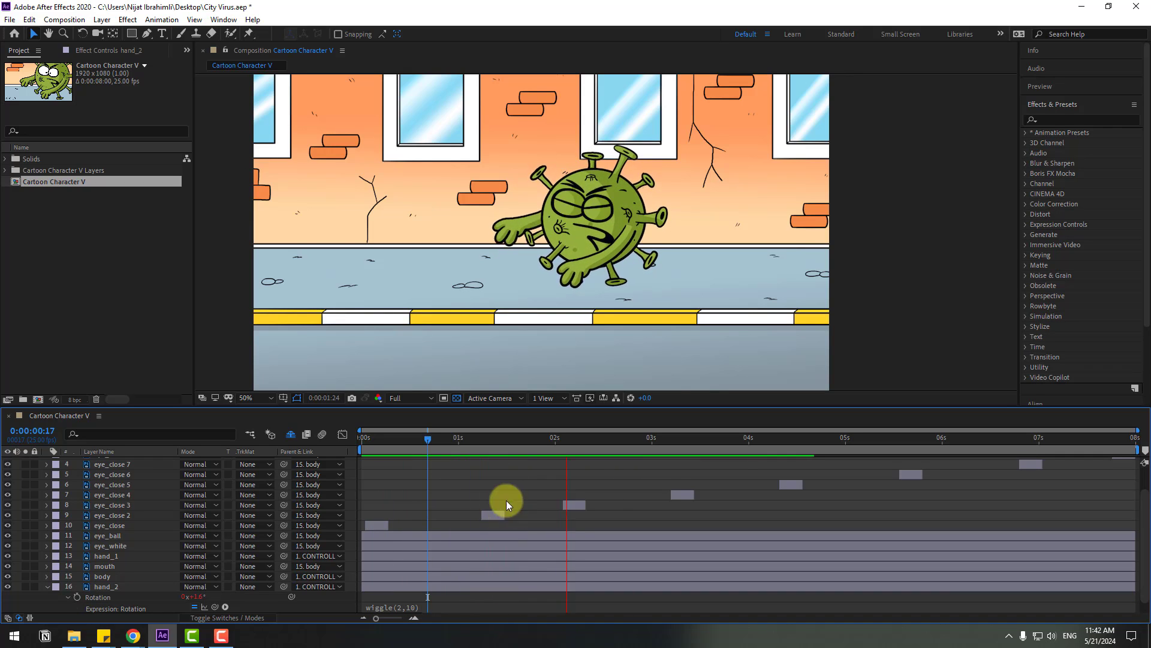
left_click(373, 437)
left_click(46, 588)
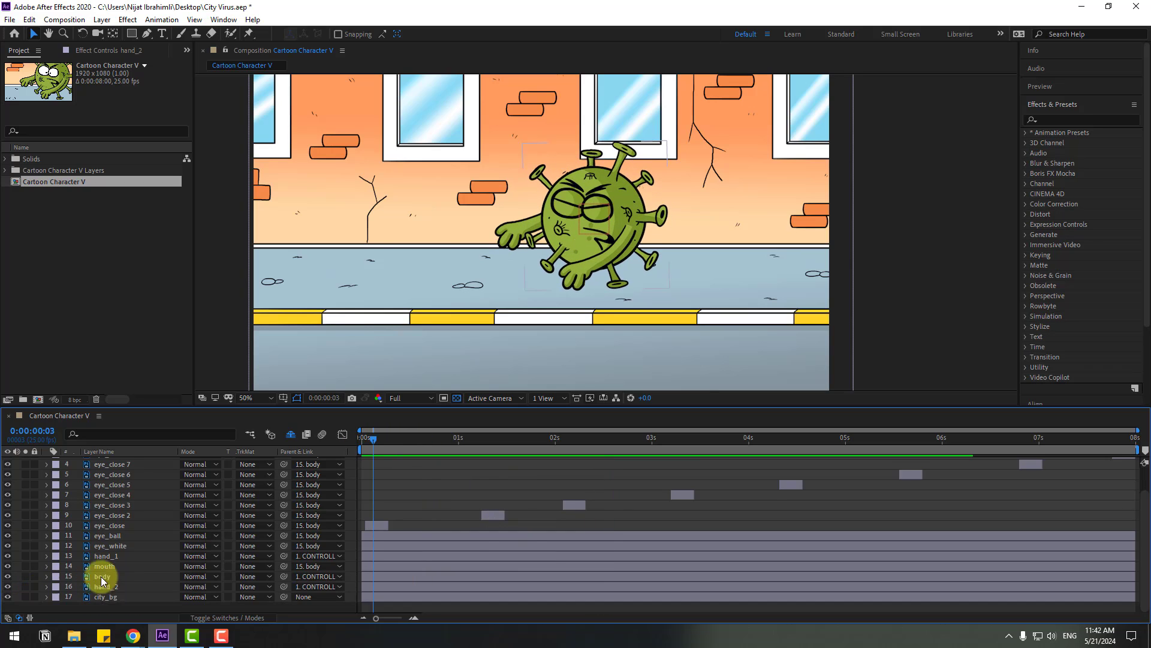
Keyframe the CONTROLLER layer's Position at 0:00:00:00 with X set to 2271, placing the virus outside the frame's right edge
left_click(124, 459)
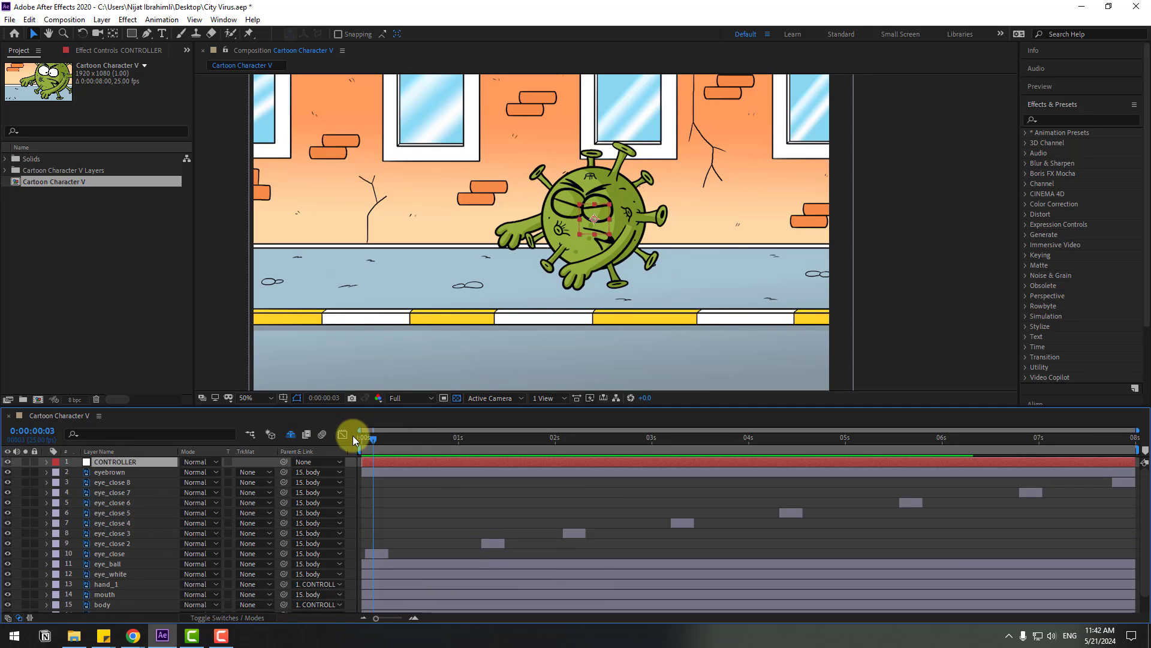
left_click(355, 439)
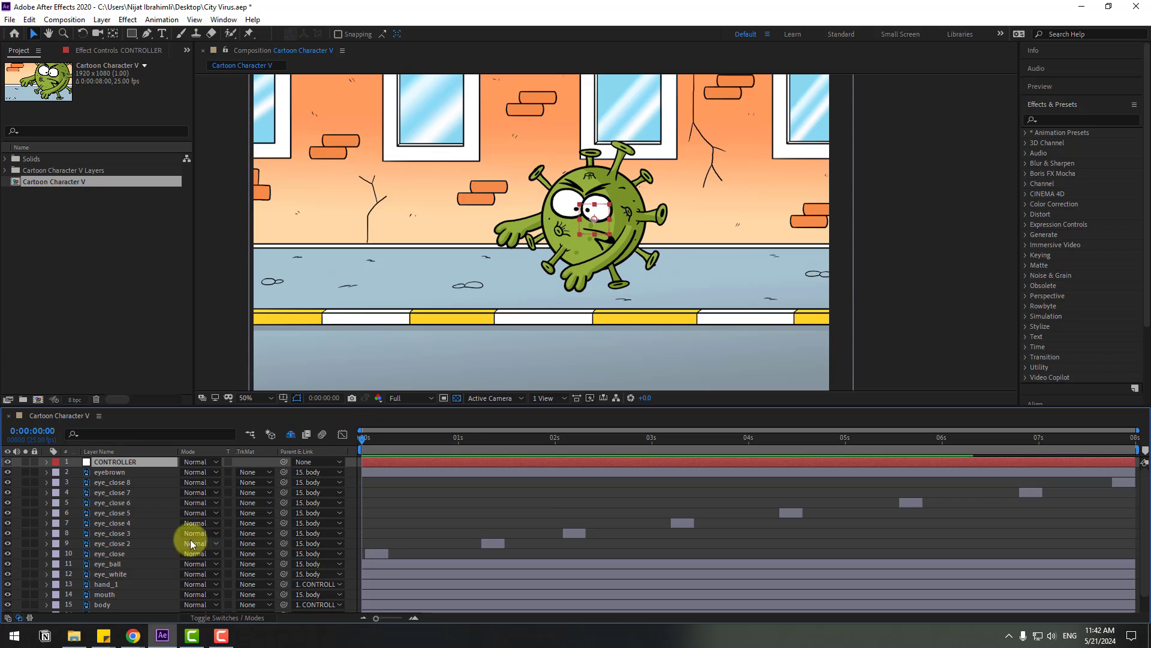
key("p")
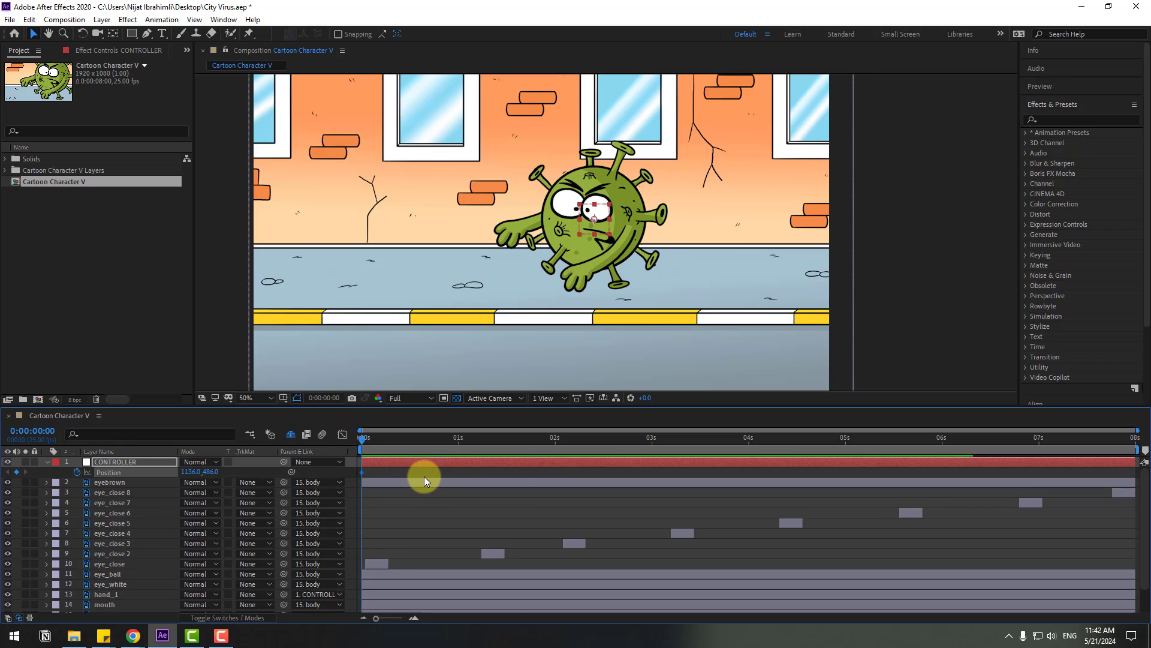
left_click_drag(195, 472, 872, 471)
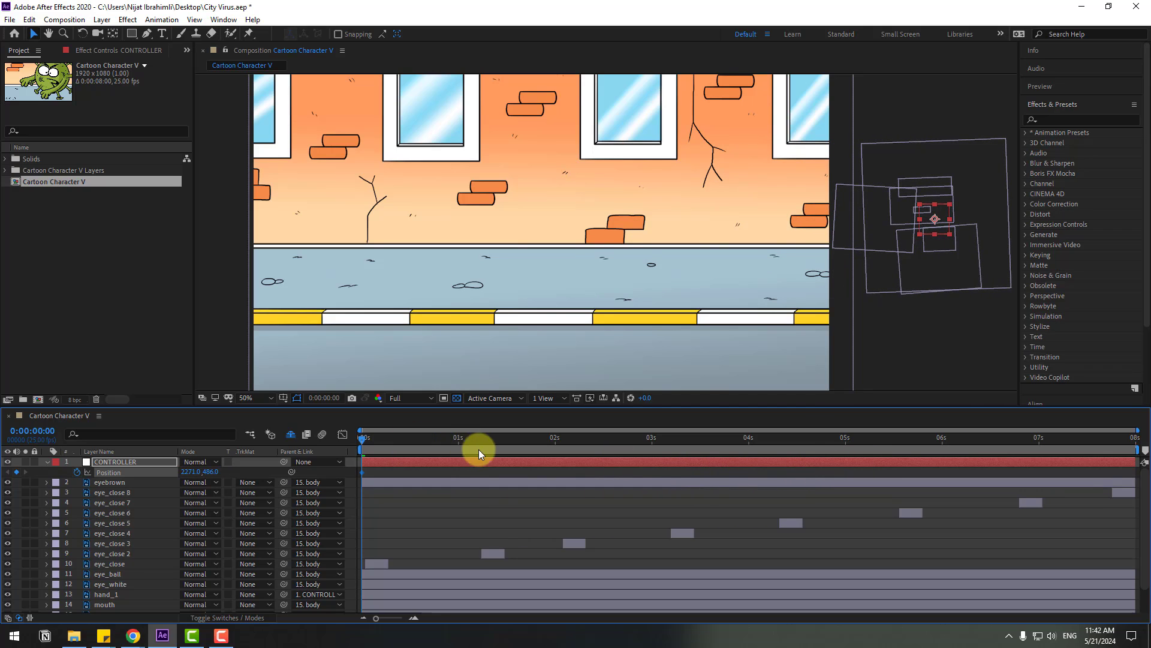
Set the CONTROLLER's X Position to -269 at 0:00:06:00, preview the crossing and return to 0:00:00:00
left_click(940, 444)
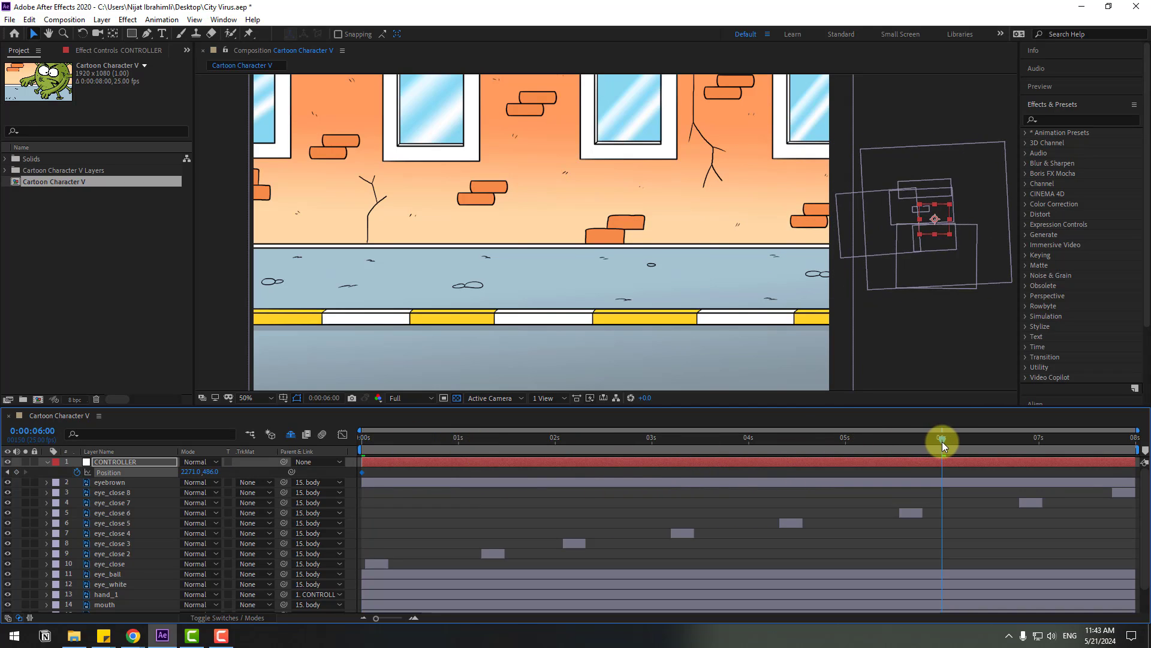
left_click_drag(190, 477, 29, 472)
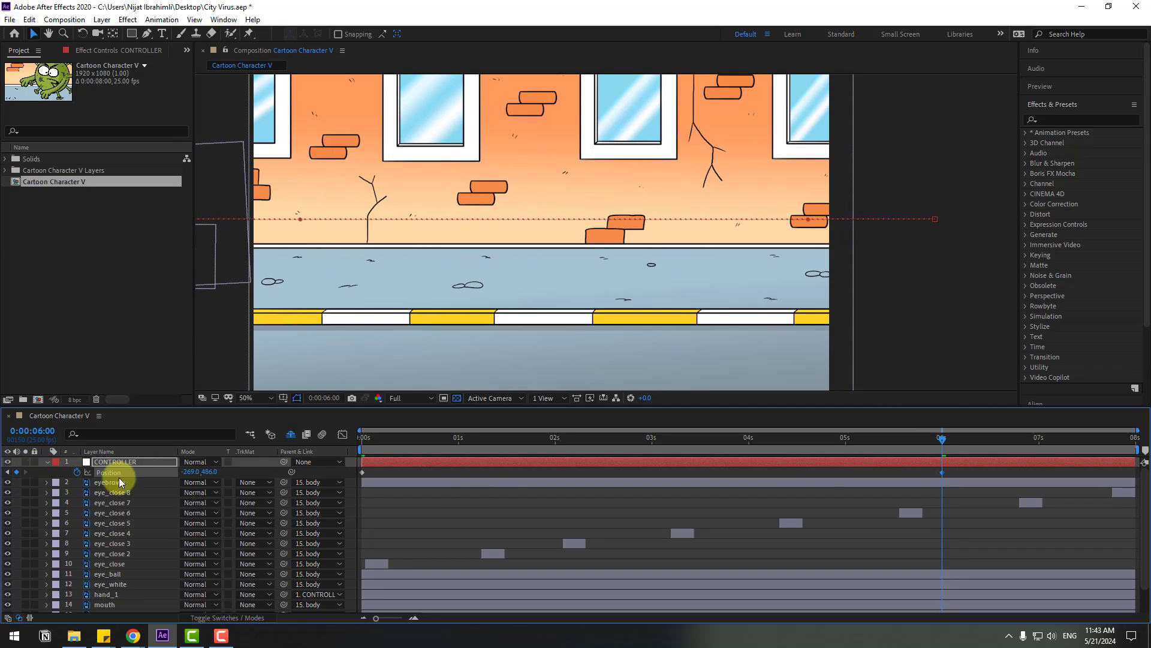
key("space")
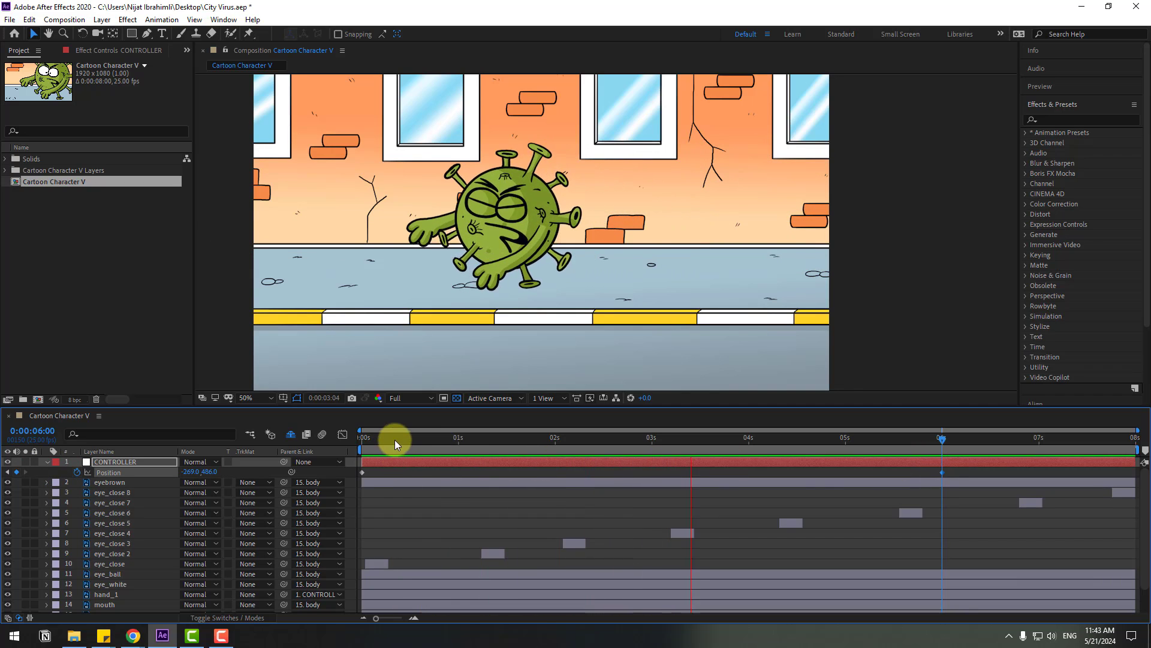
left_click(359, 444)
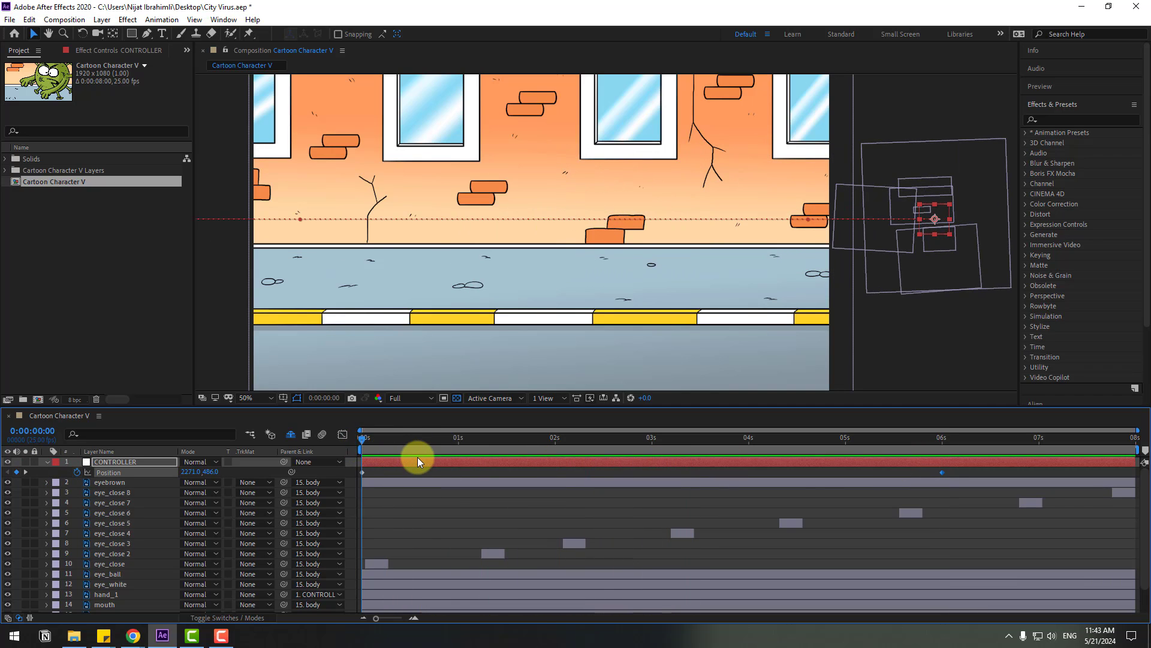
Keyframe the CONTROLLER's Y Position alternately higher and lower every 10 frames from 0:00:00:10 to 0:00:06:00, then preview the bobbing motion
key("shift+Page_Down")
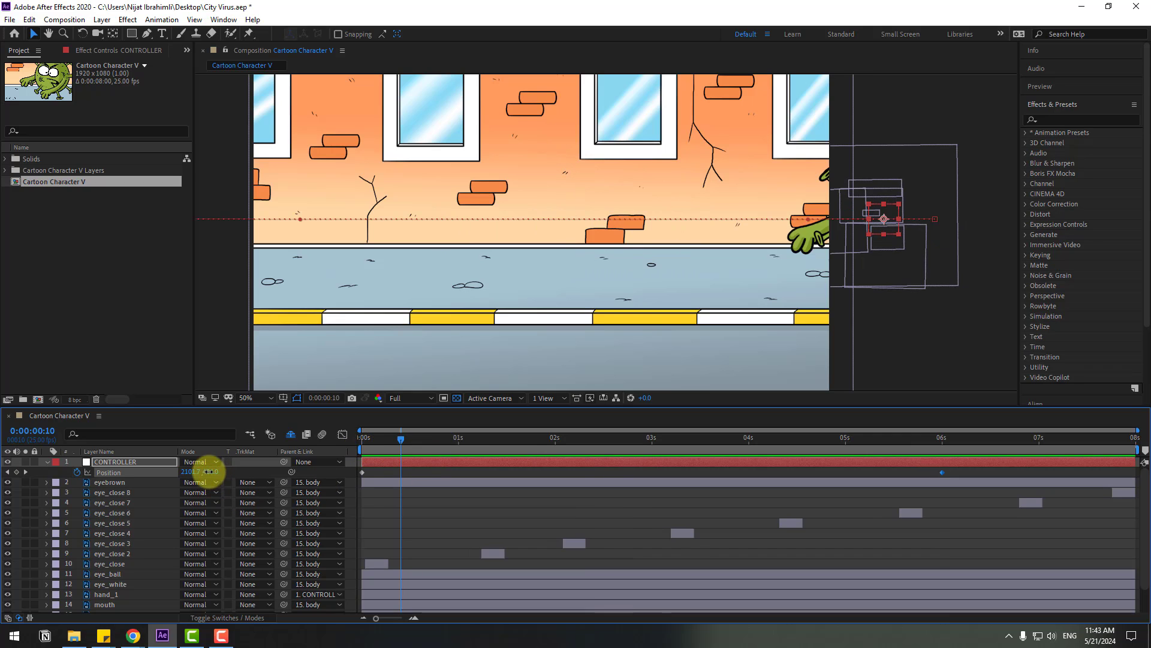
mouse_move(208, 472)
left_mouse_down()
mouse_move(193, 472)
mouse_move(245, 470)
mouse_move(170, 472)
mouse_move(226, 468)
mouse_move(188, 468)
mouse_move(220, 470)
mouse_move(200, 473)
left_mouse_up()
key("shift+Page_Down")
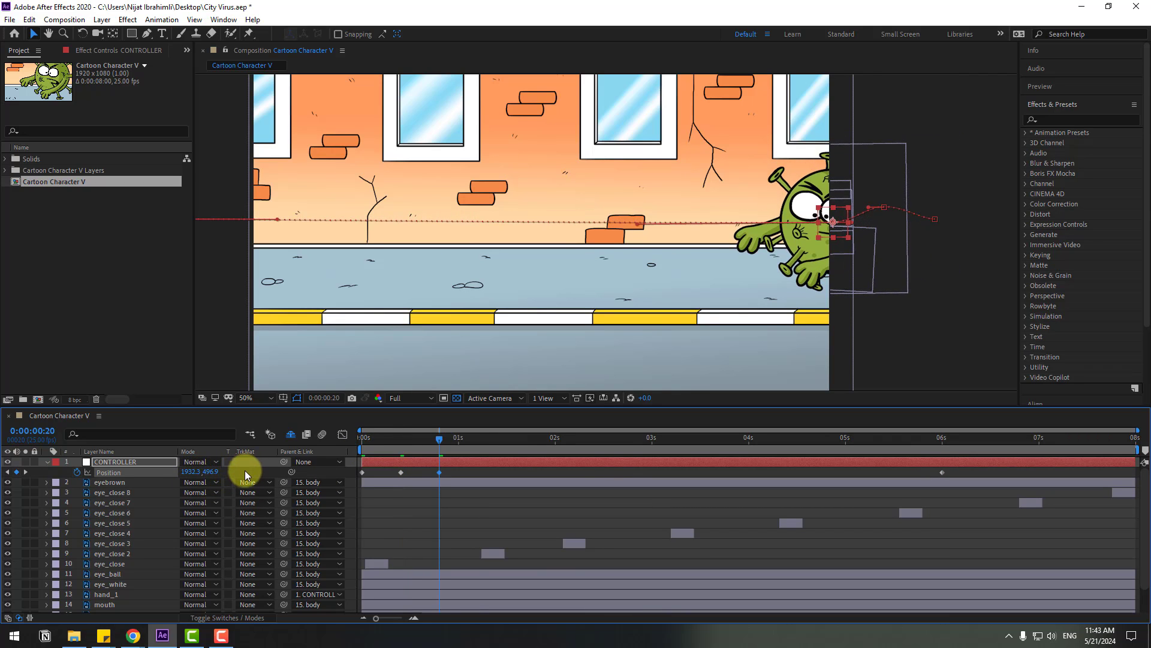
key("shift+Page_Down")
key("shift+Page_Down")
key("shift+Page_Down")
key("shift+Page_Down")
key("shift+Page_Down")
key("shift+Page_Down")
key("shift+Page_Down")
key("shift+Page_Down")
key("shift+Page_Down")
key("shift+Page_Down")
key("shift+Page_Down")
key("shift+Page_Down")
key("shift+Page_Down")
key("space")
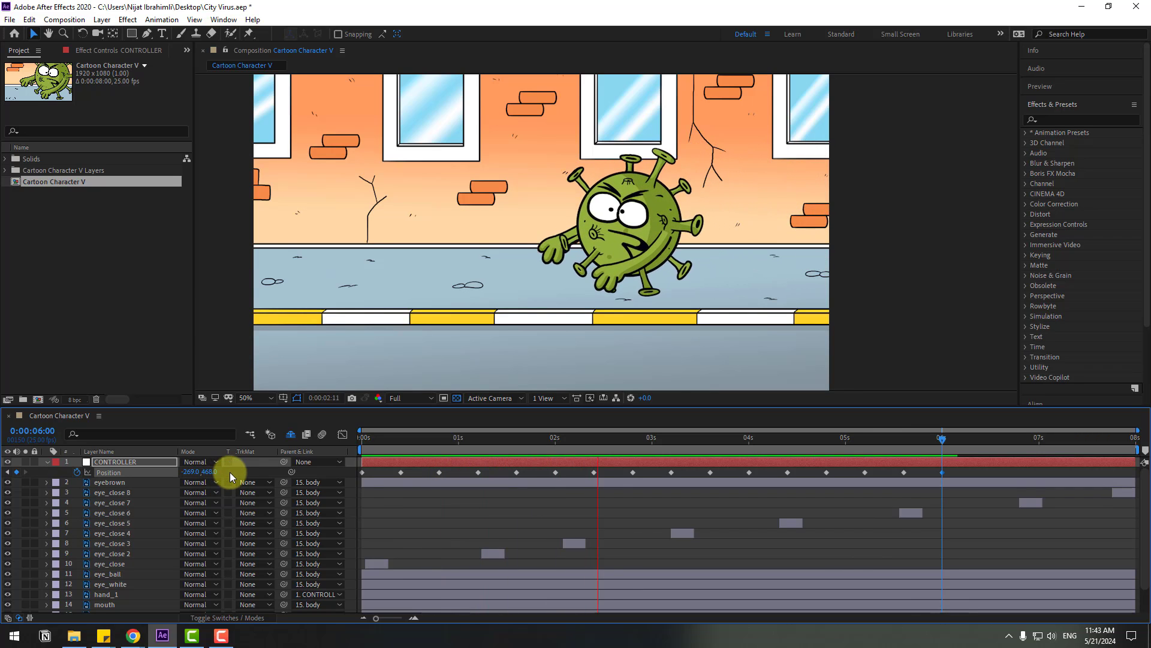
key("space")
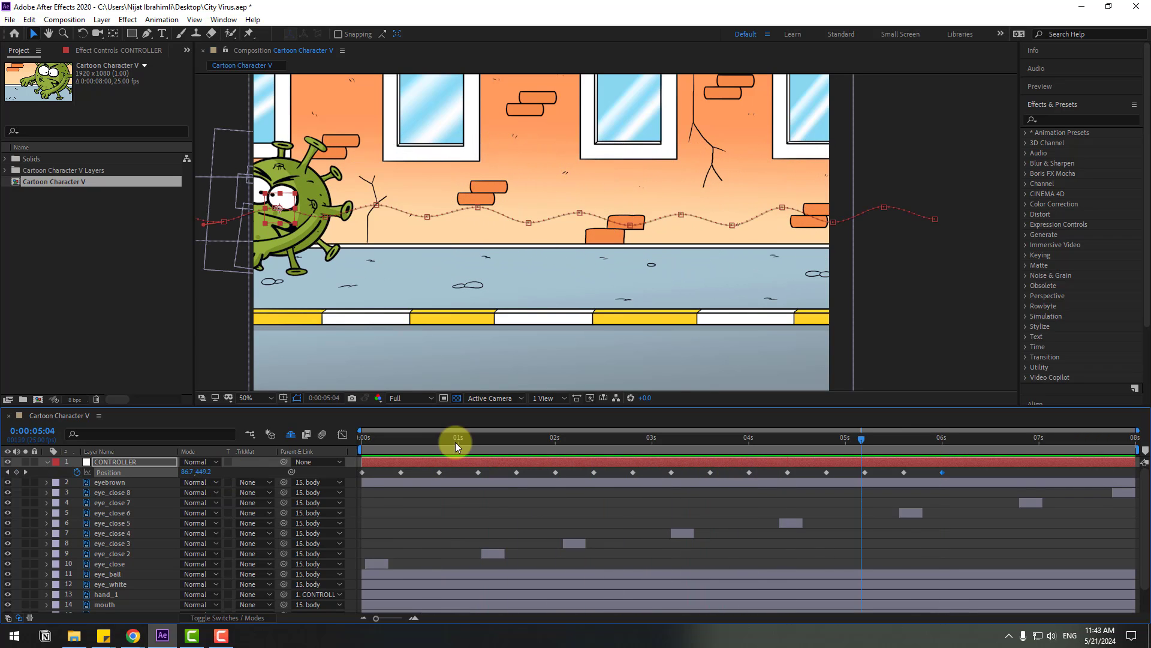
At 0:00:02:20, draw a flat ellipse on the pavement beneath the virus and set its stroke width to 0 px
left_click_drag(829, 441, 630, 445)
left_click(520, 505)
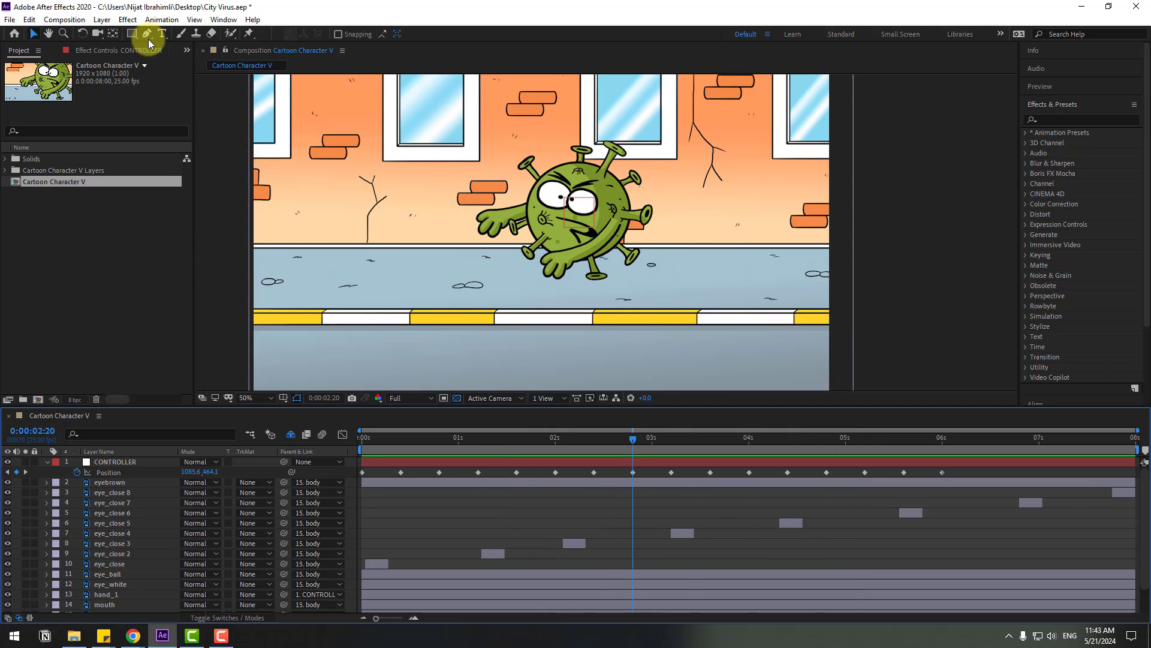
left_click_drag(138, 40, 179, 64)
left_click_drag(520, 278, 636, 298)
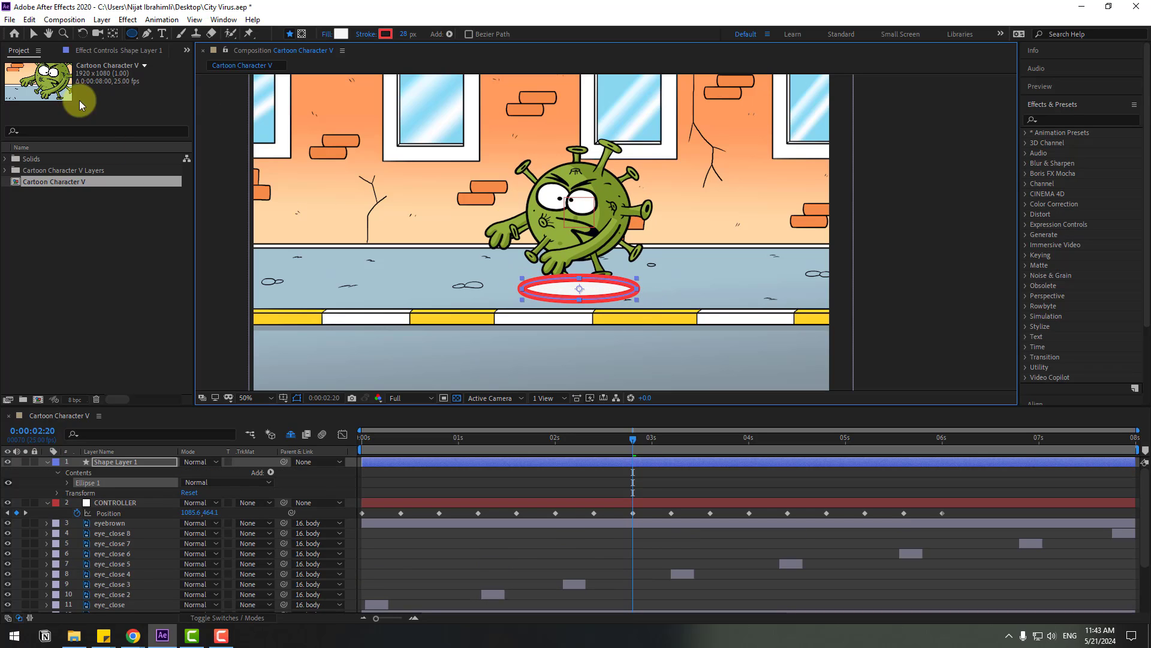
left_click(33, 33)
left_click(501, 36)
type("0")
key("Return")
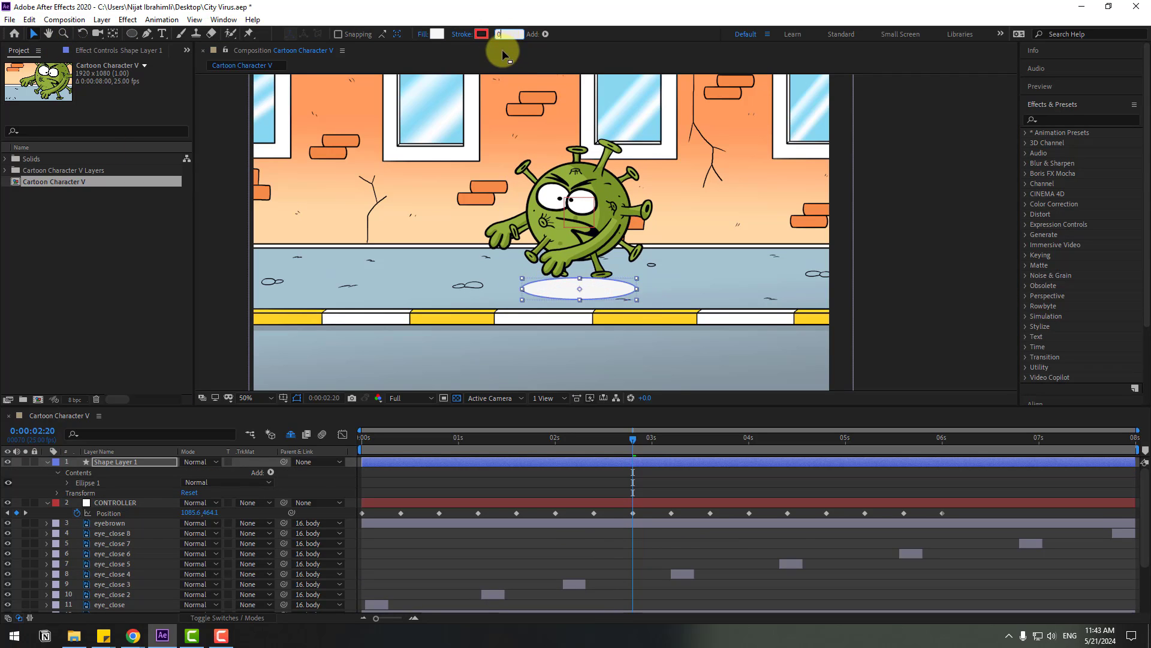
Fill the ellipse with the sampled pavement colour darkened to about 8FACB9 and rename its layer shadow
left_click(437, 33)
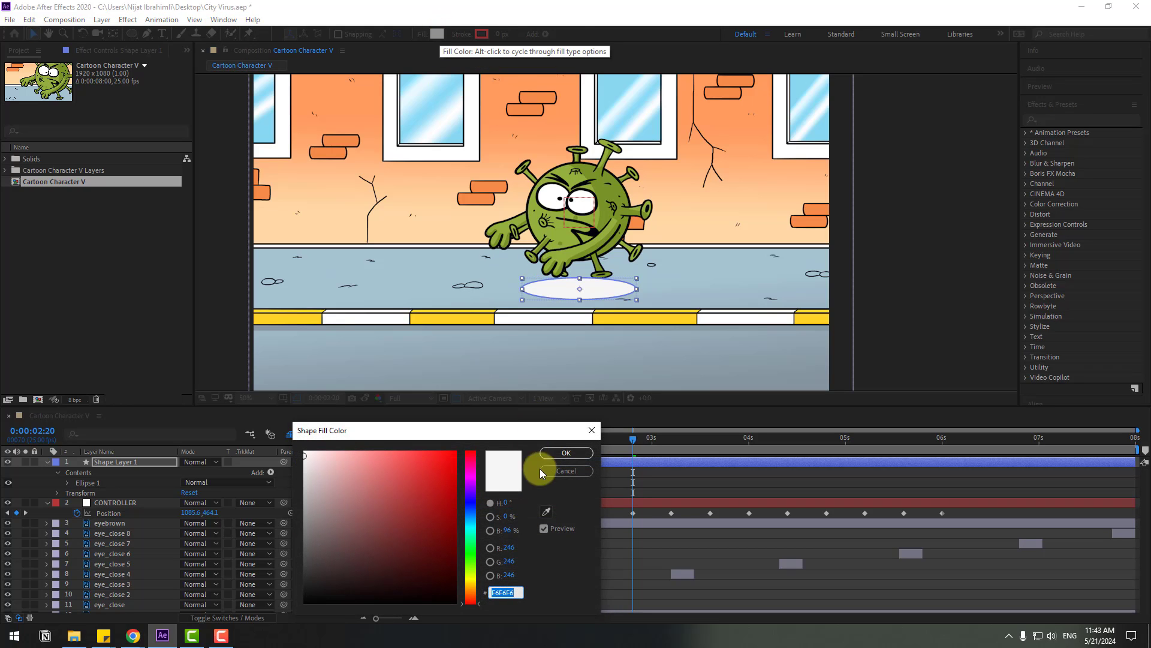
left_click(545, 511)
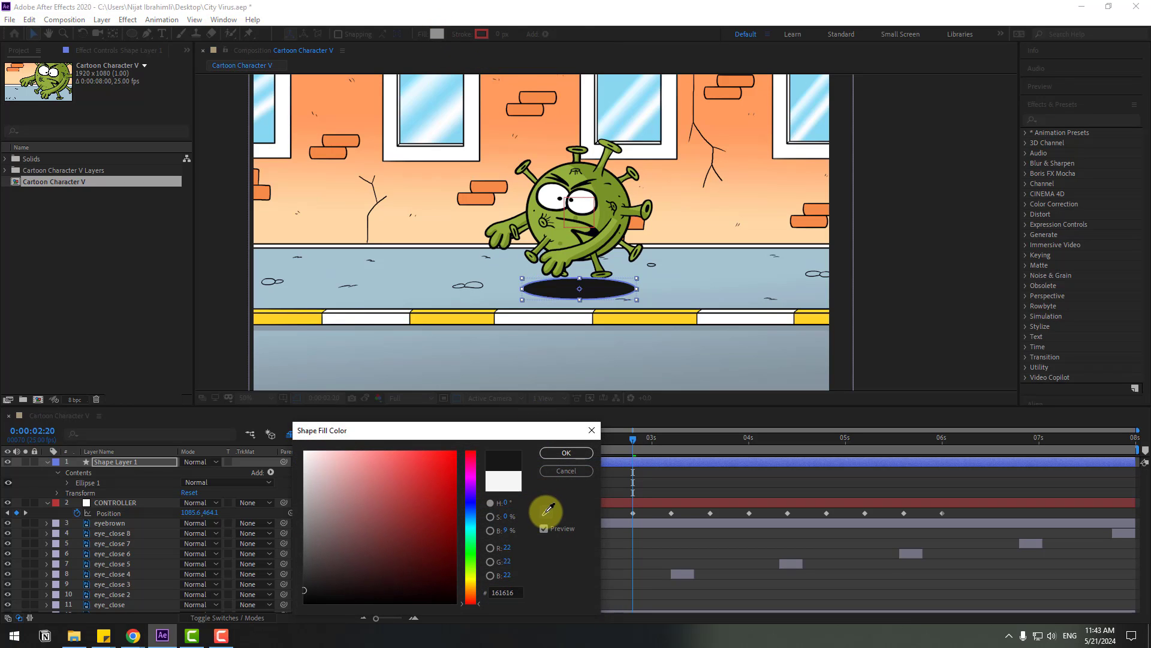
left_click(436, 297)
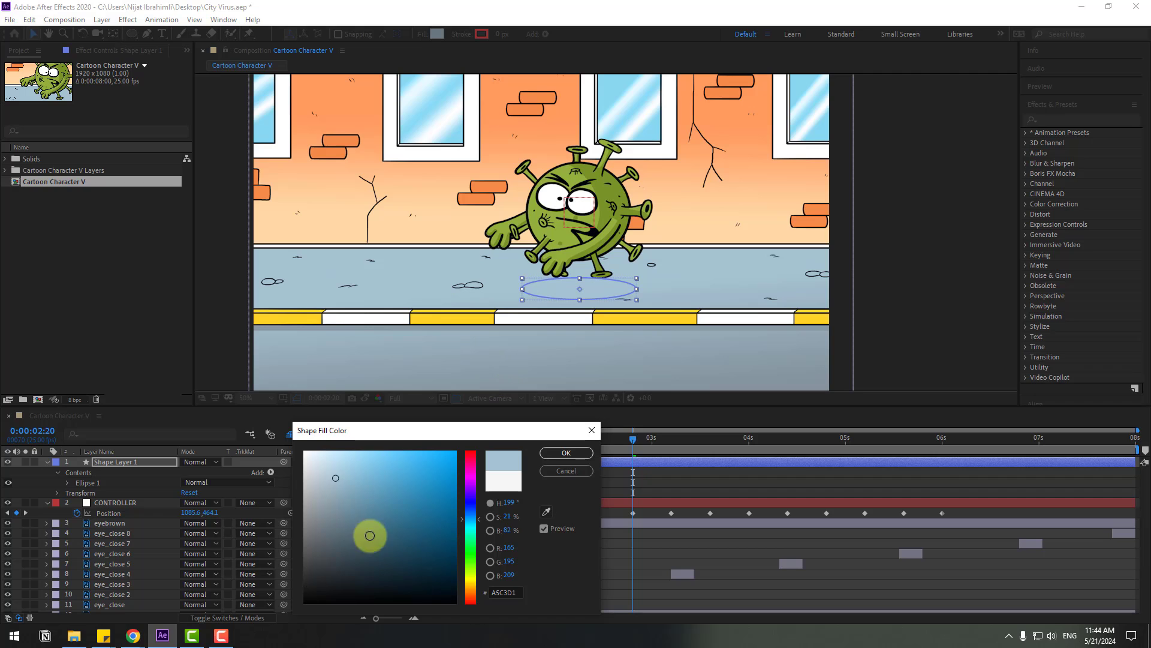
left_click_drag(336, 478, 338, 486)
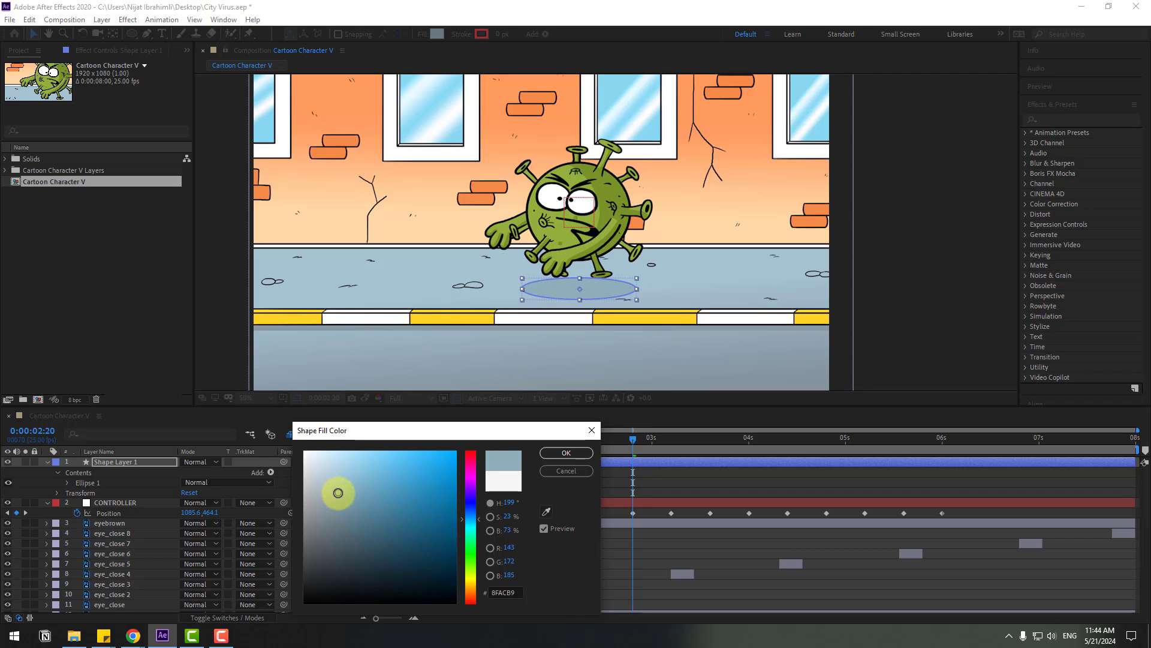
left_click(557, 455)
left_click(47, 462)
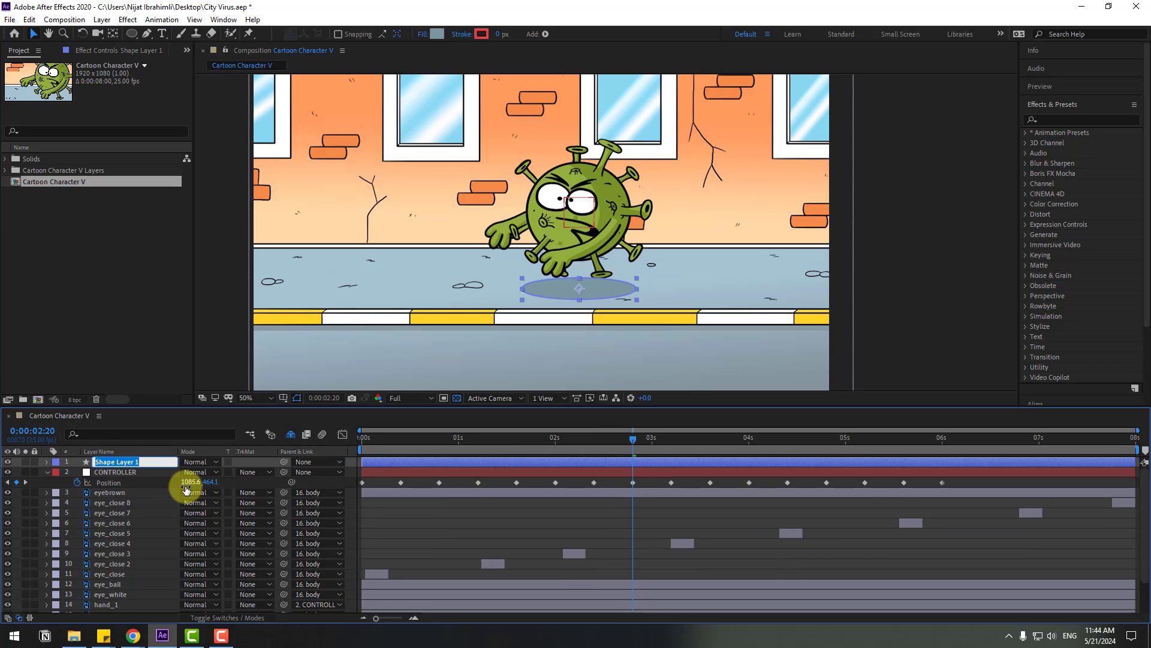
left_click(452, 527)
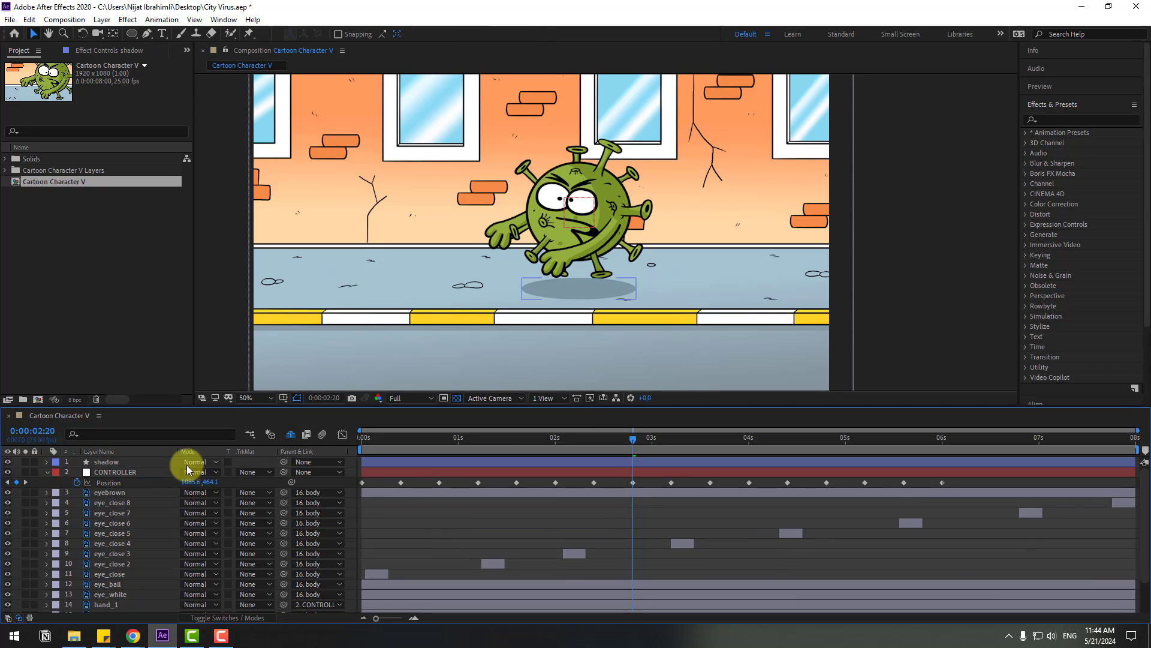
Set the shadow layer's Position to 2230, 718 at 0:00:00:00, beneath the off-frame virus, and start keyframing it
left_click(108, 462)
left_click_drag(613, 441, 873, 471)
key("p")
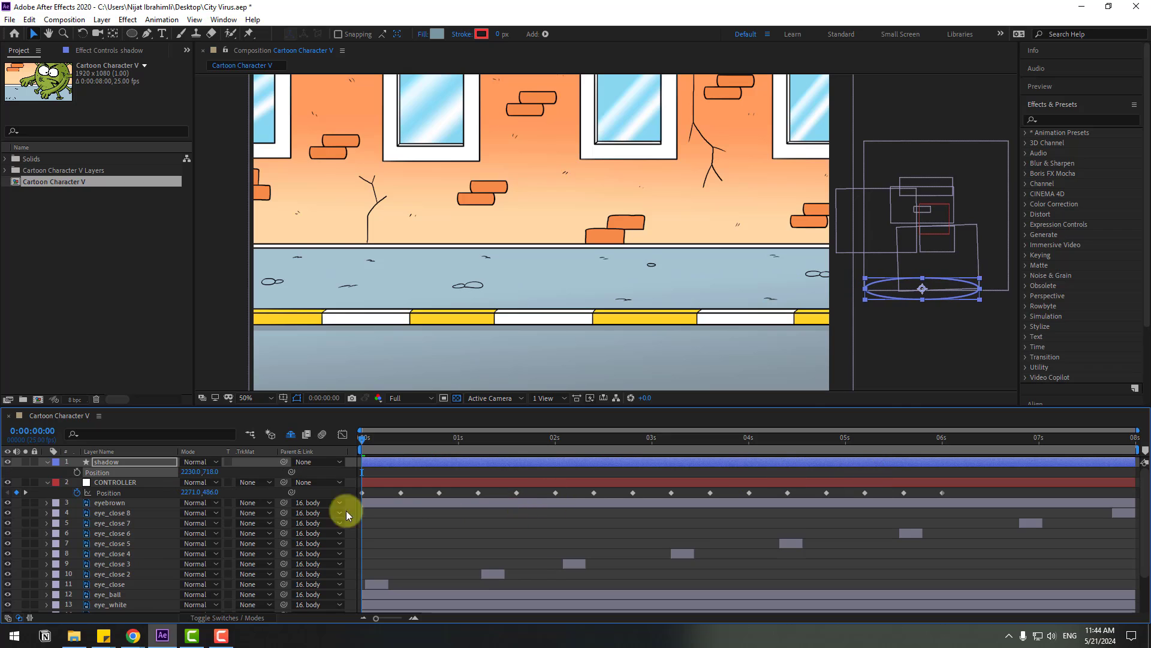
left_click(81, 471)
Keyframe the shadow's X Position at 650 at 0:00:03:23 and at -410 at 0:00:06:00 to follow the virus
left_click_drag(586, 440, 741, 440)
left_click_drag(195, 471, 96, 468)
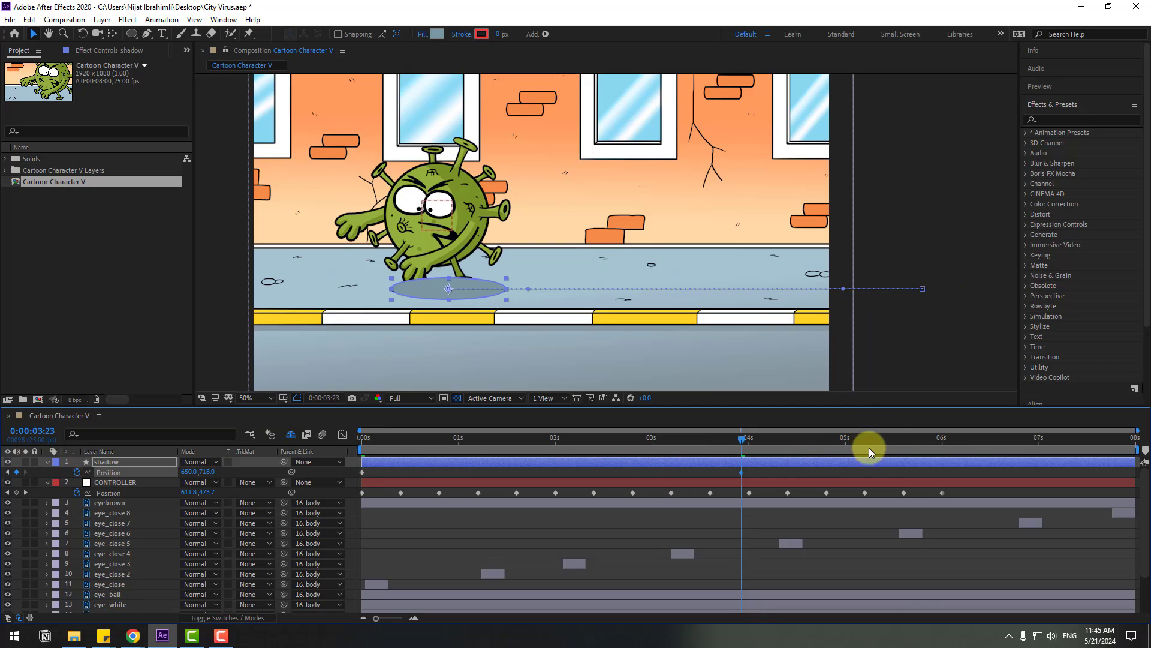
left_click(940, 441)
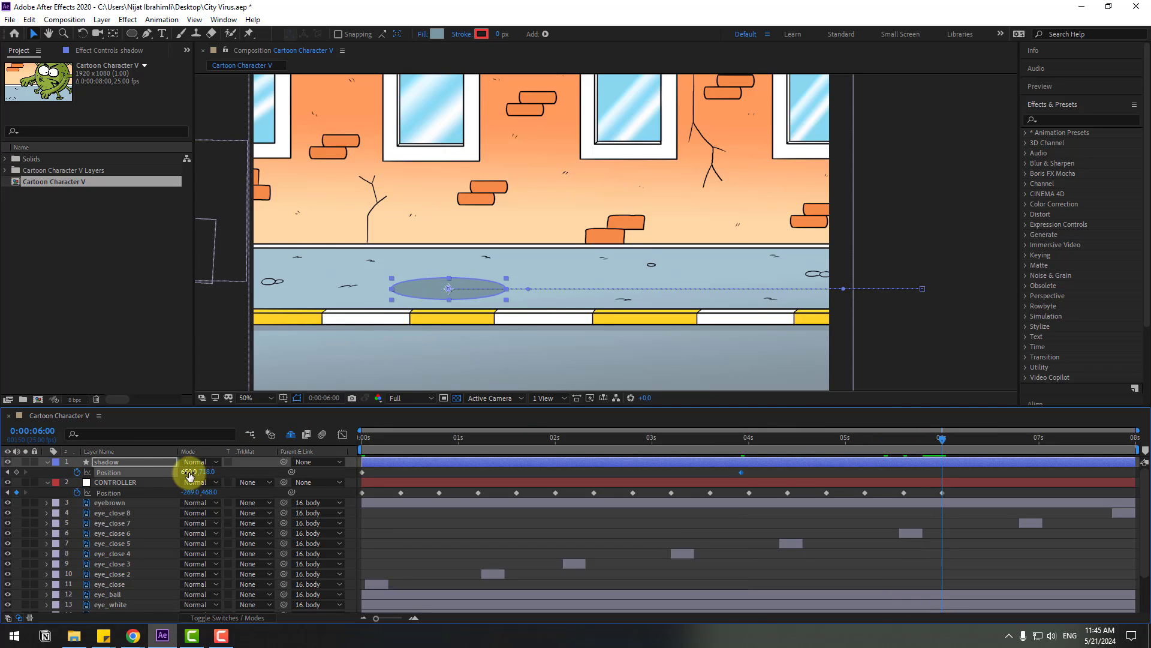
left_click_drag(189, 475, 126, 472)
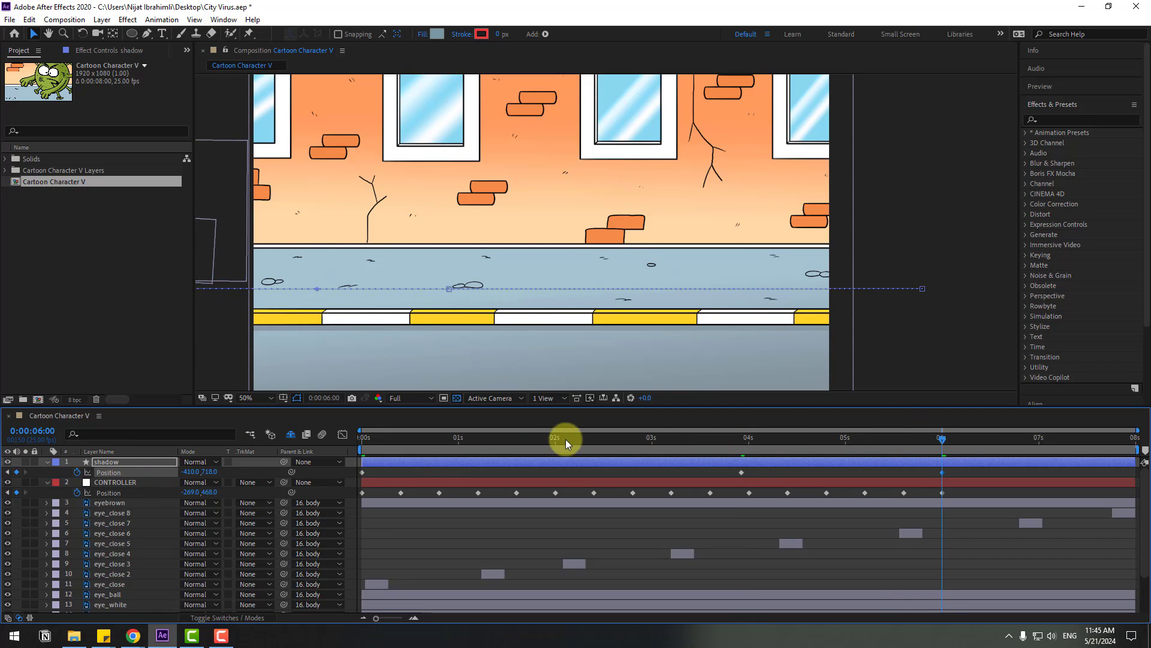
Delete the shadow layer's middle Position keyframe at 0:00:03:23 and preview the animation from the beginning
left_click_drag(566, 439, 362, 441)
left_click(741, 472)
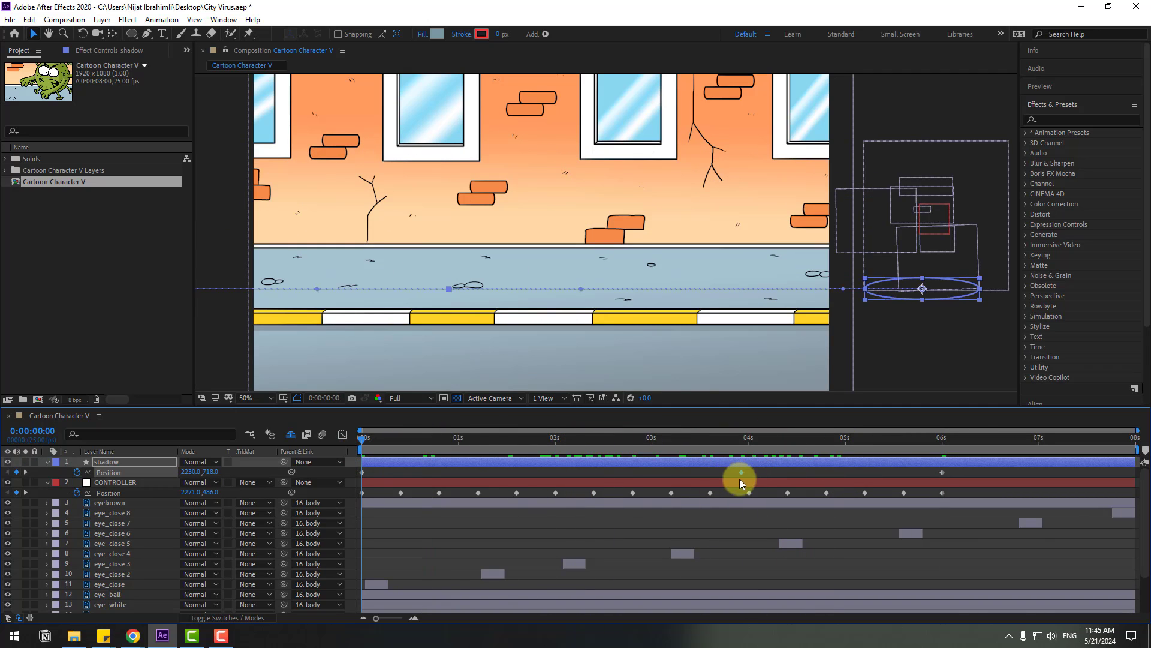
key("space")
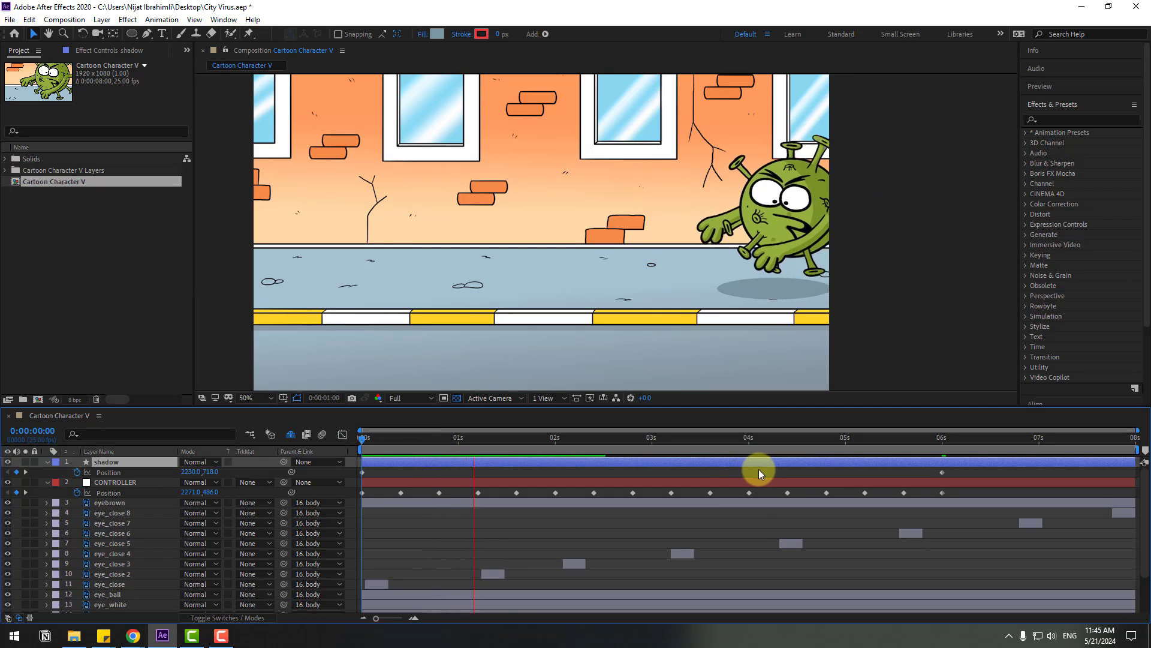
Move the shadow's last Position keyframe to about 0:00:06:10 so it stays beneath the virus, and preview its movement
left_click(725, 439)
left_click_drag(942, 473, 948, 474)
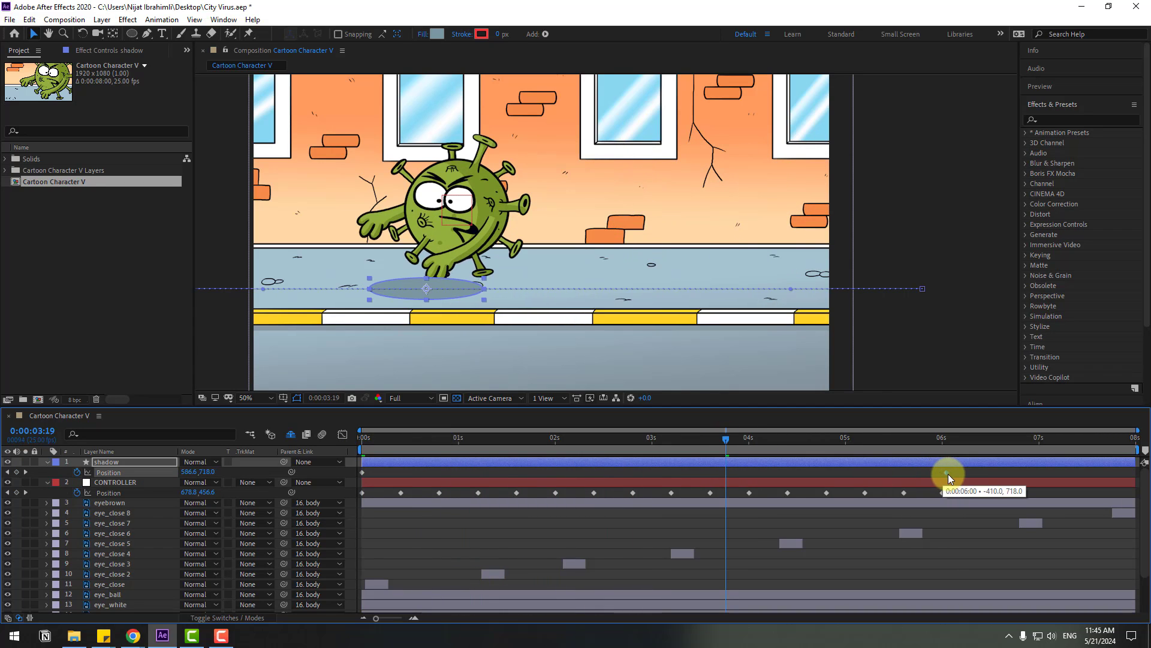
key("ctrl+z")
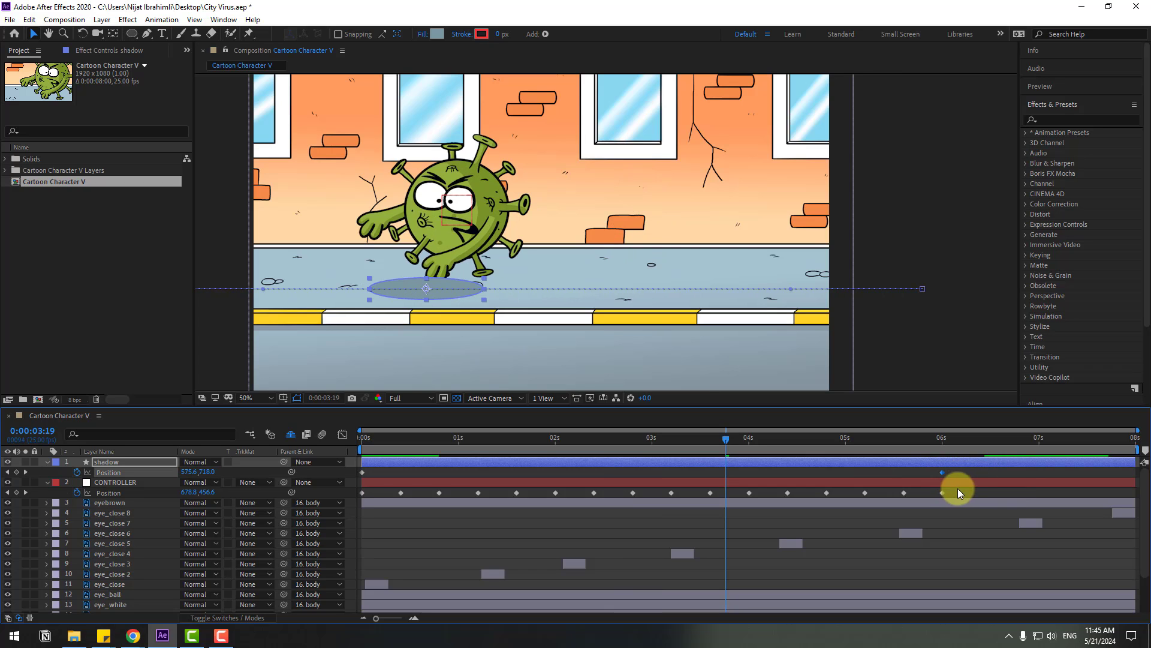
left_click_drag(977, 469, 981, 468)
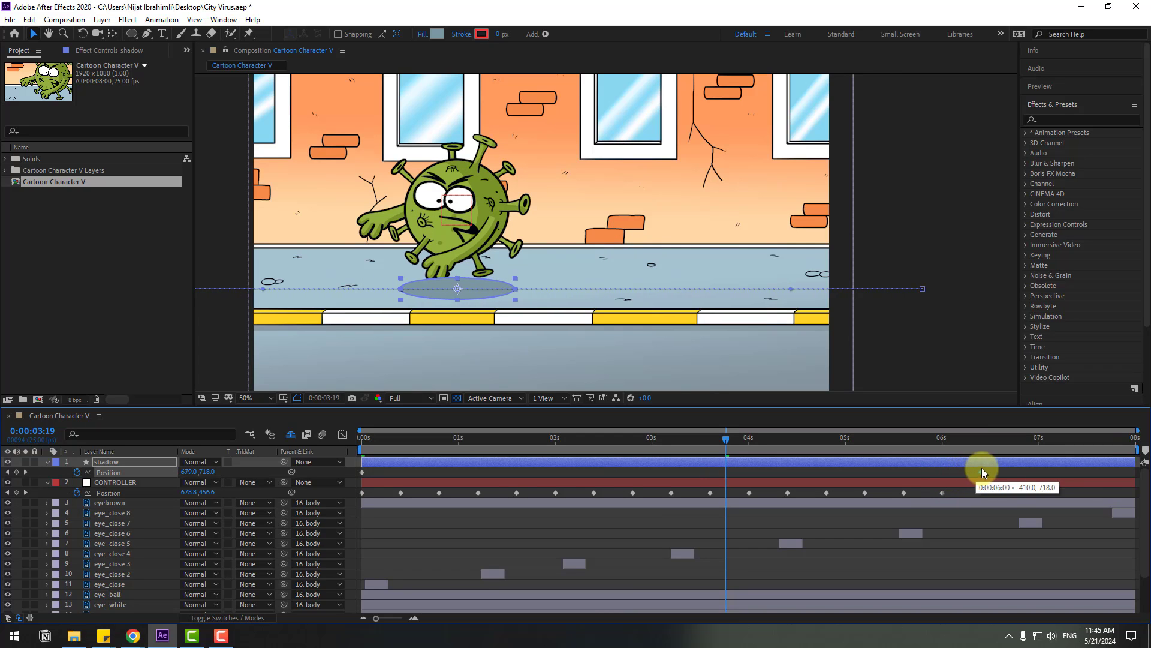
key("space")
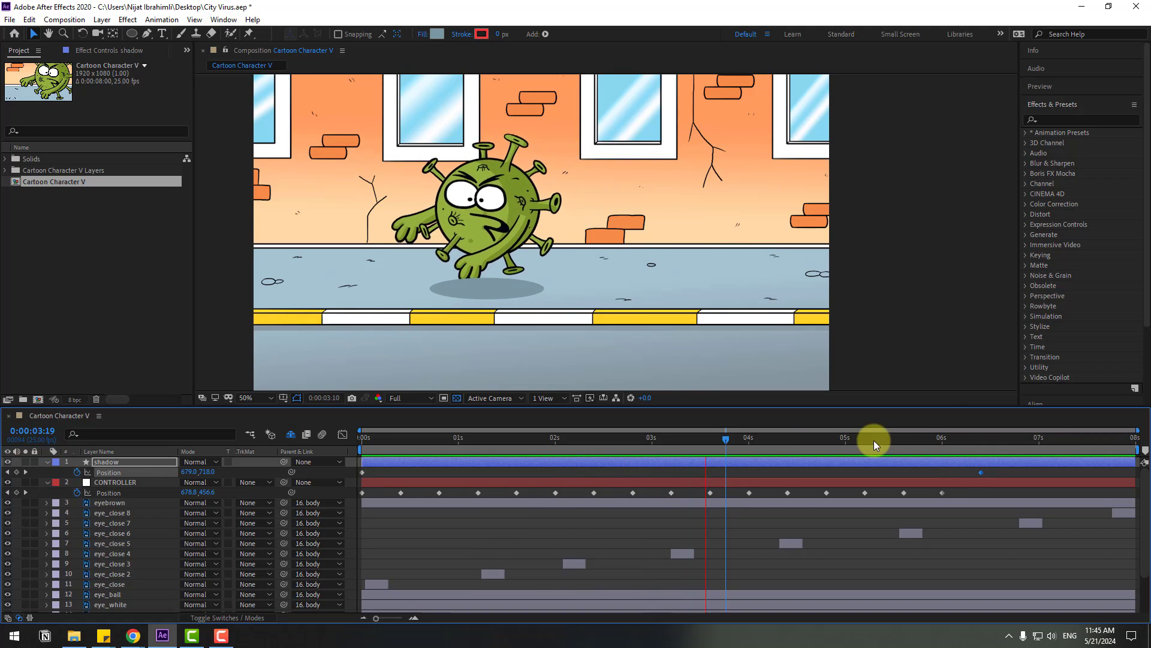
left_click(705, 441)
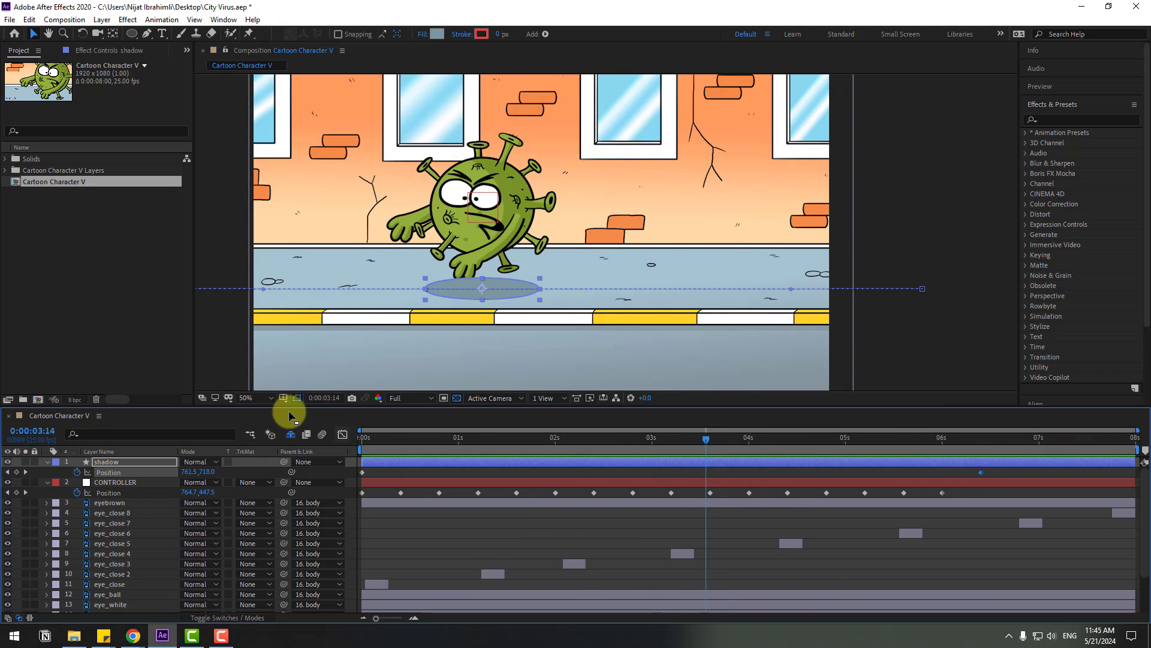
Enlarge the timeline area to show the layer stack down to city_bg
left_click_drag(269, 407, 271, 360)
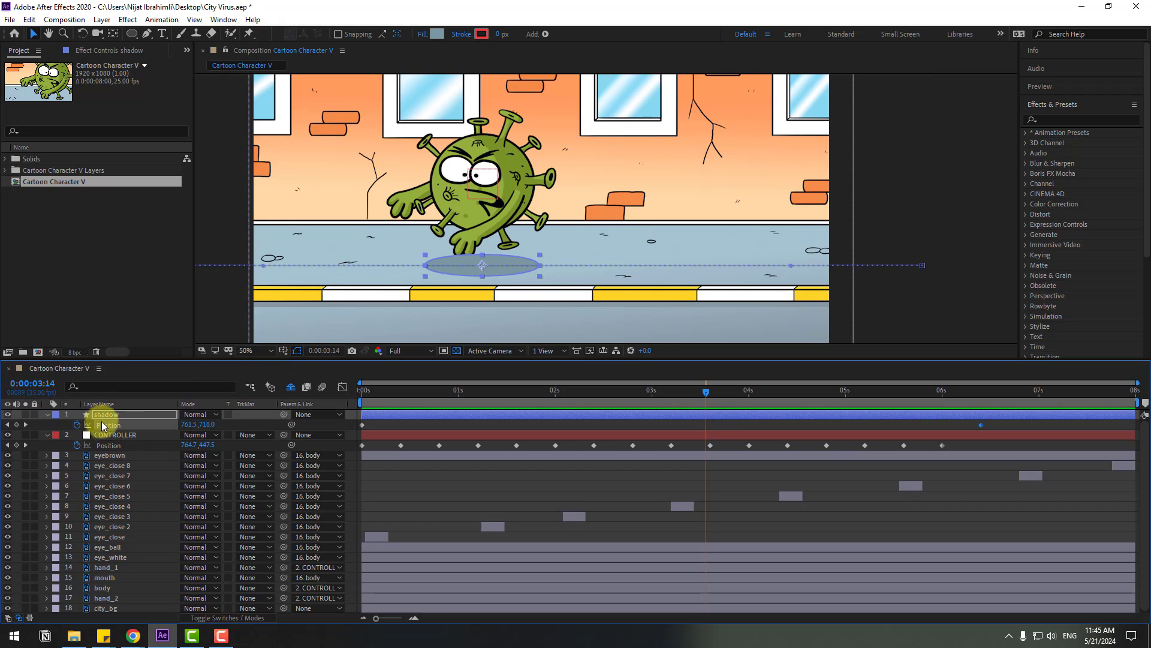